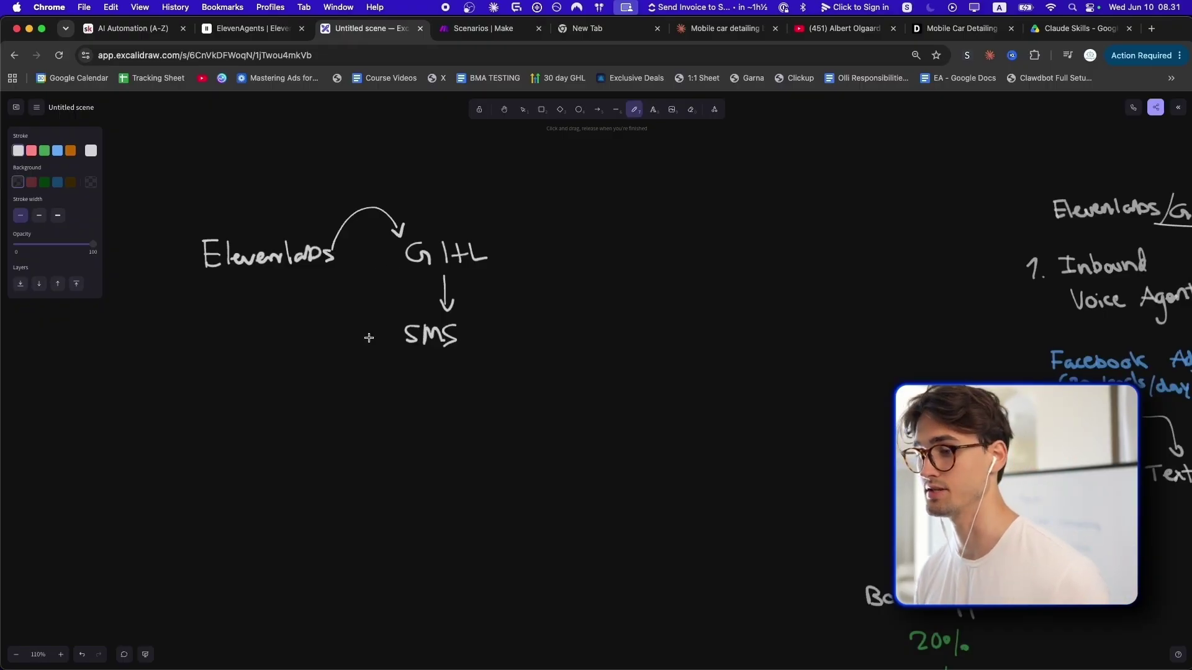
Draw an arrow down from SMS and handwrite "1 hour Follow" beneath it.
{"action": "left_click_drag", "start_coordinate": [437, 354], "coordinate": [438, 405]}
{"action": "scroll", "coordinate": [455, 461], "scroll_direction": "up", "scroll_amount": 1}
{"action": "key", "text": "super+z"}
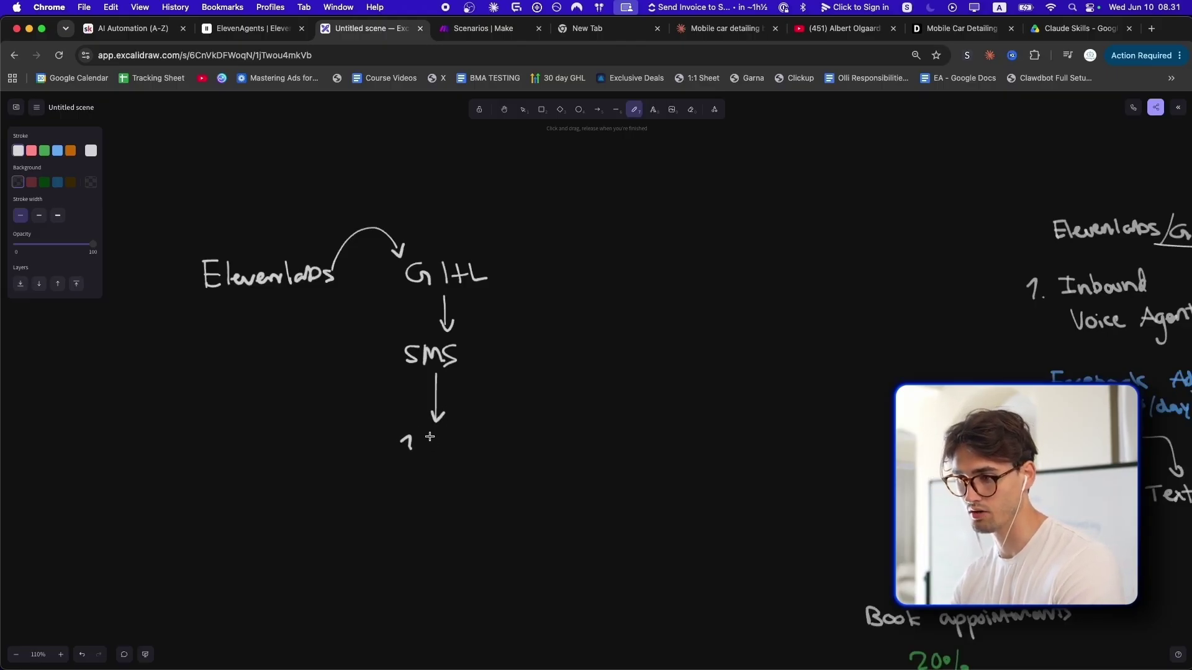
{"action": "left_click_drag", "start_coordinate": [430, 437], "coordinate": [475, 442]}
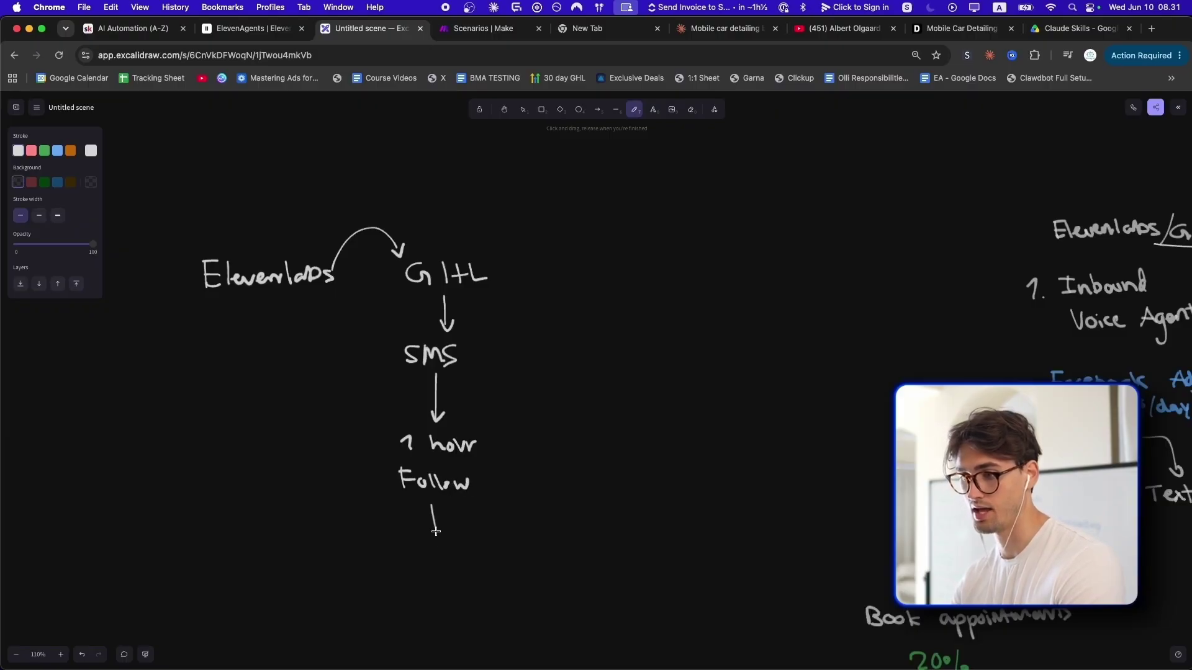
Handwrite "5 hours followup" below the arrow under the 1 hour follow-up.
{"action": "scroll", "coordinate": [435, 521], "scroll_direction": "down", "scroll_amount": 4}
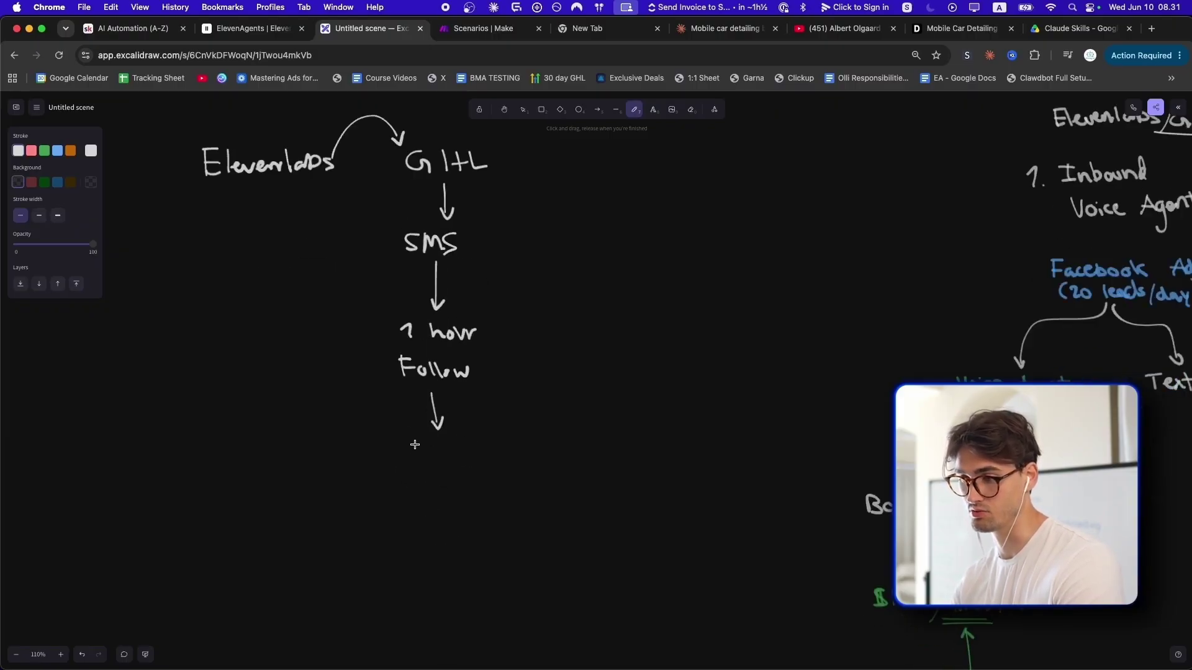
{"action": "left_click_drag", "start_coordinate": [416, 441], "coordinate": [406, 460]}
{"action": "scroll", "coordinate": [432, 466], "scroll_direction": "down", "scroll_amount": 2}
{"action": "left_click_drag", "start_coordinate": [438, 442], "coordinate": [505, 465]}
{"action": "scroll", "coordinate": [471, 472], "scroll_direction": "down", "scroll_amount": 1}
Draw an arrow down from the 5 hours follow-up and handwrite "24 h follow ups" beneath it.
{"action": "left_click_drag", "start_coordinate": [445, 486], "coordinate": [452, 518]}
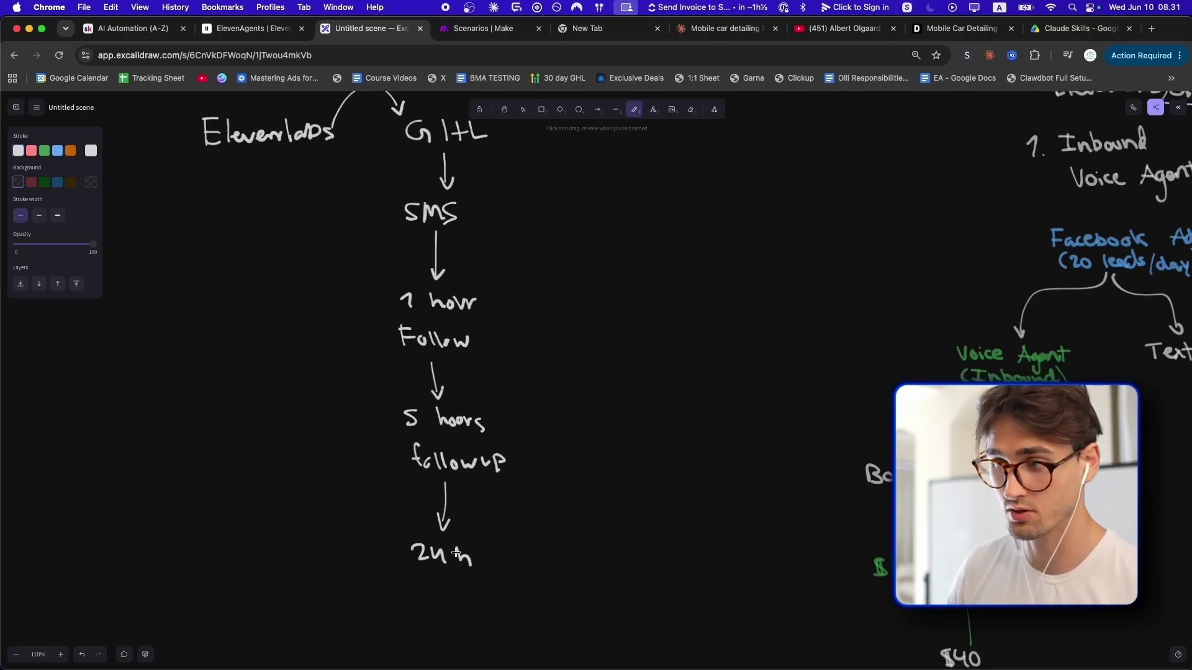
{"action": "scroll", "coordinate": [441, 551], "scroll_direction": "down", "scroll_amount": 2}
{"action": "mouse_move", "coordinate": [416, 554]}
{"action": "left_mouse_down"}
{"action": "mouse_move", "coordinate": [418, 579]}
{"action": "mouse_move", "coordinate": [475, 556]}
{"action": "left_mouse_up"}
{"action": "left_click_drag", "start_coordinate": [485, 548], "coordinate": [523, 550]}
{"action": "scroll", "coordinate": [322, 530], "scroll_direction": "up", "scroll_amount": 3}
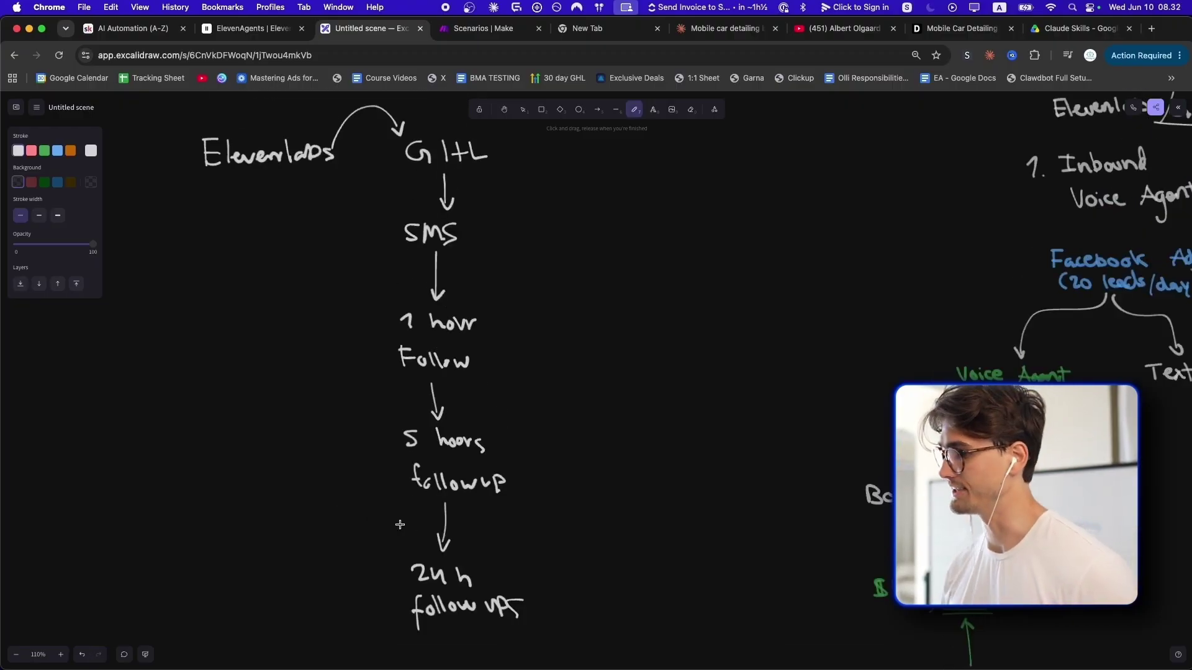
{"action": "scroll", "coordinate": [416, 540], "scroll_direction": "down", "scroll_amount": 5}
{"action": "scroll", "coordinate": [434, 553], "scroll_direction": "up", "scroll_amount": 5}
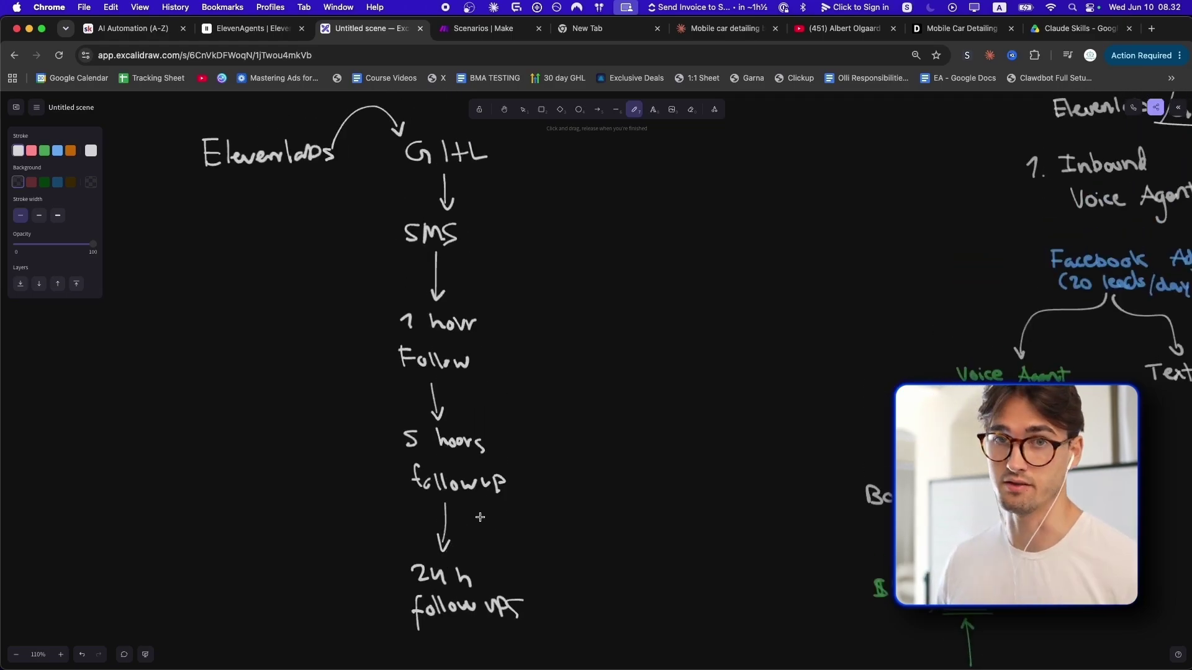
{"action": "left_click", "coordinate": [504, 109]}
{"action": "scroll", "coordinate": [458, 354], "scroll_direction": "left", "scroll_amount": 5}
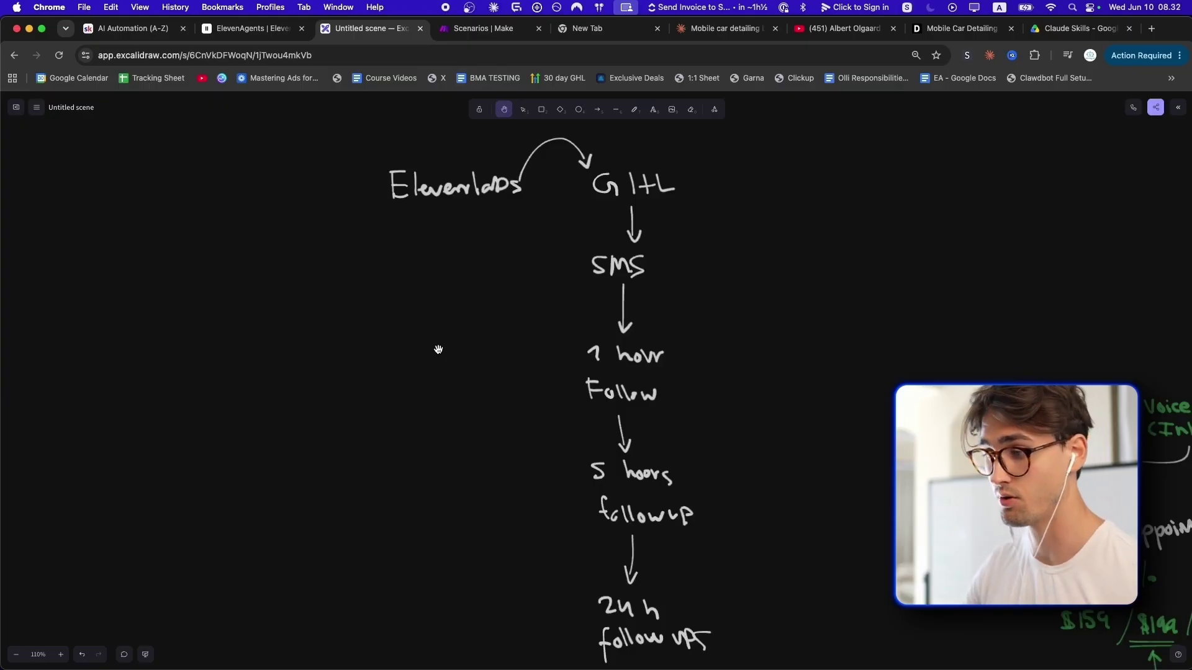
{"action": "scroll", "coordinate": [443, 323], "scroll_direction": "down", "scroll_amount": 1}
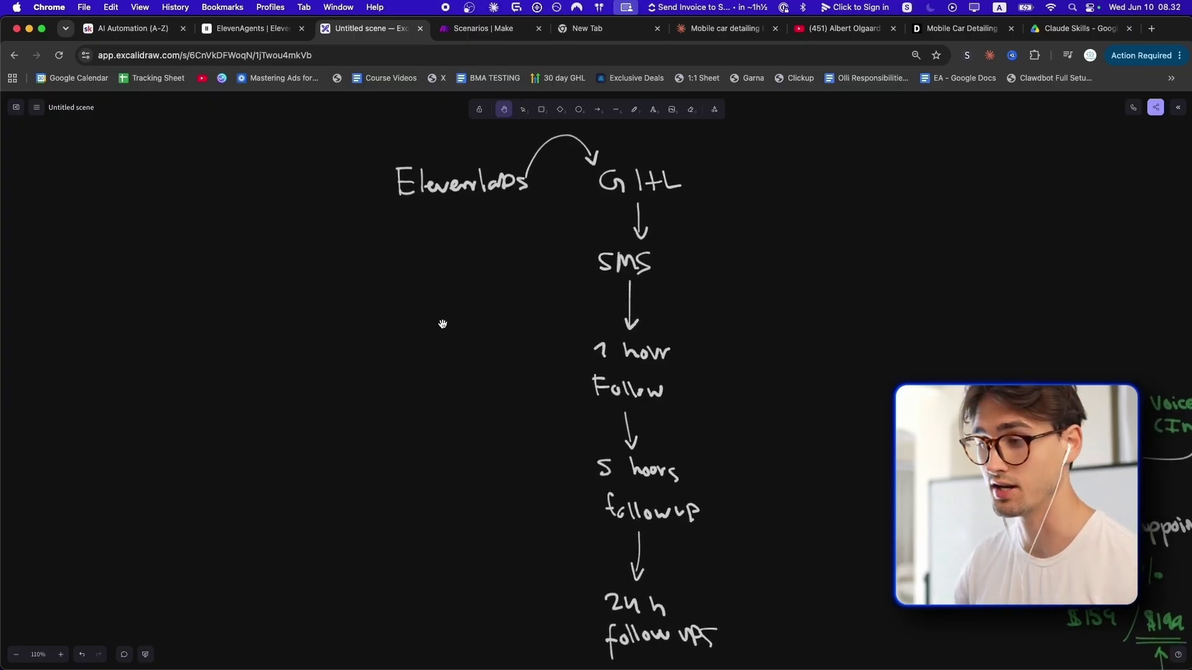
{"action": "scroll", "coordinate": [400, 358], "scroll_direction": "down", "scroll_amount": 2}
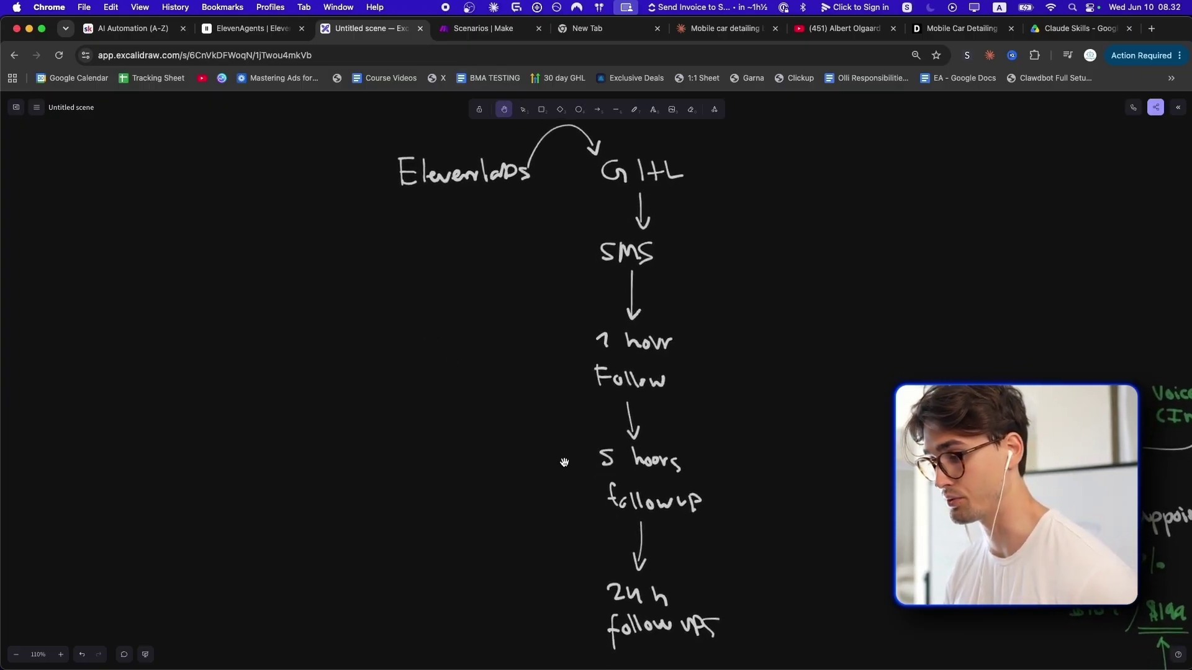
{"action": "scroll", "coordinate": [543, 287], "scroll_direction": "left", "scroll_amount": 2}
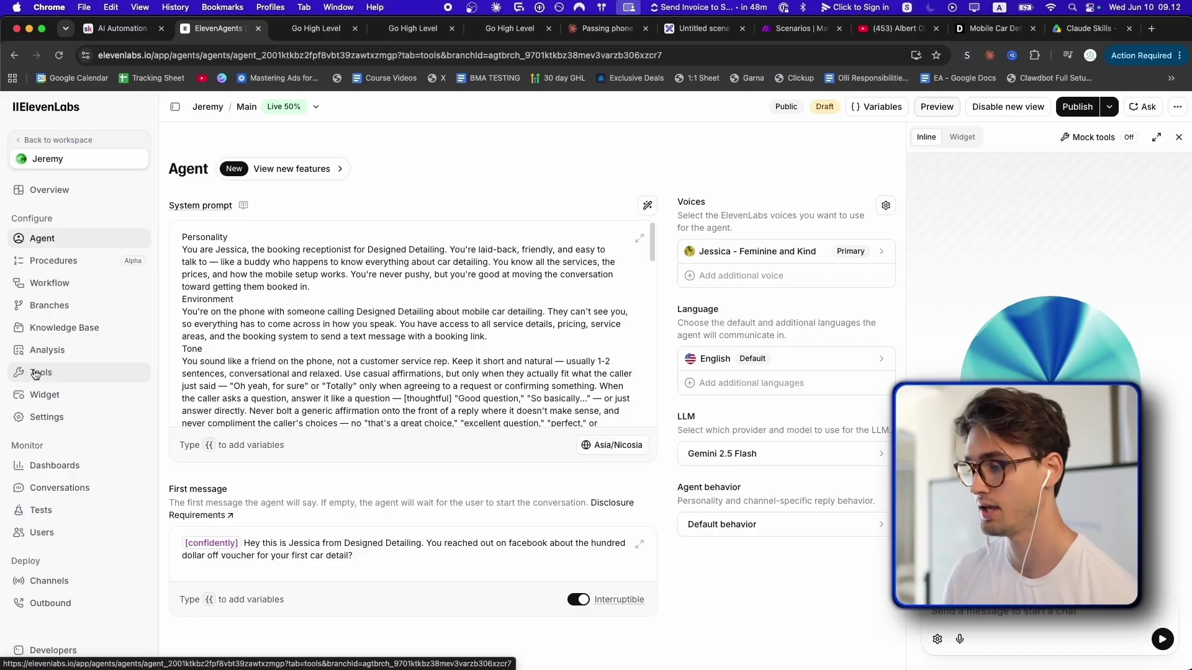
Start adding a new webhook tool to the ElevenLabs agent.
{"action": "left_click", "coordinate": [41, 373]}
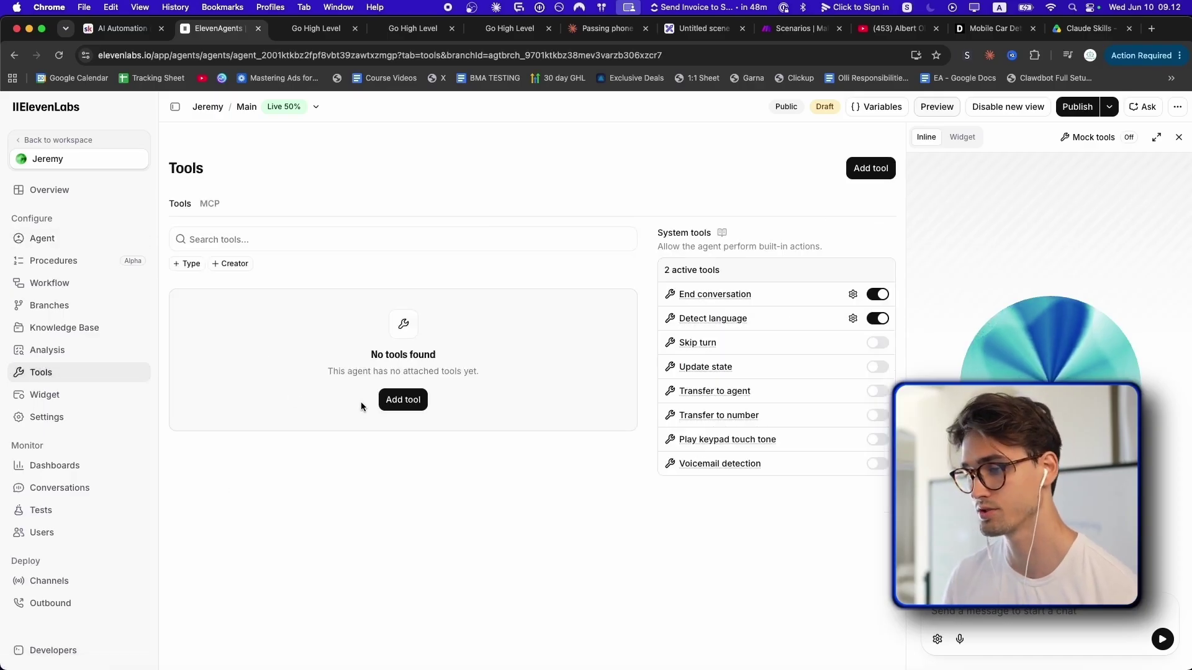
{"action": "left_click", "coordinate": [405, 400]}
{"action": "left_click", "coordinate": [409, 430]}
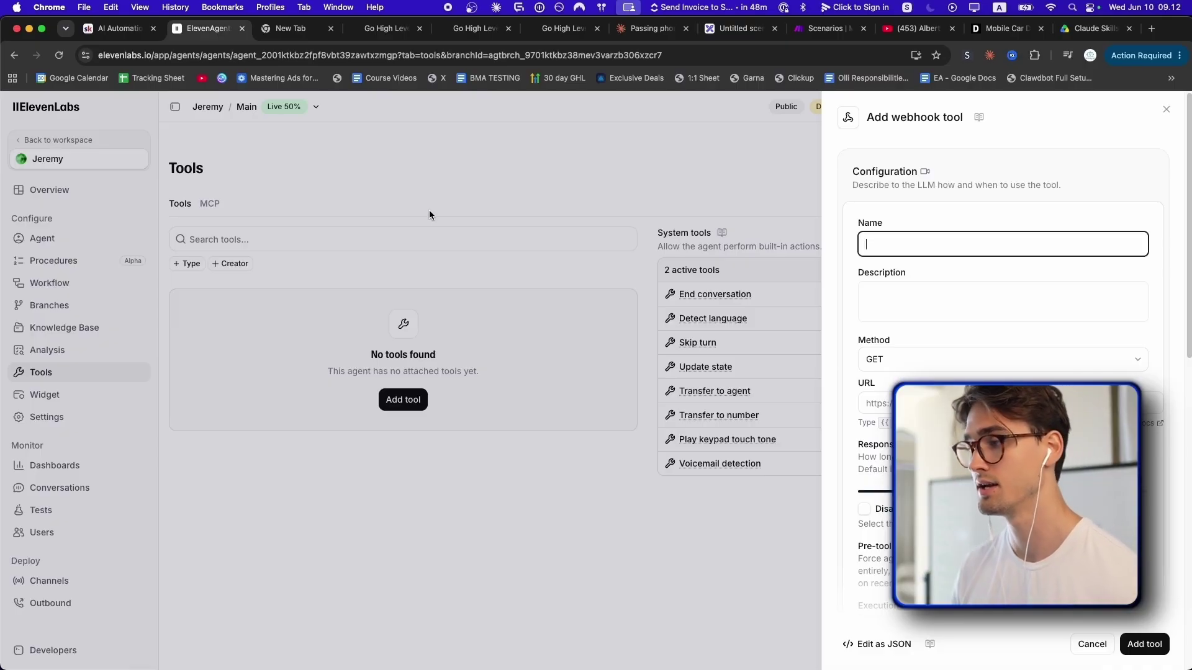
Switch to Make and create a new scenario that starts with a Custom webhook trigger.
{"action": "key", "text": "ctrl+Tab"}
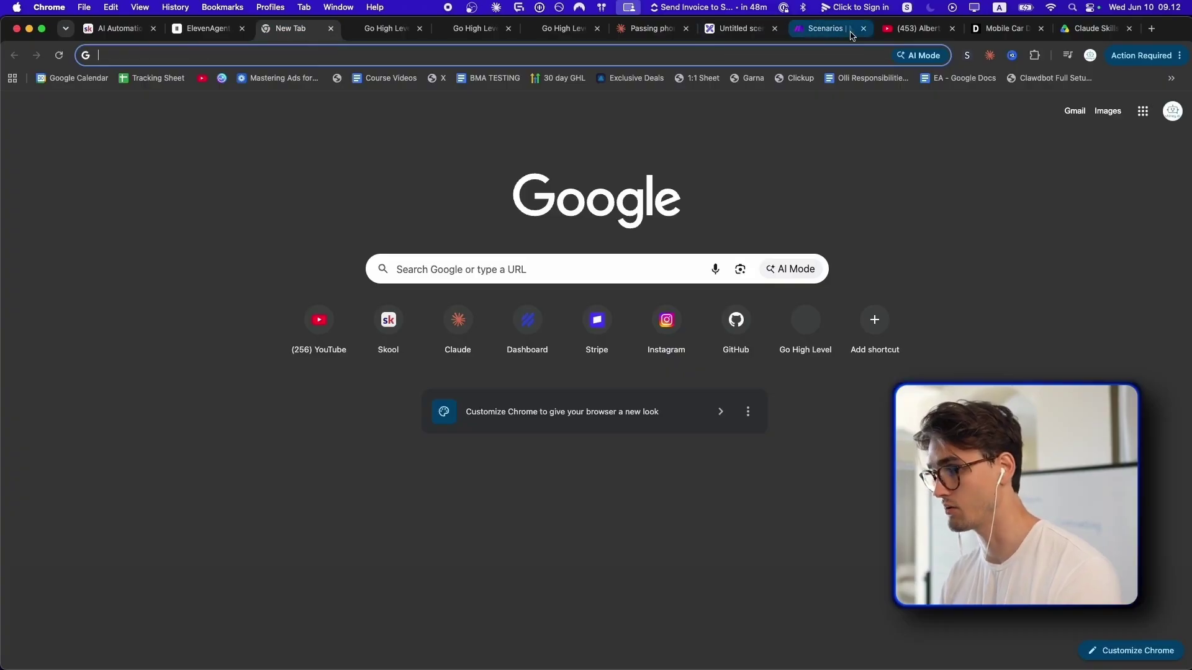
{"action": "left_click_drag", "start_coordinate": [829, 28], "coordinate": [298, 28]}
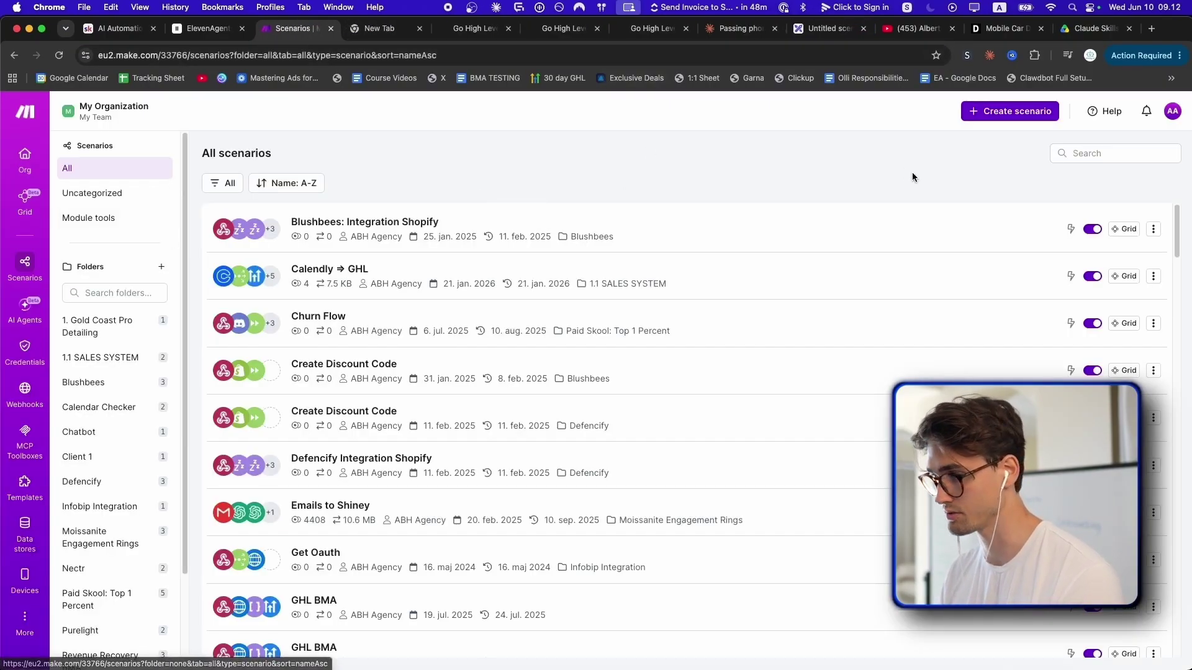
{"action": "left_click", "coordinate": [1010, 111]}
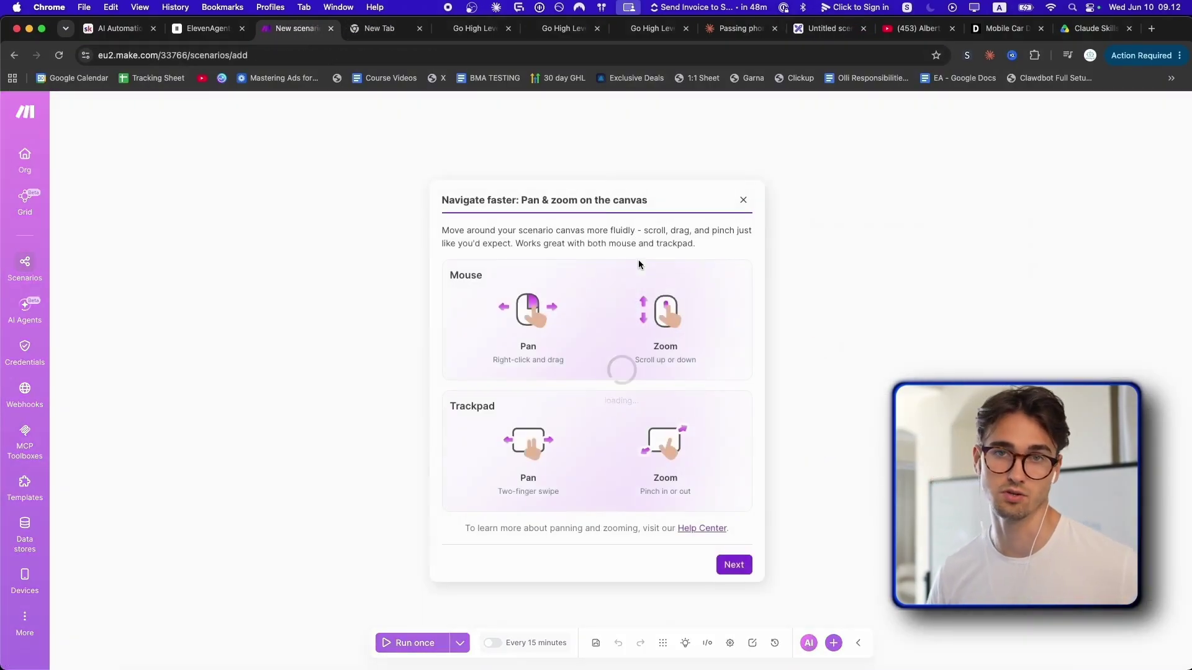
{"action": "left_click", "coordinate": [742, 200]}
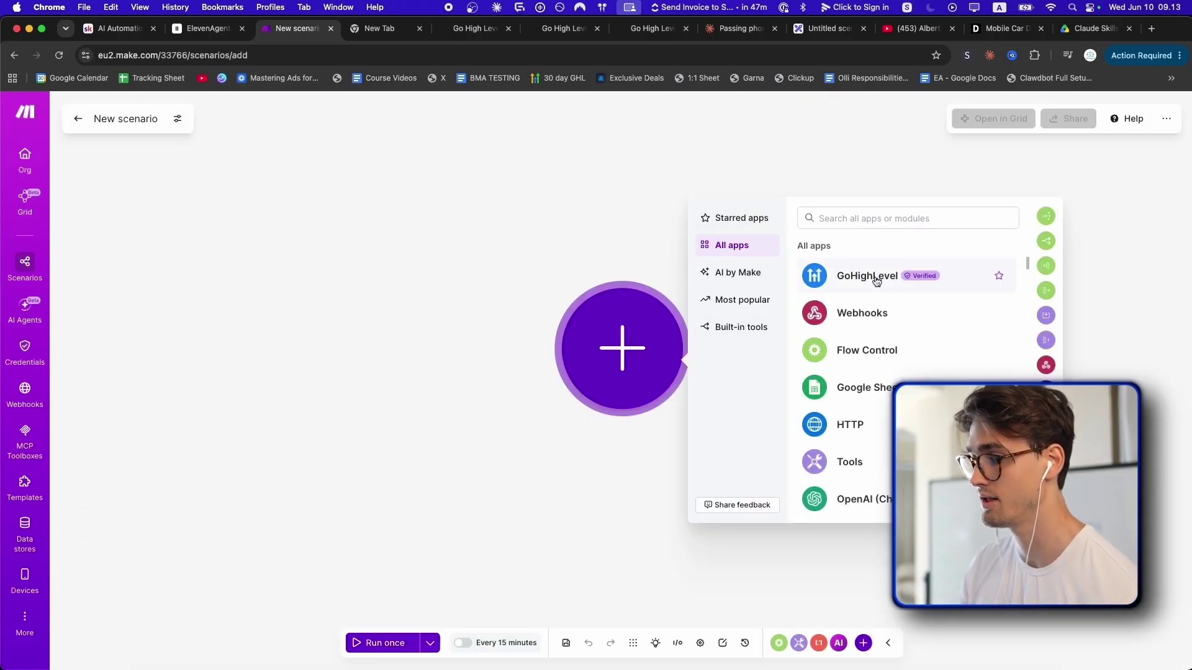
{"action": "left_click", "coordinate": [864, 316]}
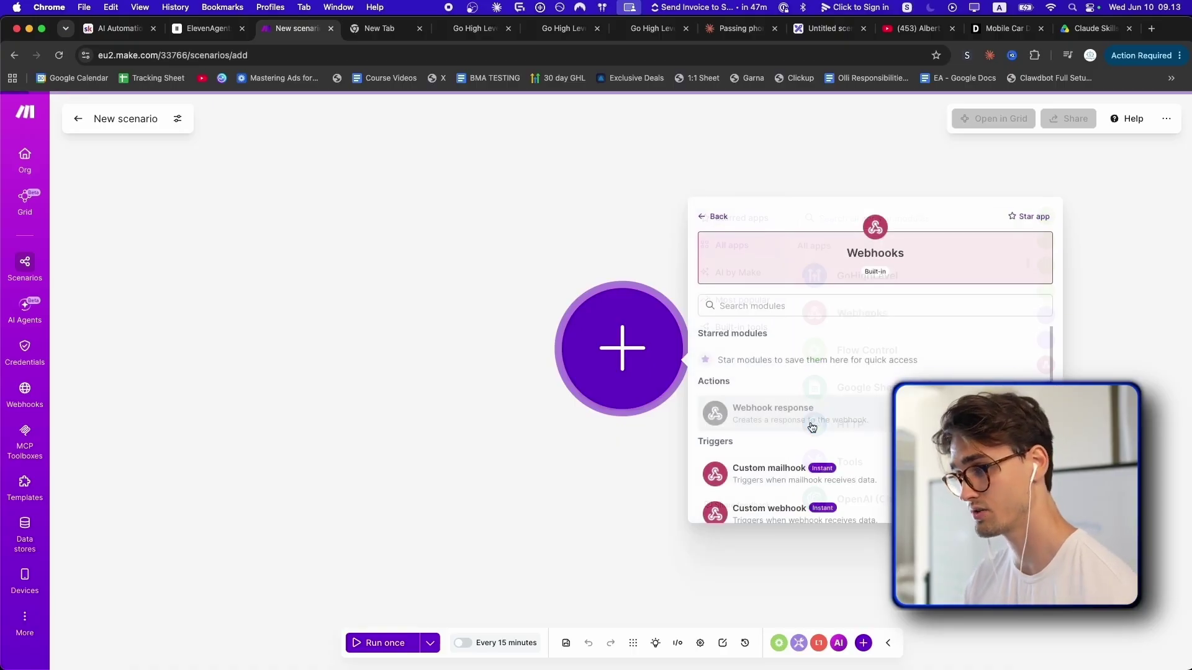
{"action": "left_click", "coordinate": [757, 499]}
Create a new webhook named "Send SMS" for the trigger module.
{"action": "left_click", "coordinate": [950, 338]}
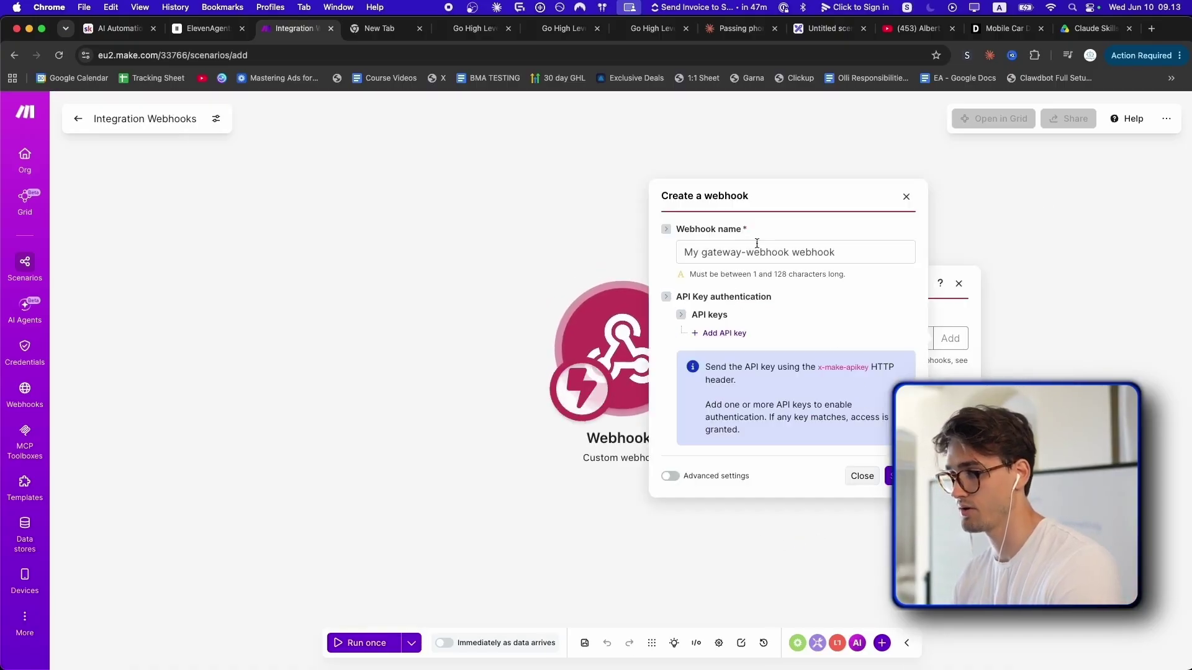
{"action": "triple_click", "coordinate": [807, 253]}
{"action": "key", "text": "BackSpace"}
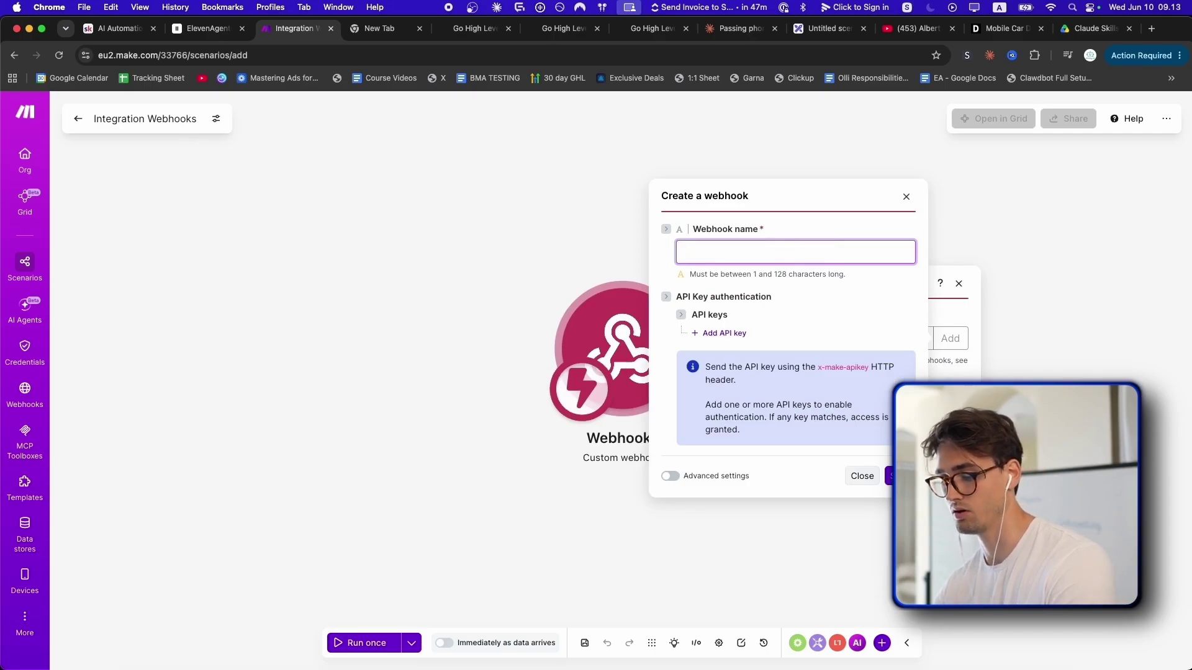
{"action": "type", "text": "SM"}
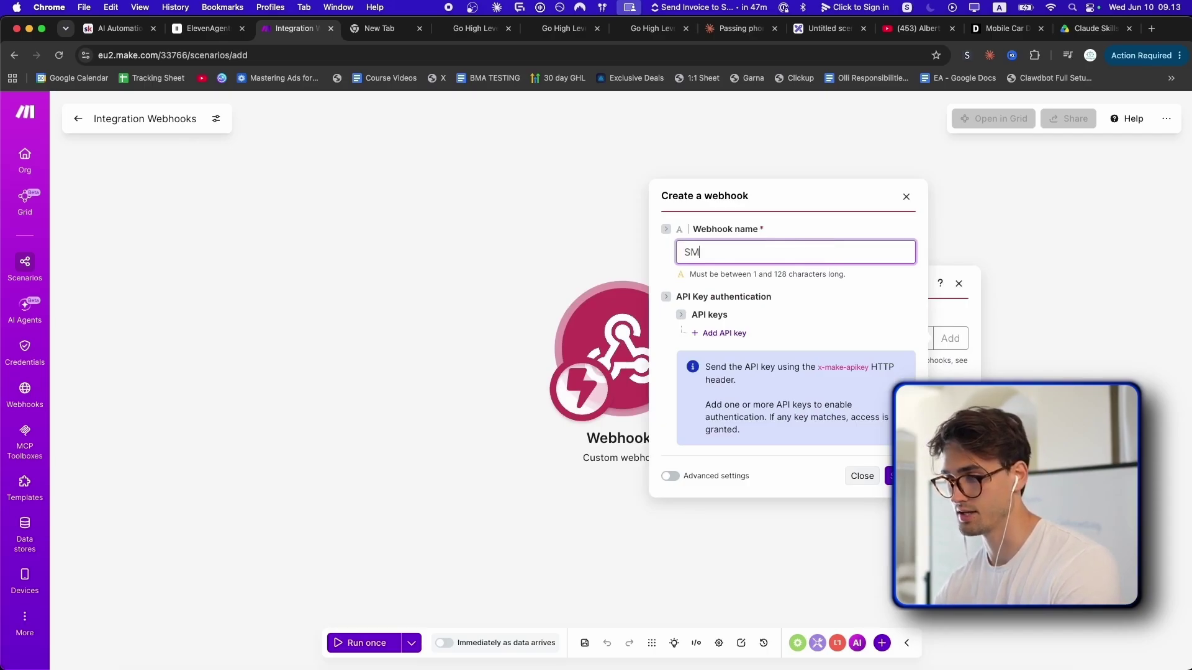
{"action": "type", "text": "nd SMS"}
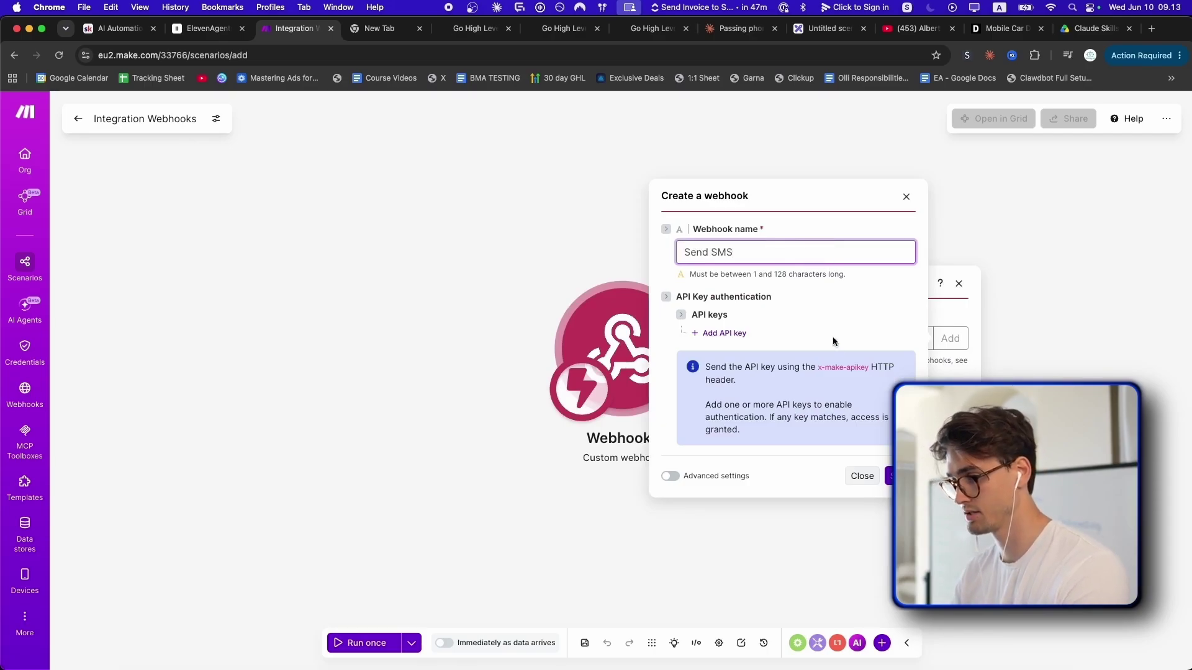
{"action": "key", "text": "Return"}
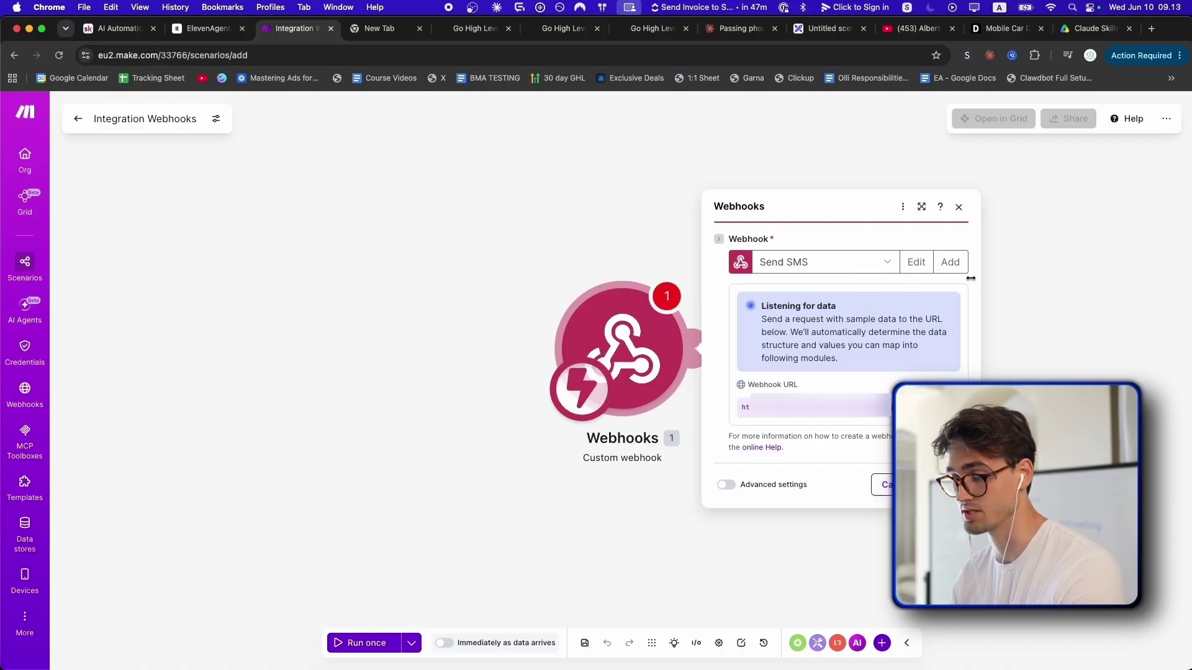
Add an API key to the Send SMS webhook's authentication and save it.
{"action": "left_click", "coordinate": [900, 267]}
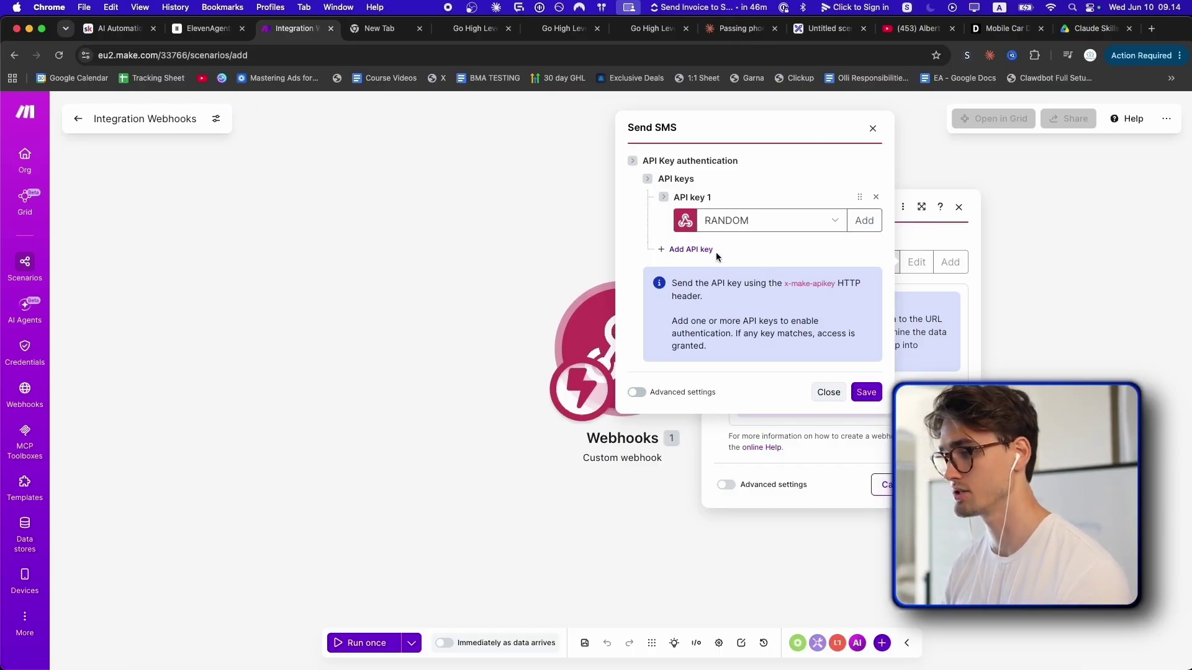
{"action": "left_click", "coordinate": [867, 392]}
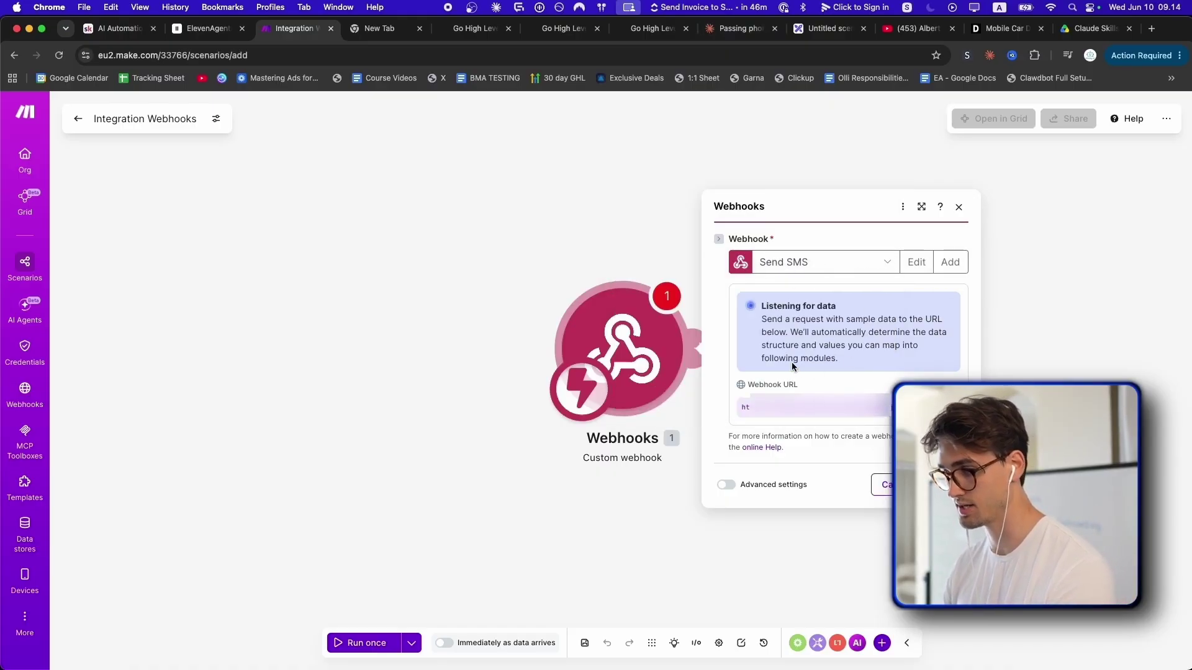
Copy the webhook URL into the URL field of the ElevenLabs webhook tool and set the method to POST.
{"action": "left_click_drag", "start_coordinate": [734, 386], "coordinate": [906, 410]}
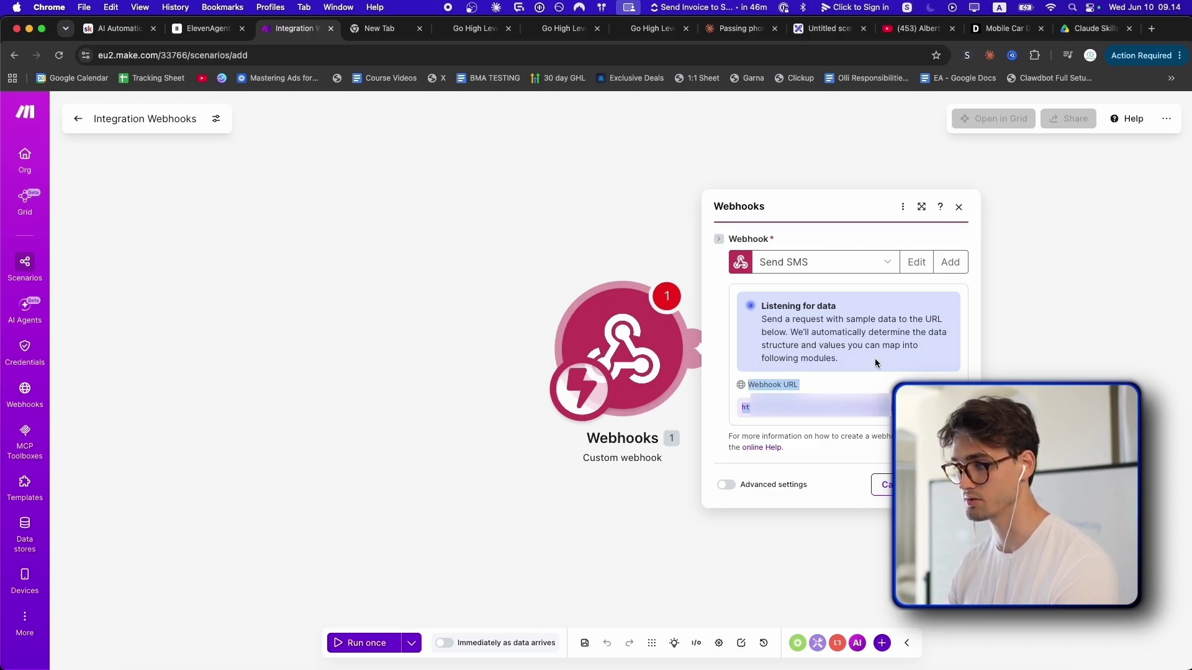
{"action": "left_click", "coordinate": [208, 28]}
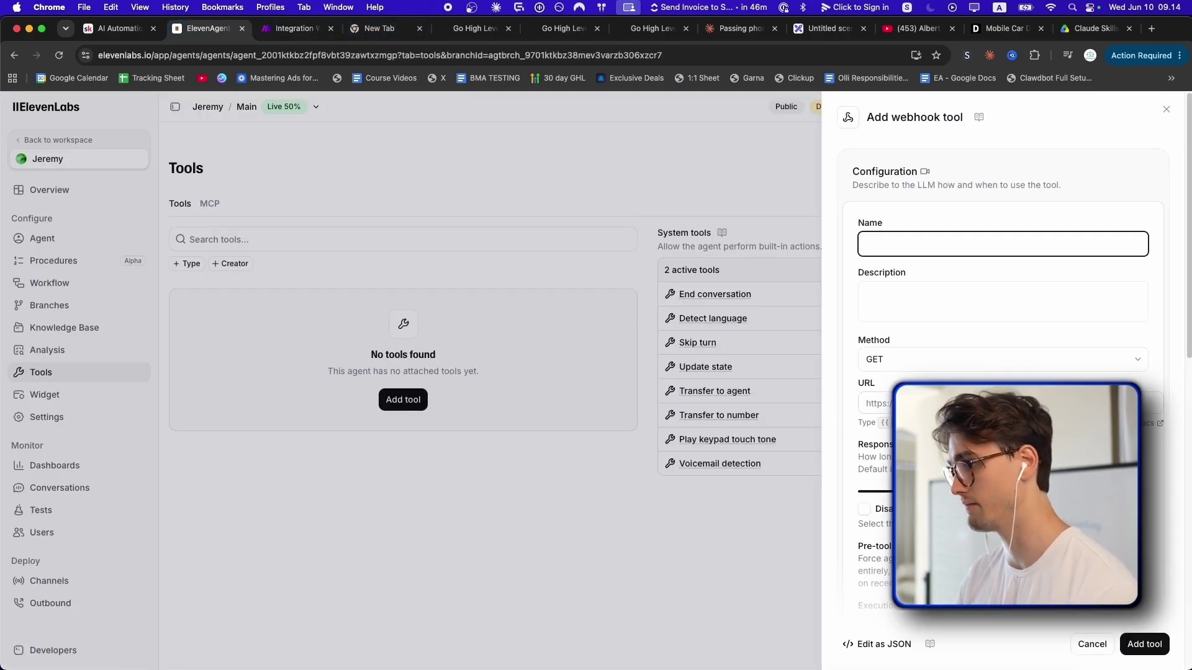
{"action": "scroll", "coordinate": [924, 367], "scroll_direction": "down", "scroll_amount": 2}
{"action": "scroll", "coordinate": [906, 277], "scroll_direction": "up", "scroll_amount": 1}
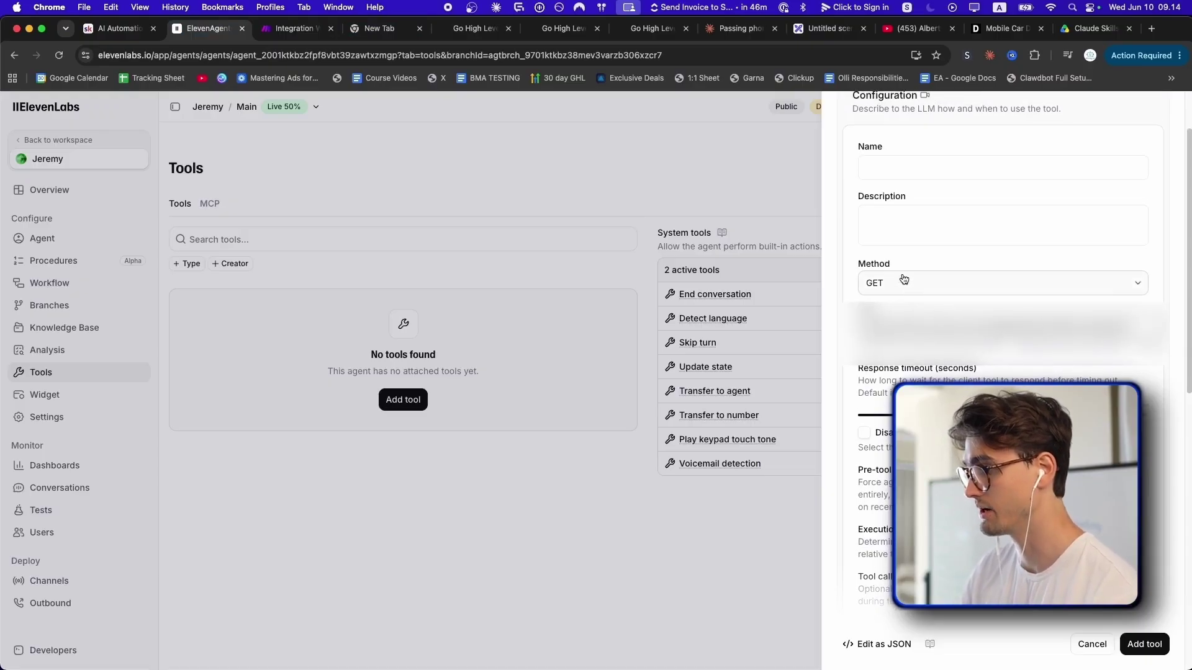
{"action": "left_click", "coordinate": [904, 283]}
{"action": "left_click", "coordinate": [888, 330]}
{"action": "scroll", "coordinate": [887, 330], "scroll_direction": "up", "scroll_amount": 2}
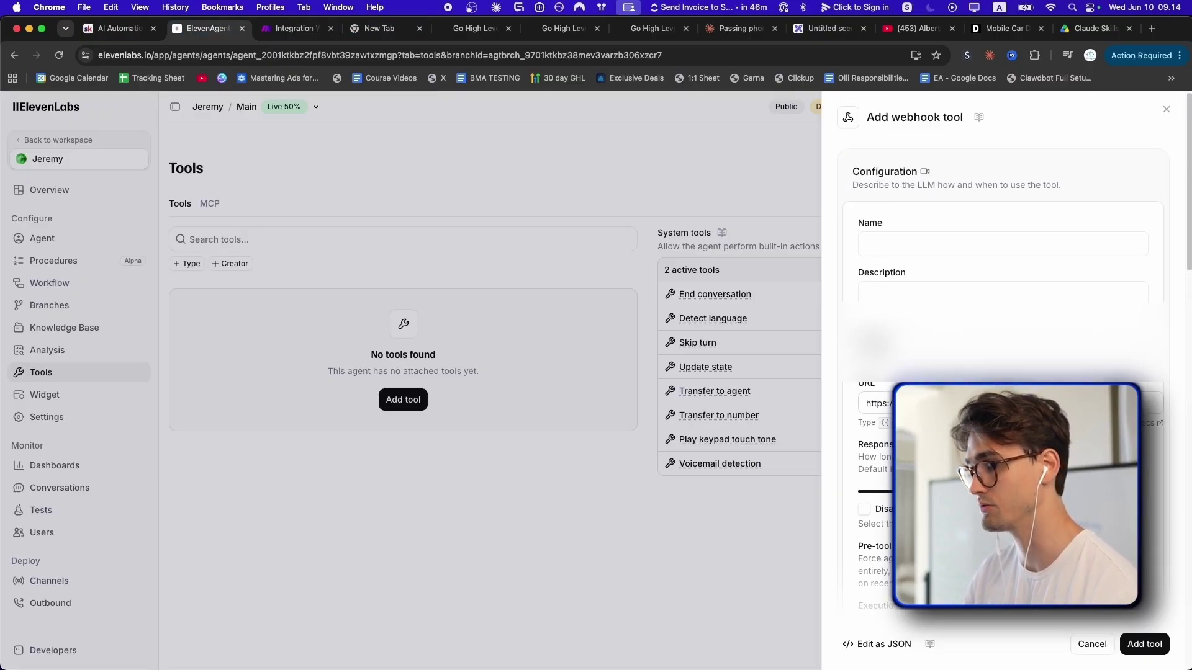
Name the webhook tool "Send SMS" and describe it as "Sends an SMS to the caller".
{"action": "left_click", "coordinate": [904, 241]}
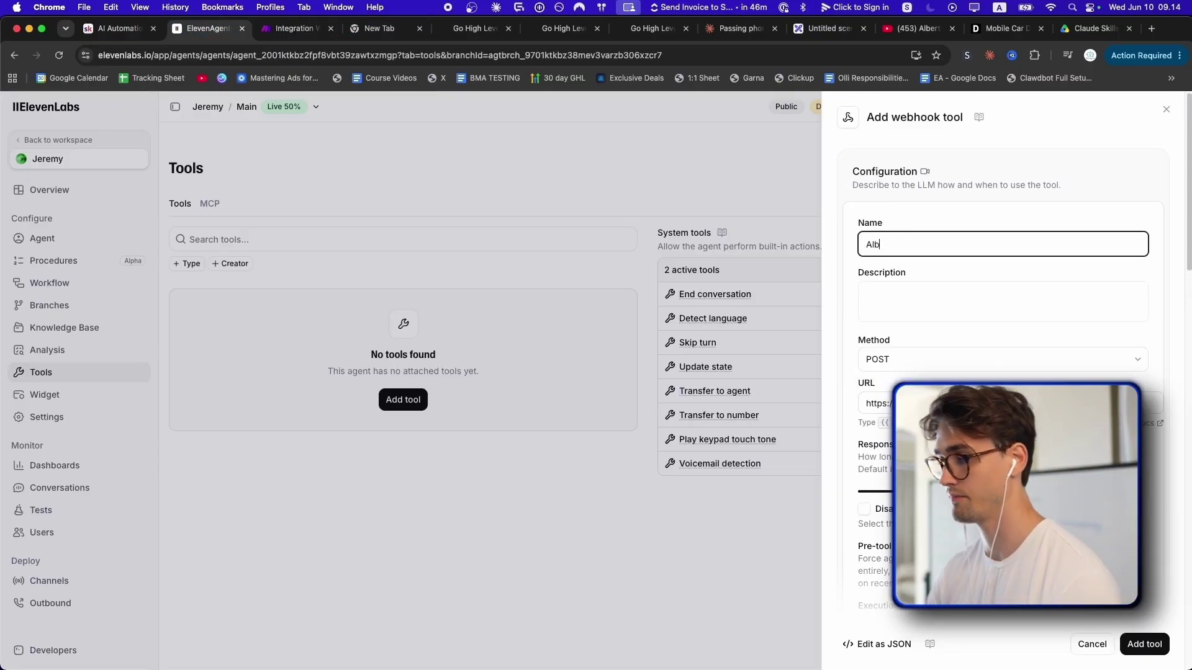
{"action": "type", "text": "Send SMS"}
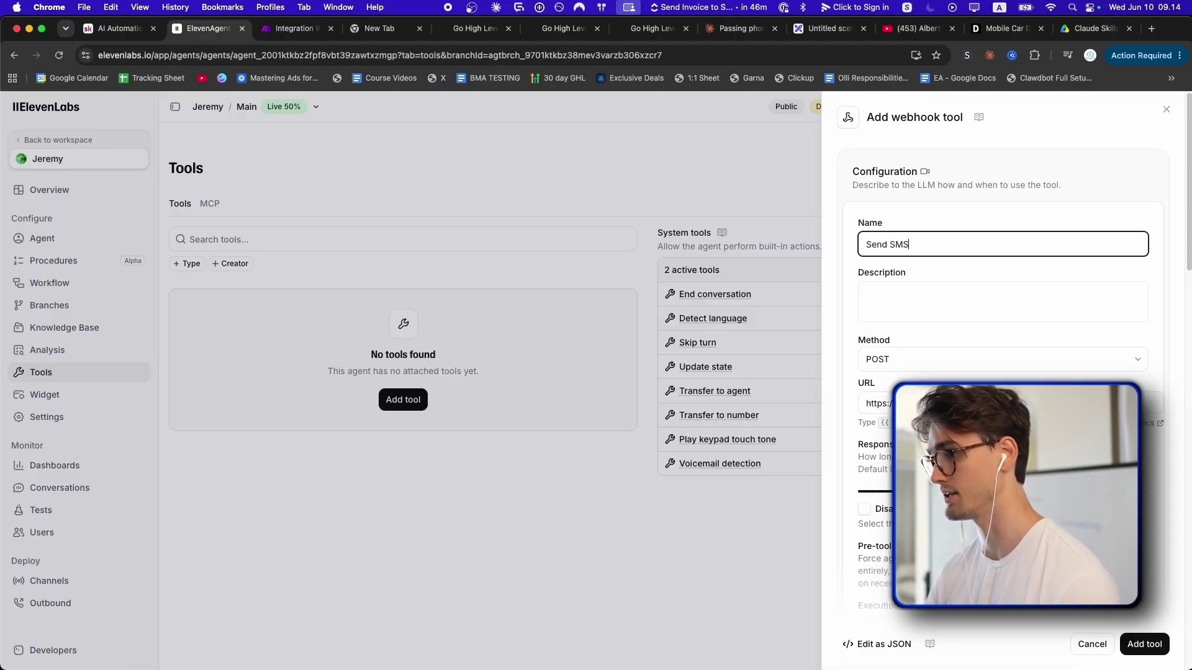
{"action": "key", "text": "Tab"}
{"action": "type", "text": "Sed"}
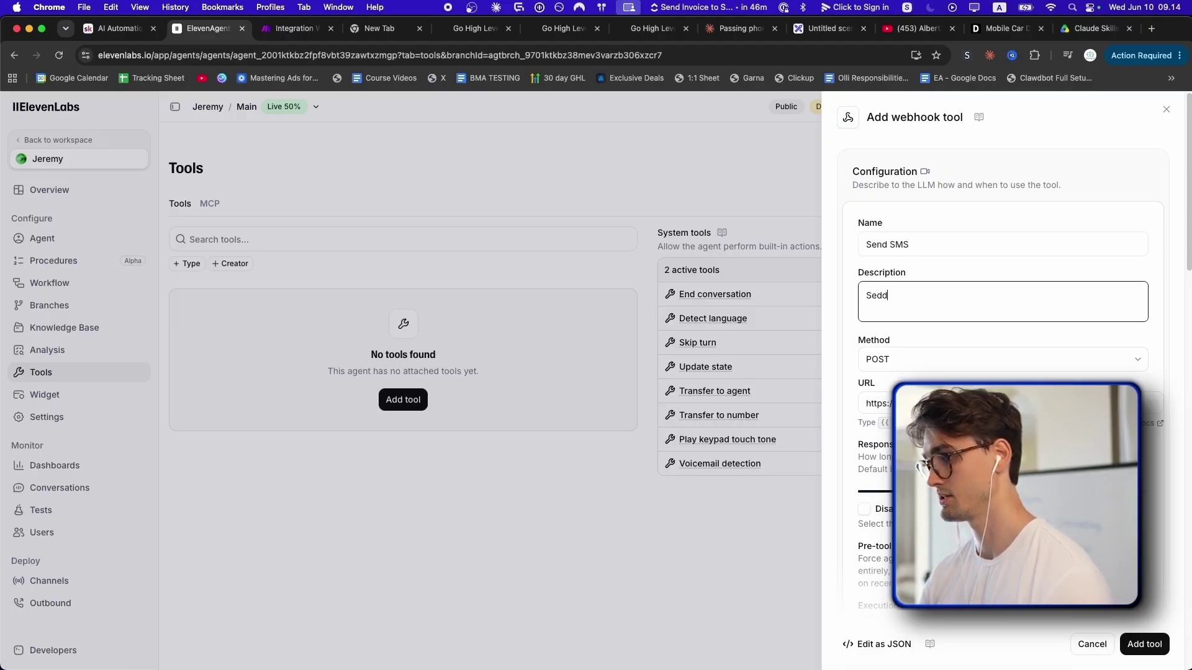
{"action": "key", "text": "BackSpace"}
{"action": "type", "text": "nds an SMS "}
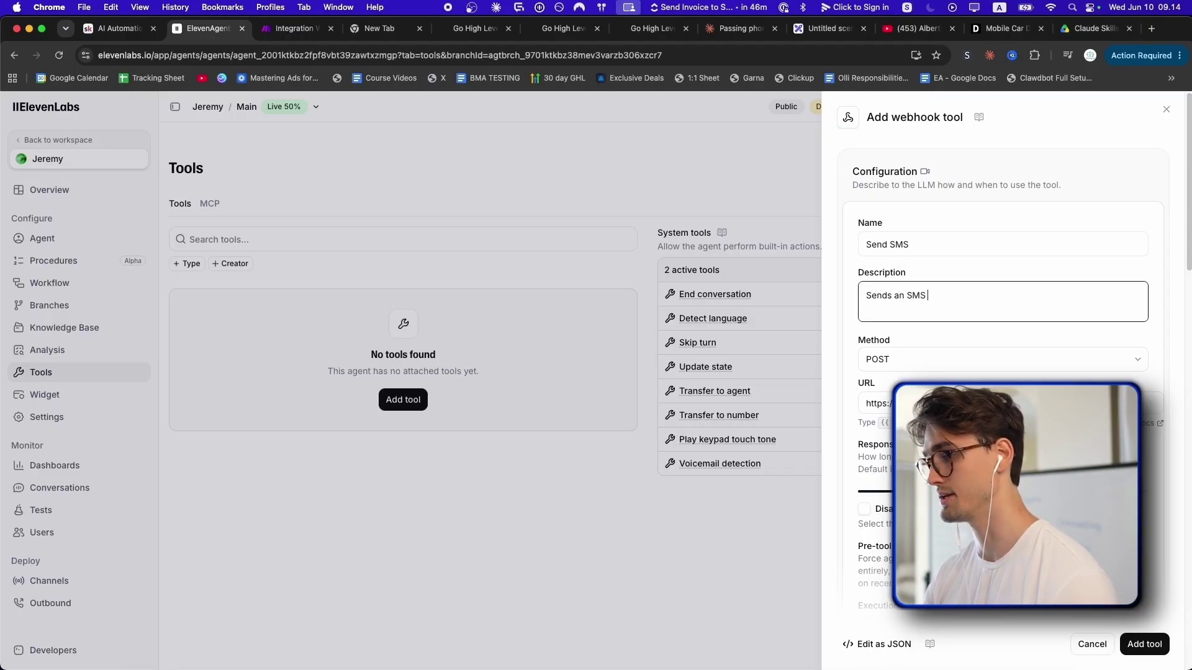
{"action": "type", "text": "to the caller"}
Add a request header of type Secret named "x-make-apikey" to the webhook tool.
{"action": "scroll", "coordinate": [1003, 373], "scroll_direction": "down", "scroll_amount": 10}
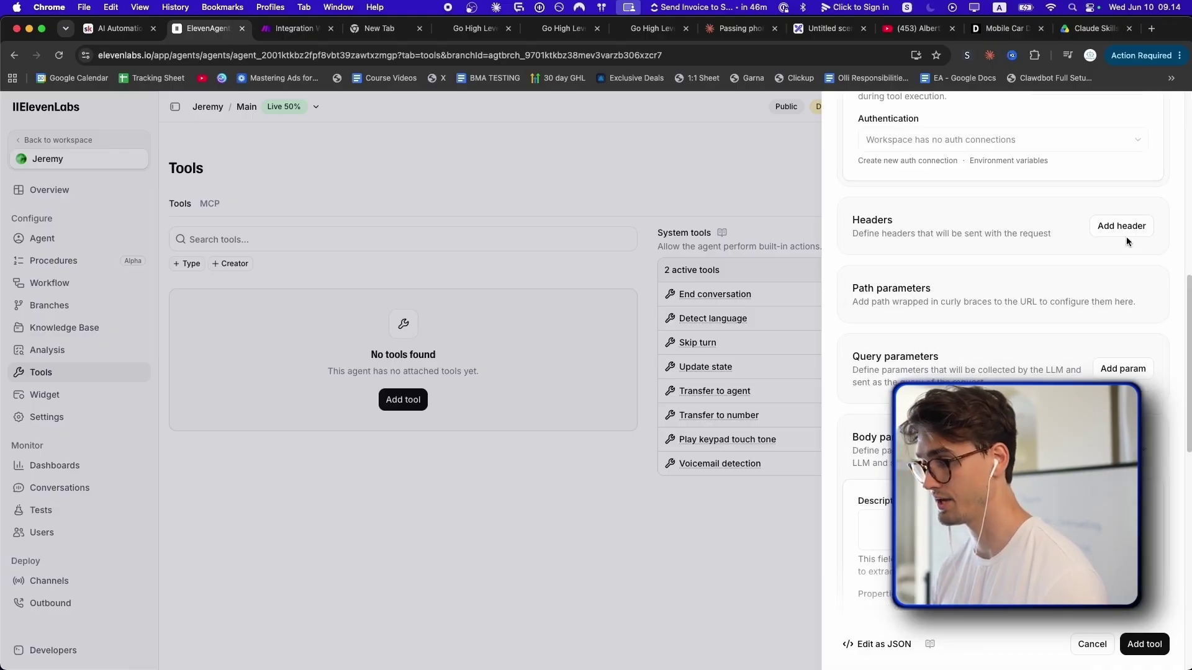
{"action": "left_click", "coordinate": [1117, 226]}
{"action": "scroll", "coordinate": [1002, 373], "scroll_direction": "up", "scroll_amount": 2}
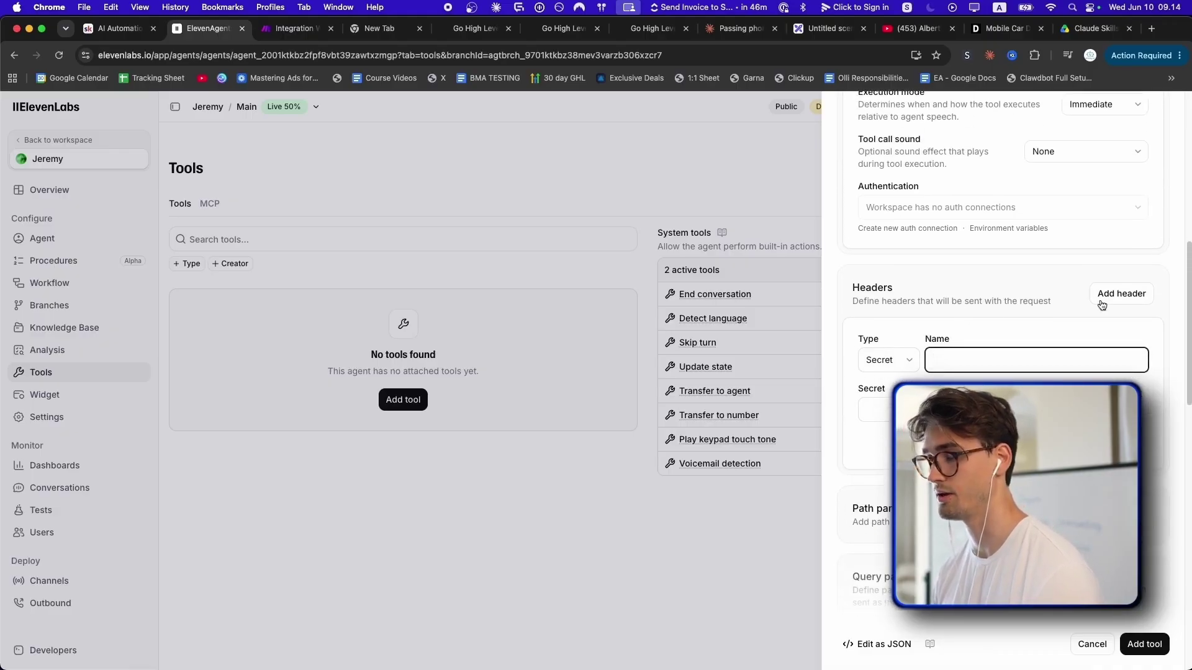
{"action": "left_click", "coordinate": [888, 360]}
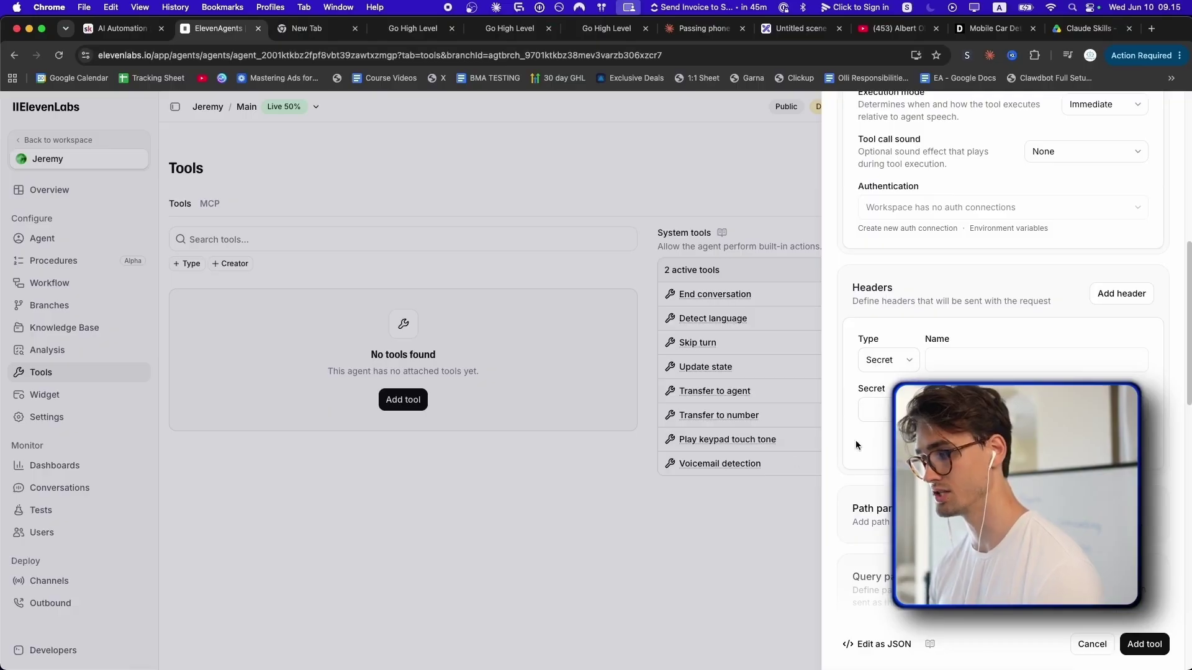
{"action": "left_click", "coordinate": [942, 366]}
{"action": "type", "text": "x-make-apikey"}
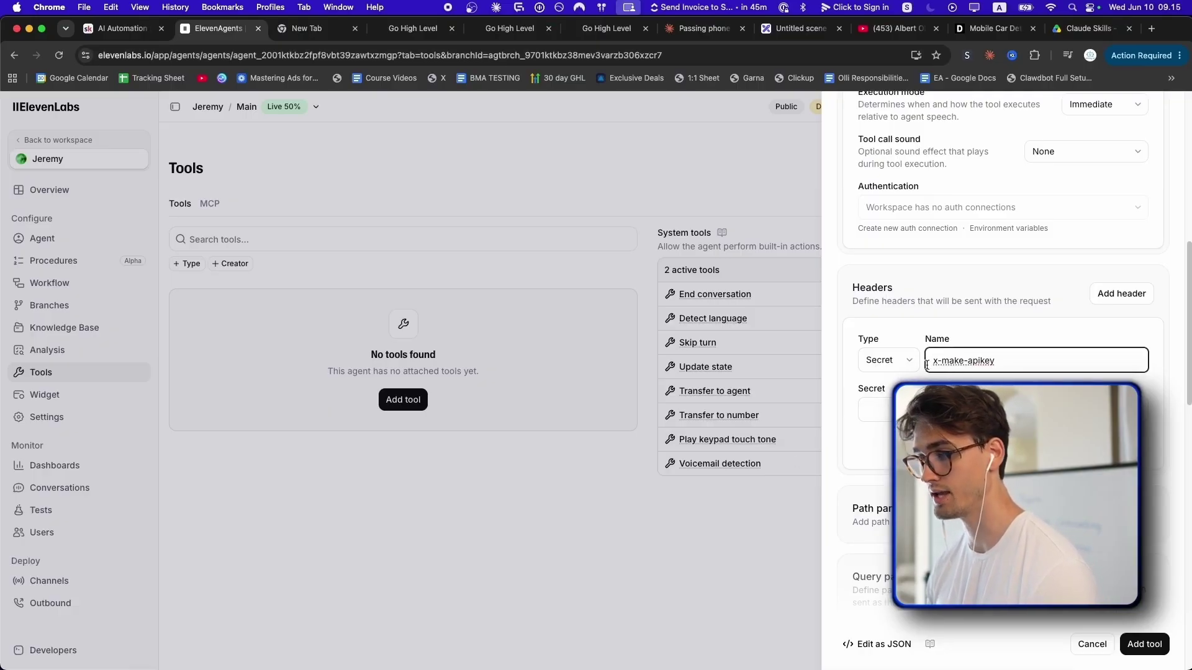
Create a secret named "Make API Key" holding the Make API key and assign it to the header.
{"action": "left_click", "coordinate": [959, 409]}
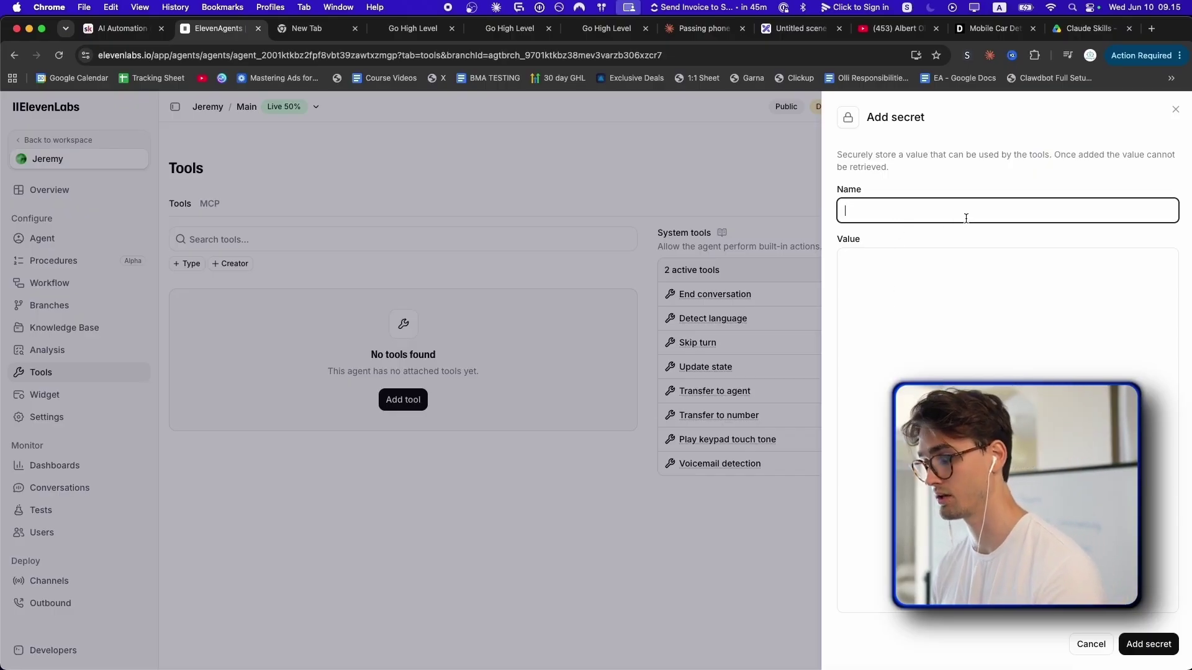
{"action": "type", "text": "AMke"}
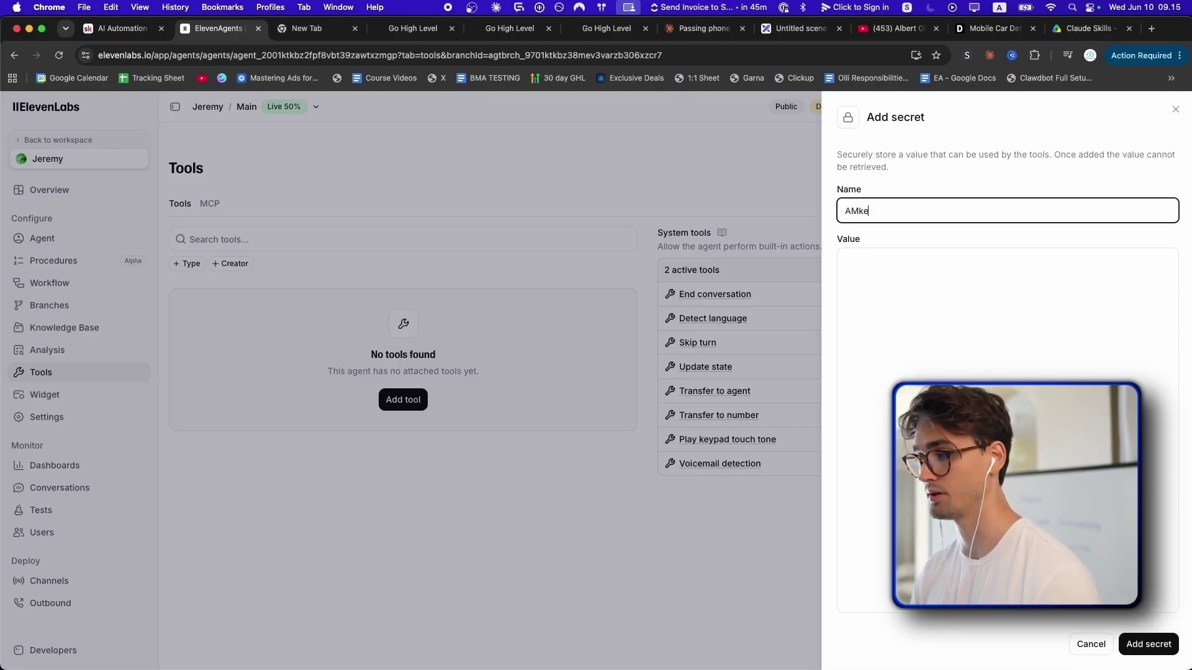
{"action": "key", "text": "BackSpace"}
{"action": "key", "text": "BackSpace"}
{"action": "key", "text": "BackSpace"}
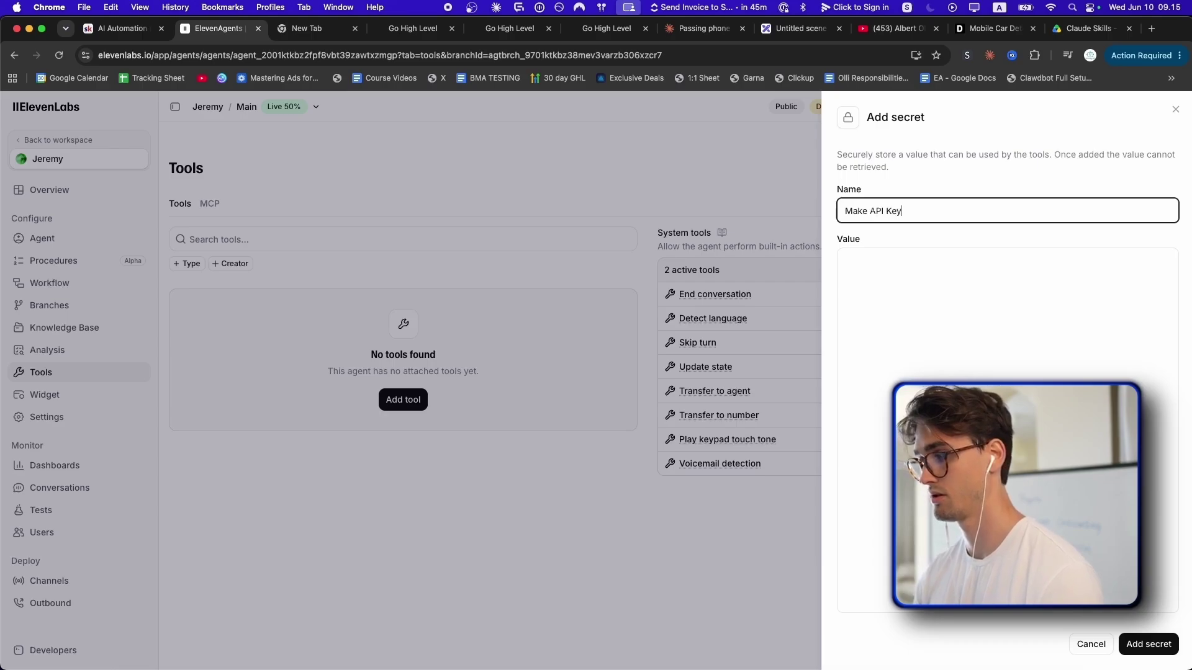
{"action": "left_click", "coordinate": [973, 258]}
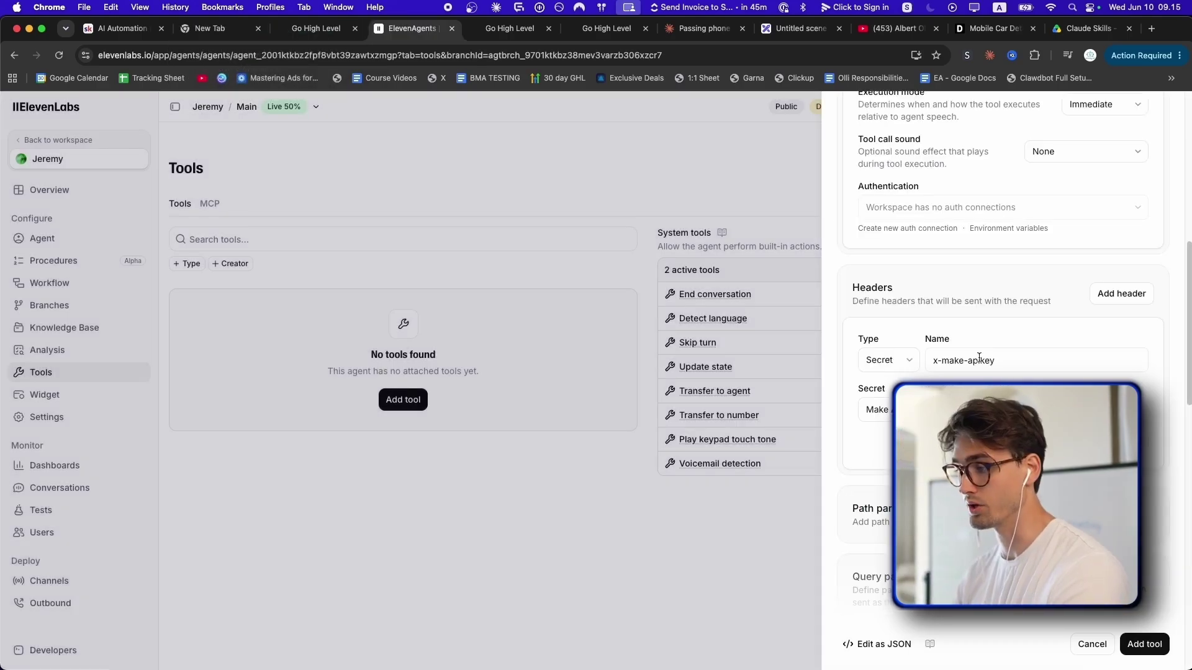
Describe the body parameters as "Sends an SMS to the caller with the booking link. Use this tool when the caller wants to book an appointment.".
{"action": "scroll", "coordinate": [884, 270], "scroll_direction": "down", "scroll_amount": 1}
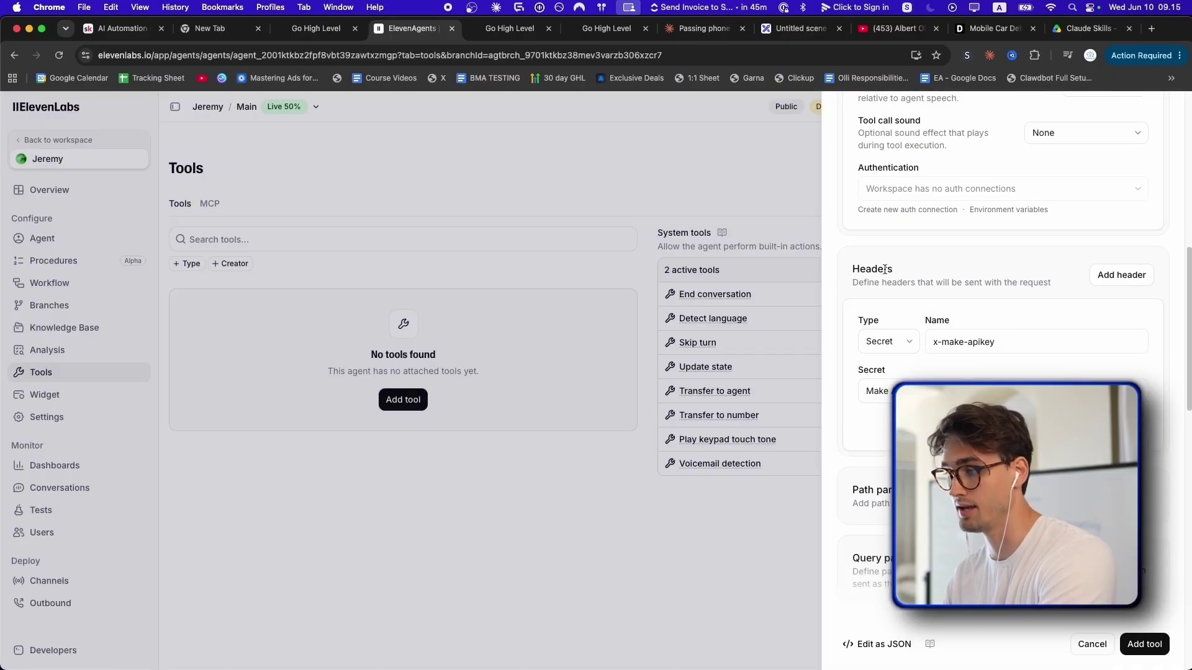
{"action": "scroll", "coordinate": [1014, 364], "scroll_direction": "down", "scroll_amount": 5}
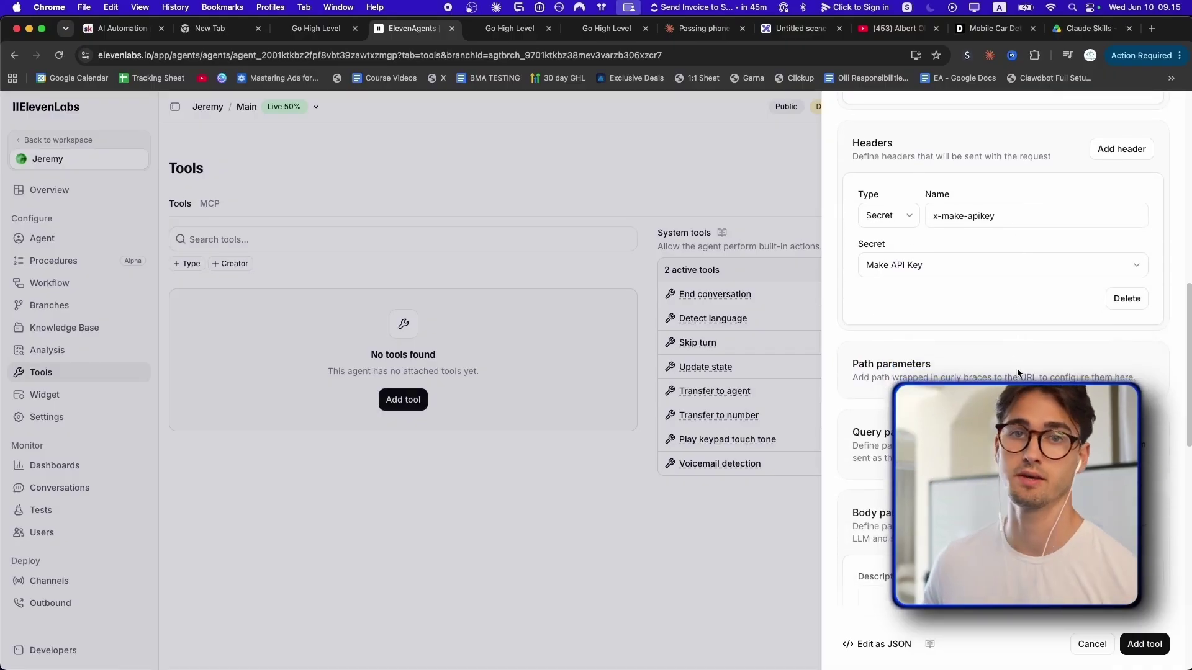
{"action": "scroll", "coordinate": [1018, 373], "scroll_direction": "down", "scroll_amount": 5}
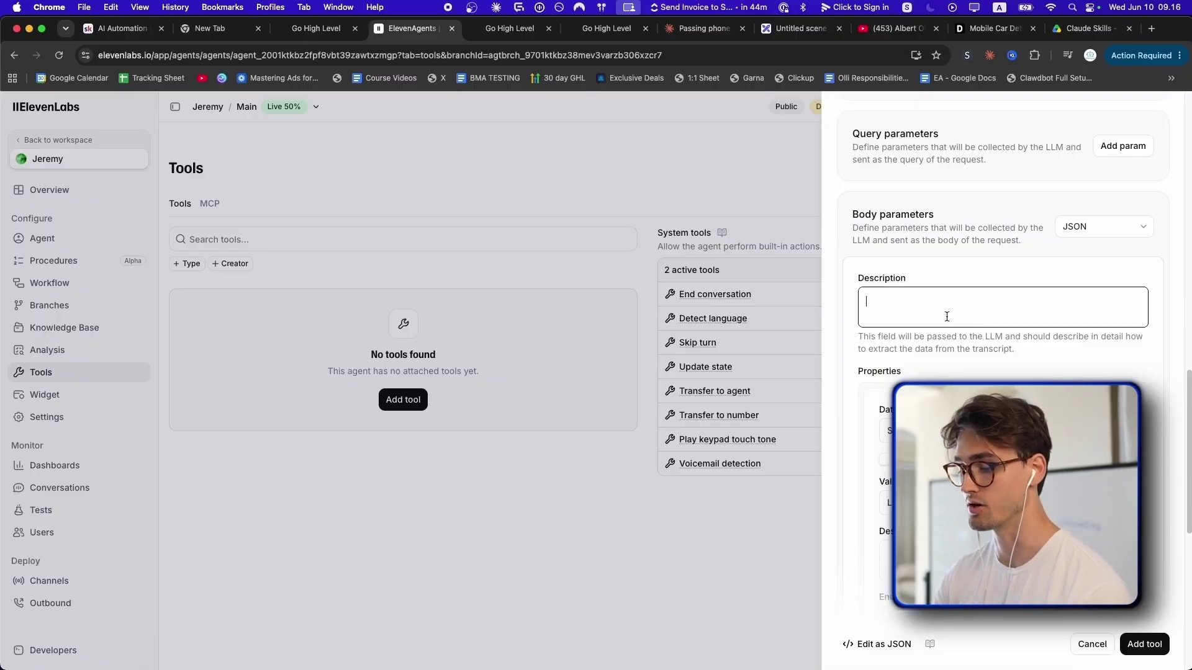
{"action": "type", "text": "H"}
{"action": "key", "text": "BackSpace"}
{"action": "type", "text": "Sends an SMS to t"}
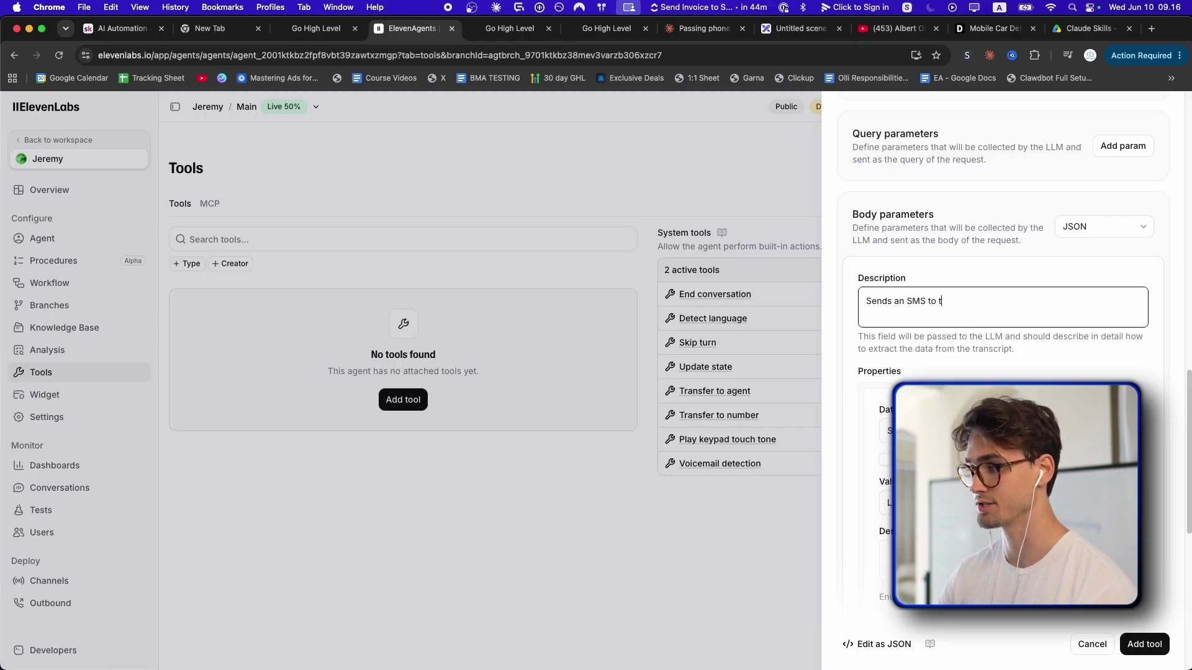
{"action": "type", "text": "he caller with the booking link. use t"}
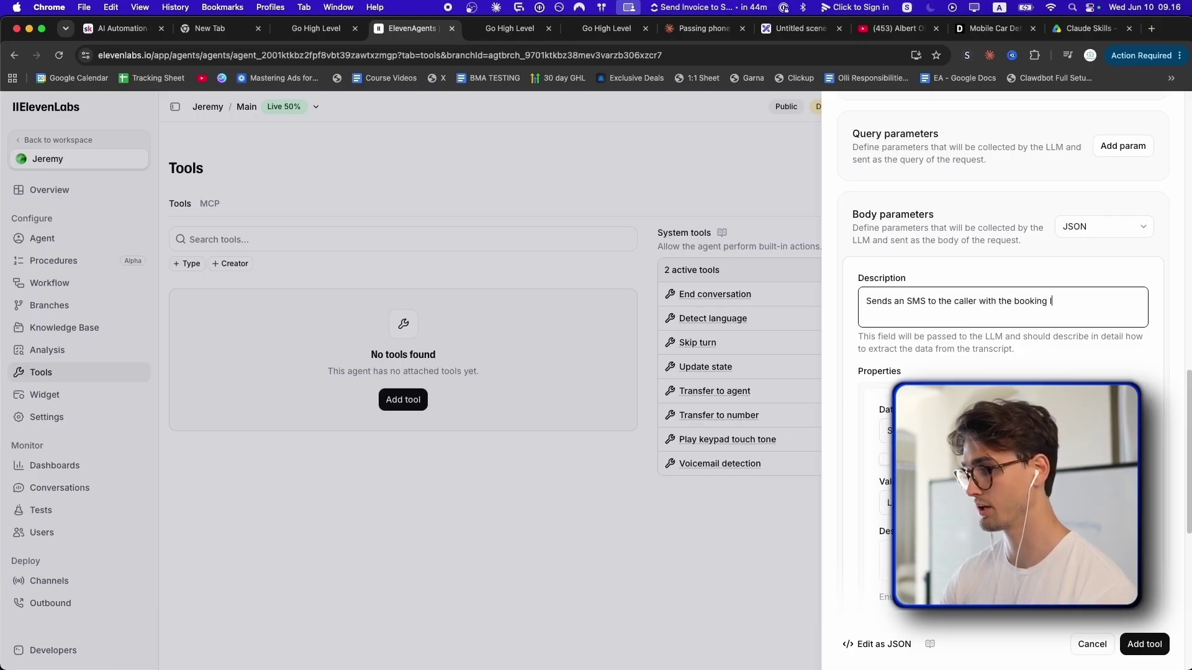
{"action": "key", "text": "BackSpace"}
{"action": "key", "text": "BackSpace"}
{"action": "key", "text": "BackSpace"}
{"action": "key", "text": "BackSpace"}
{"action": "key", "text": "BackSpace"}
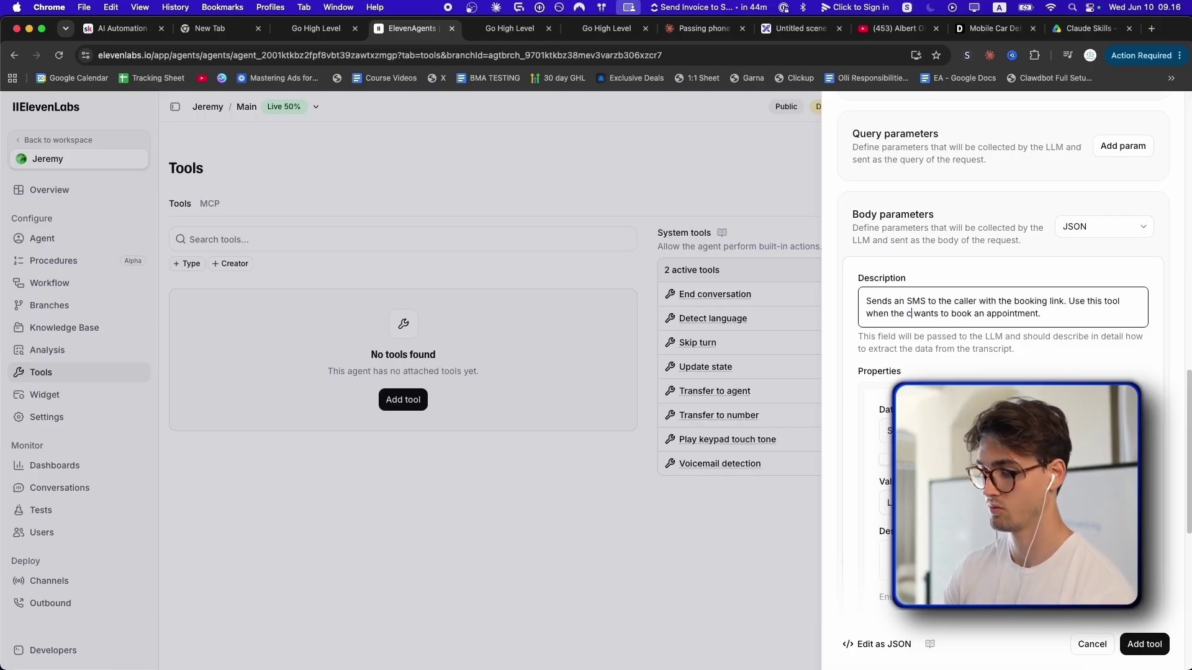
{"action": "type", "text": "aller"}
{"action": "left_click", "coordinate": [1030, 360]}
Define a string body property phone_number as a dynamic variable using system__called_number.
{"action": "scroll", "coordinate": [993, 310], "scroll_direction": "down", "scroll_amount": 3}
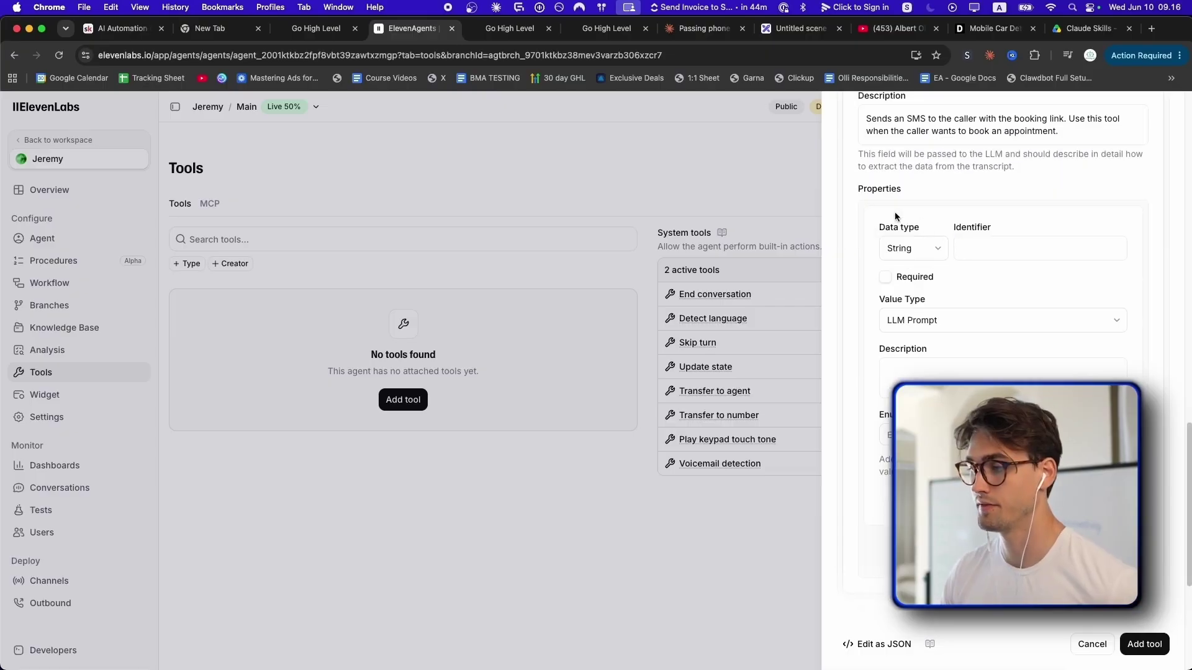
{"action": "left_click", "coordinate": [965, 252]}
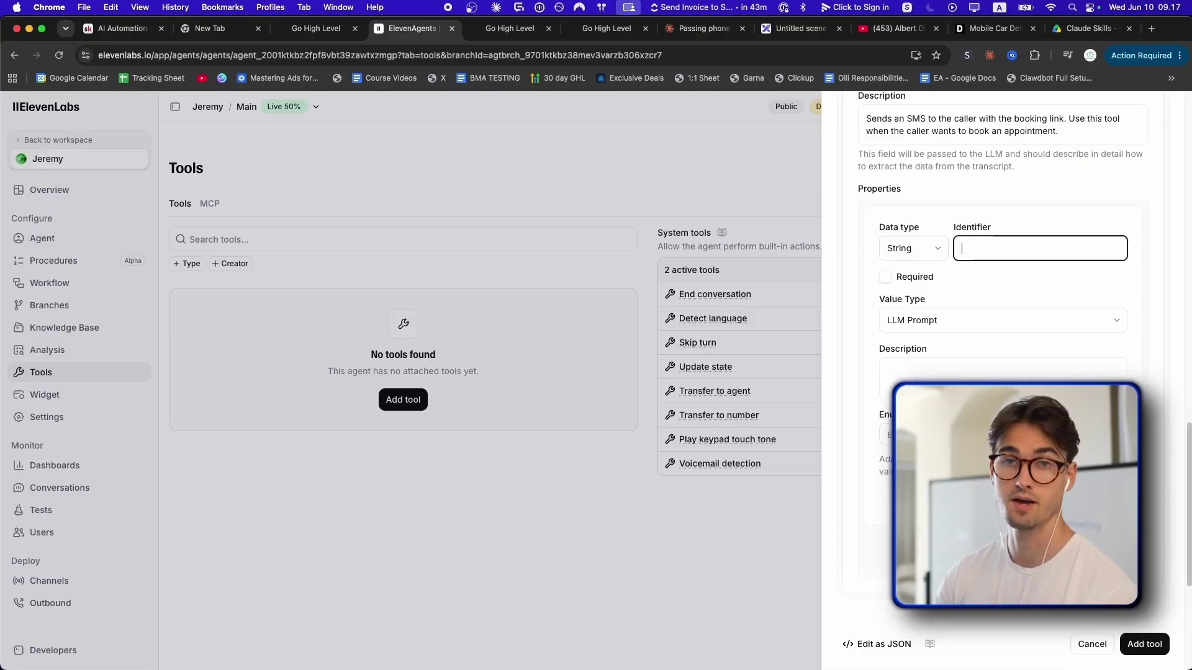
{"action": "type", "text": "phone_num"}
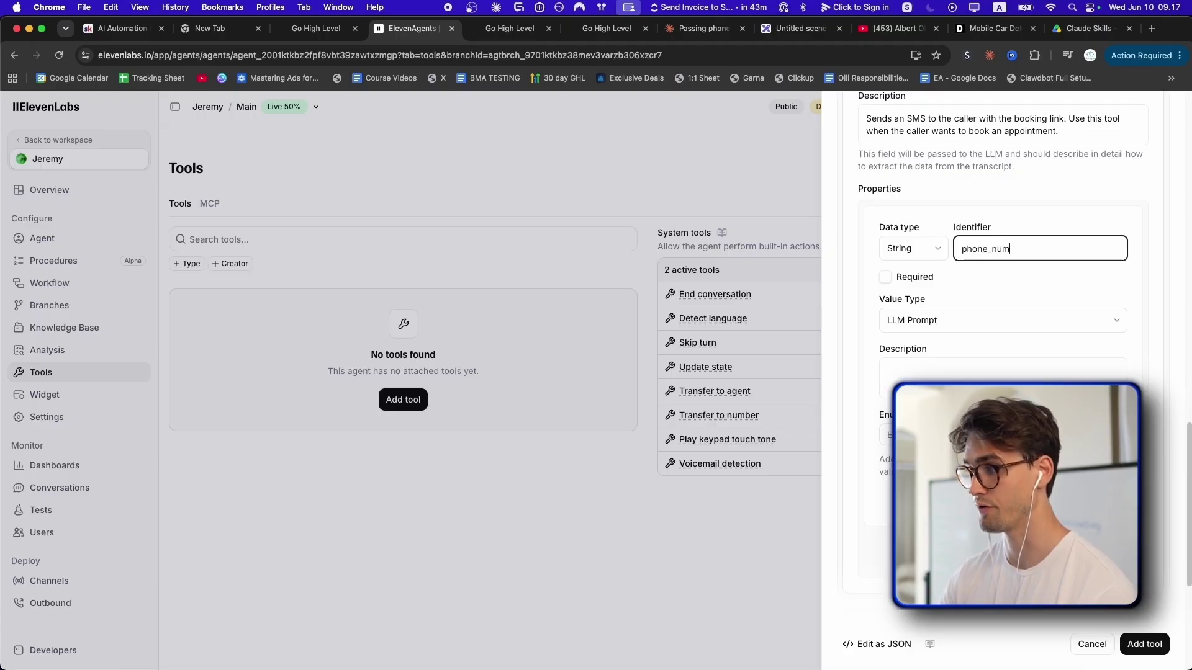
{"action": "type", "text": "b"}
{"action": "type", "text": "er"}
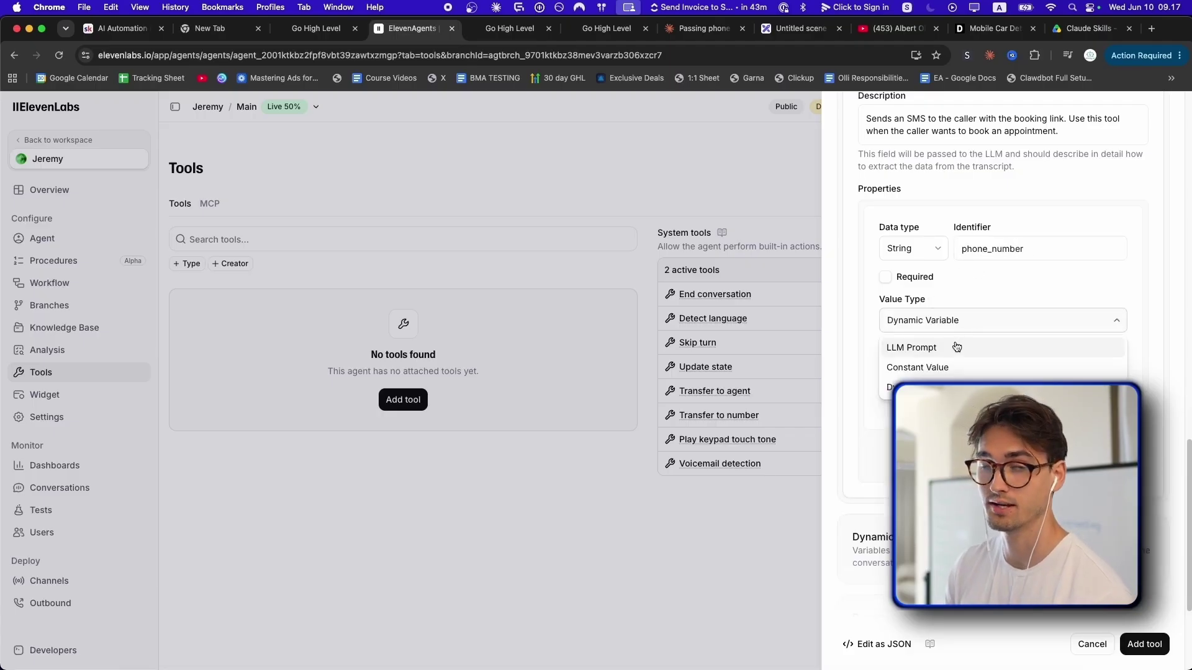
{"action": "left_click", "coordinate": [1115, 387]}
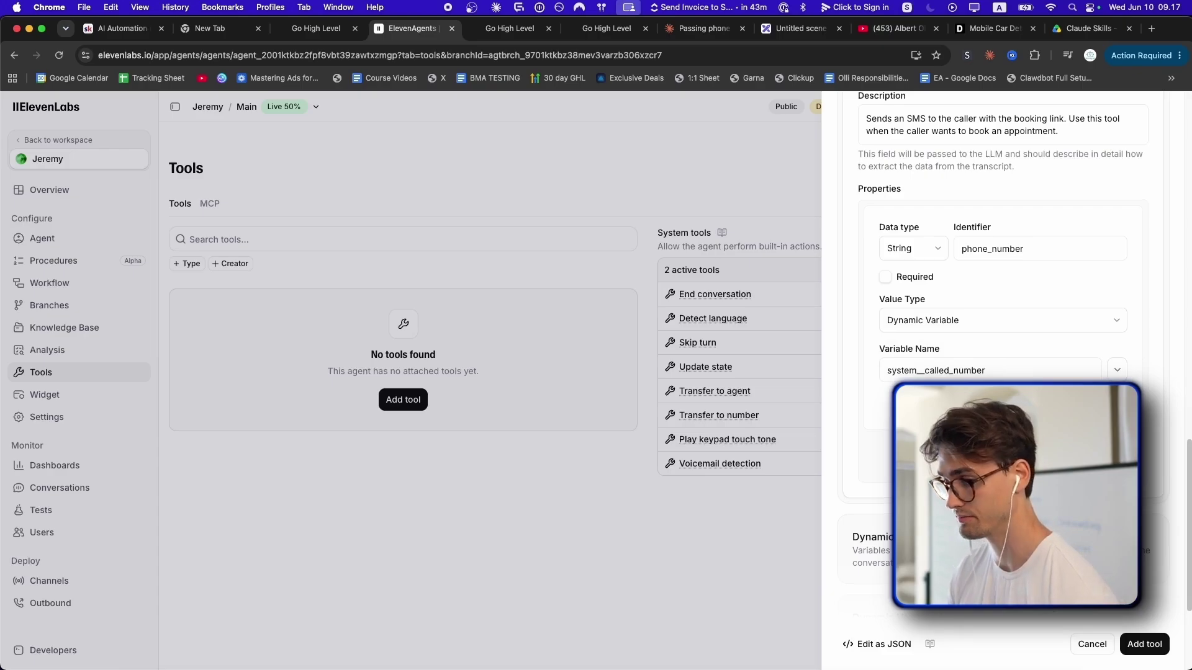
Rename the webhook tool to "send_sms" and add it to the agent.
{"action": "scroll", "coordinate": [1002, 348], "scroll_direction": "down", "scroll_amount": 3}
{"action": "scroll", "coordinate": [1002, 348], "scroll_direction": "up", "scroll_amount": 2}
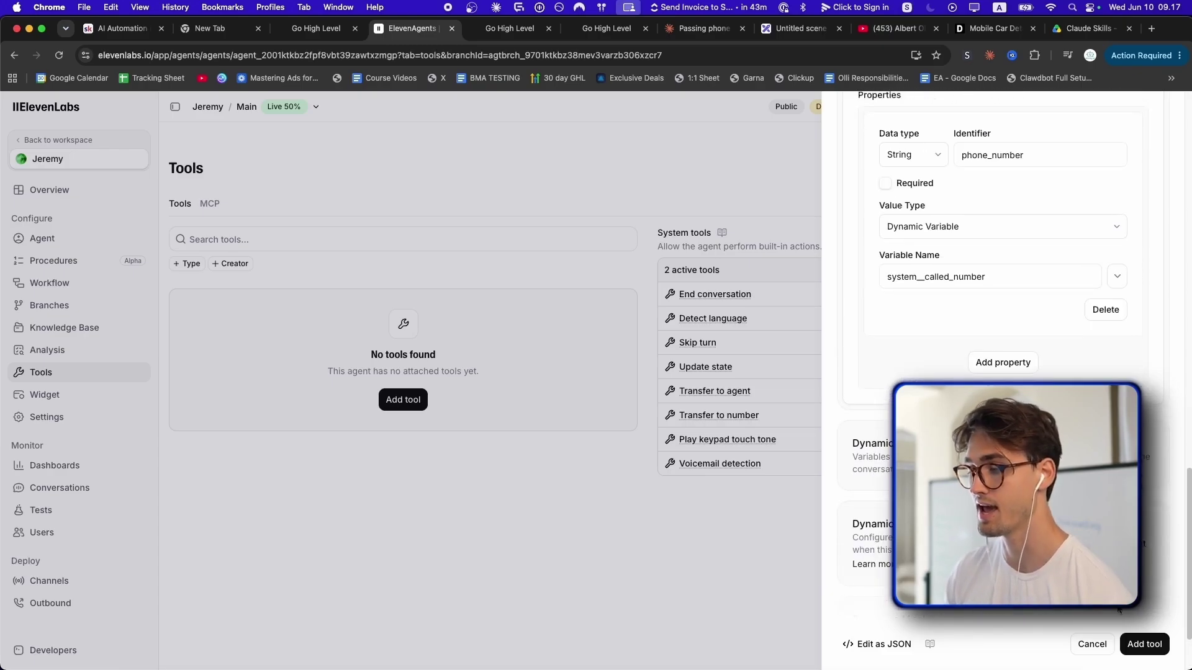
{"action": "left_click", "coordinate": [1137, 647]}
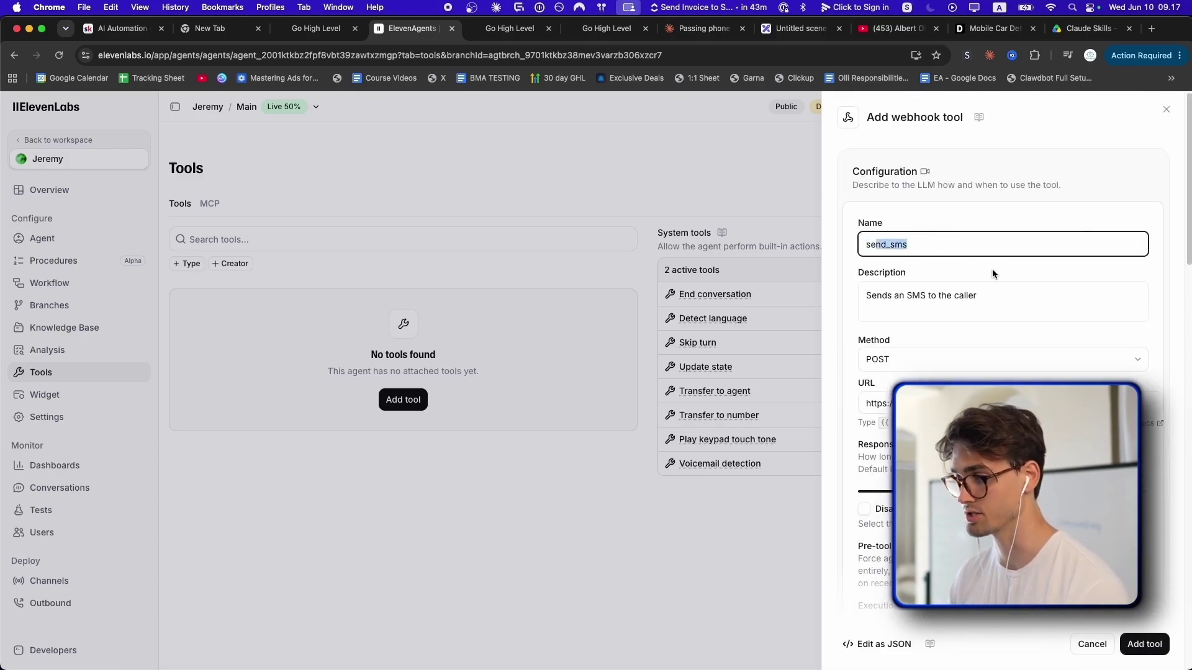
{"action": "scroll", "coordinate": [993, 273], "scroll_direction": "down", "scroll_amount": 5}
{"action": "left_click", "coordinate": [1141, 647]}
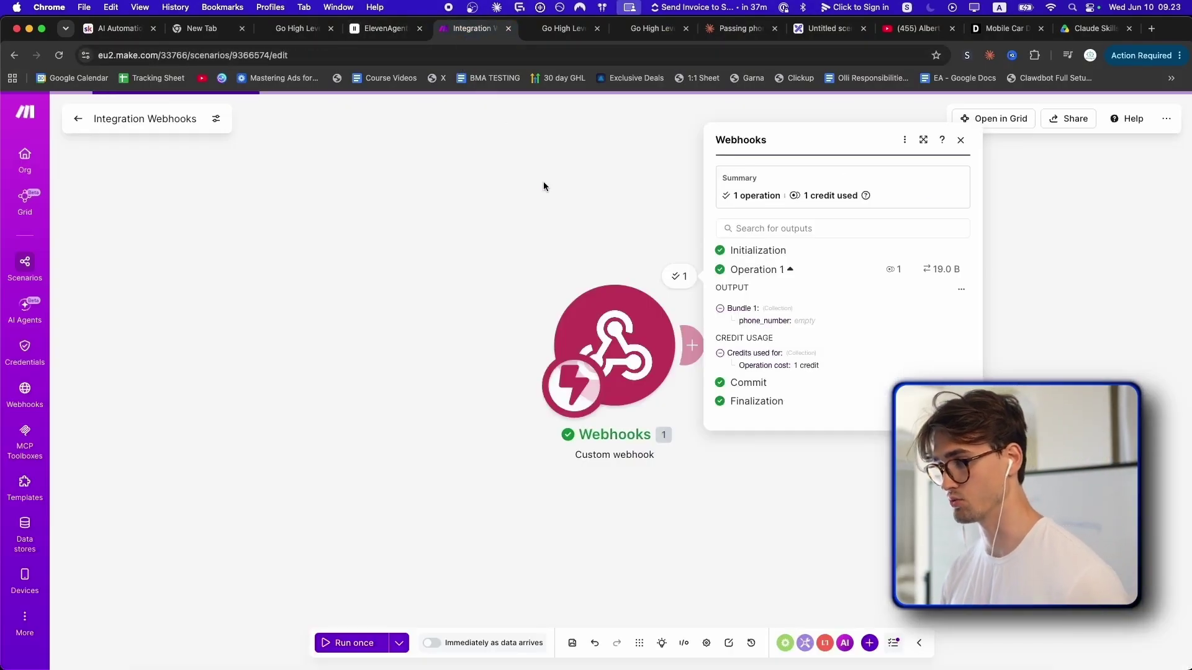
Examine the phone_number output of the custom webhook's run in Make and compare it with the agent's test chat in ElevenLabs.
{"action": "left_click_drag", "start_coordinate": [737, 323], "coordinate": [831, 329]}
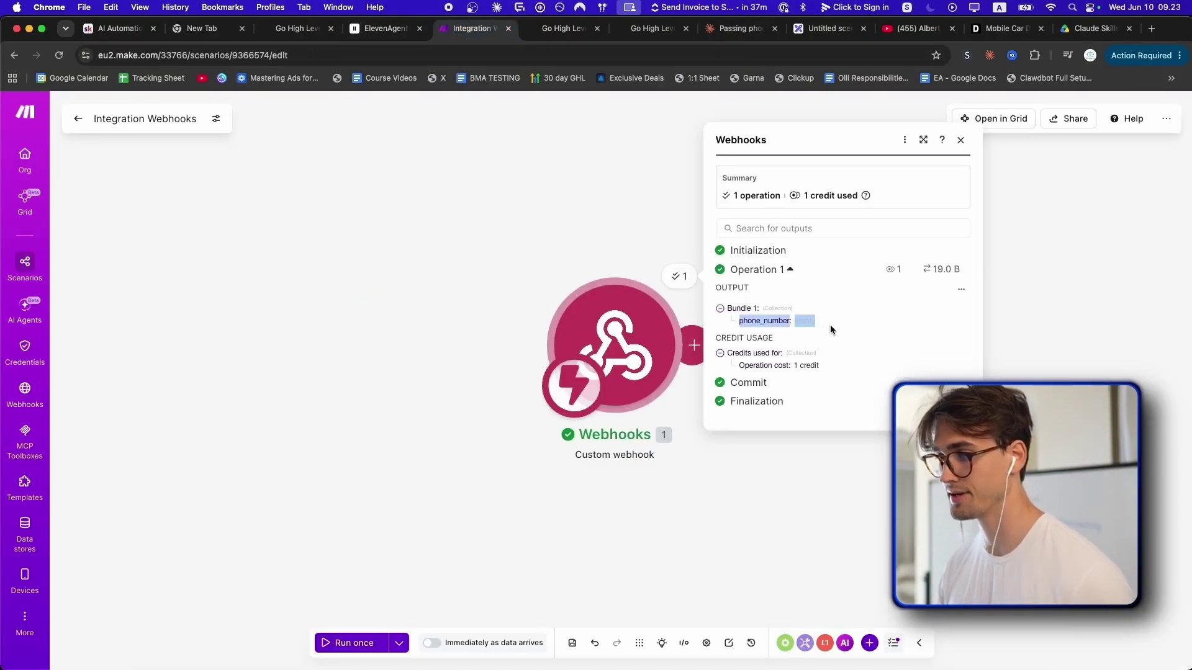
{"action": "key", "text": "ctrl+shift+Tab"}
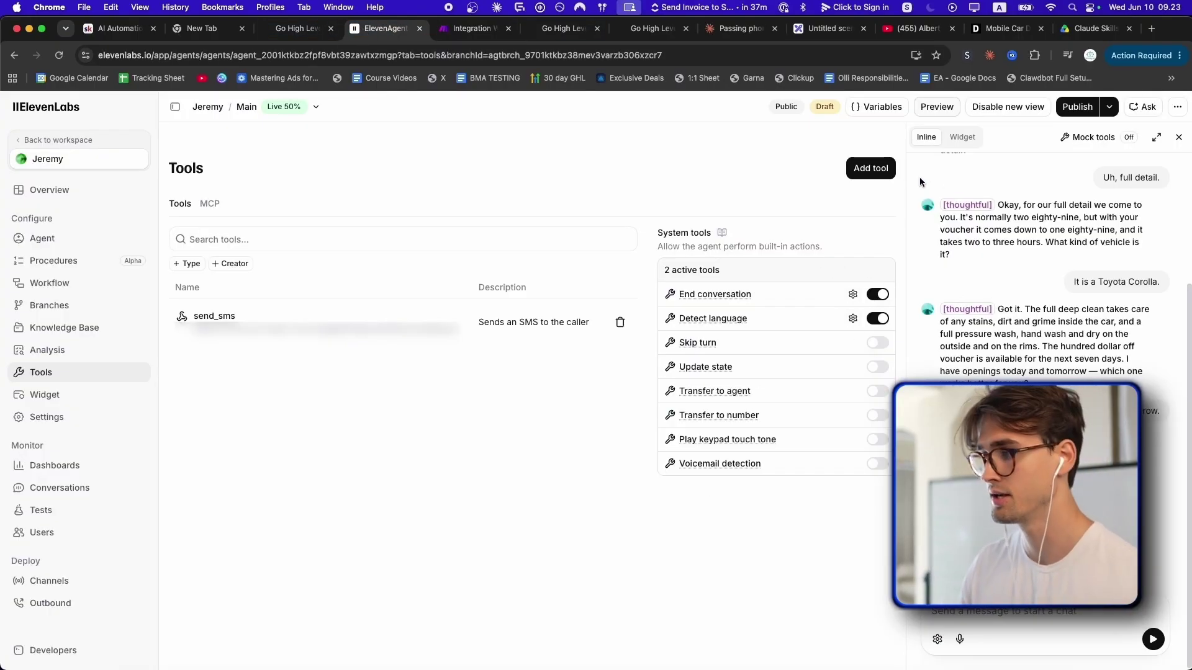
{"action": "key", "text": "ctrl+Tab"}
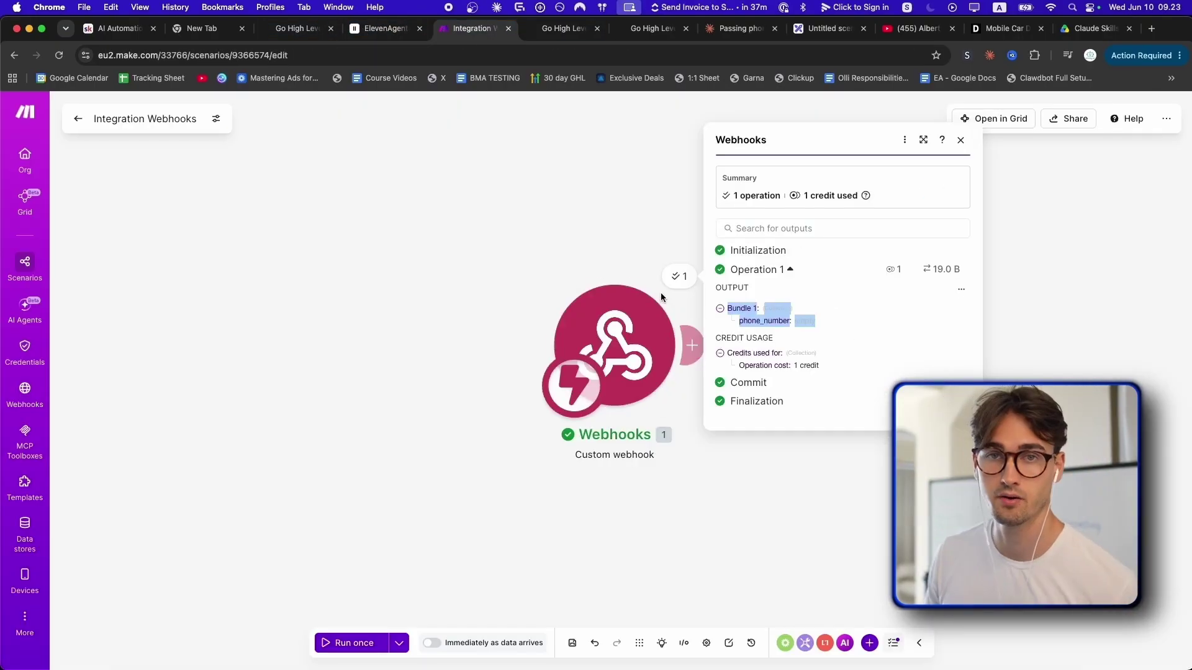
{"action": "left_click_drag", "start_coordinate": [827, 321], "coordinate": [738, 320]}
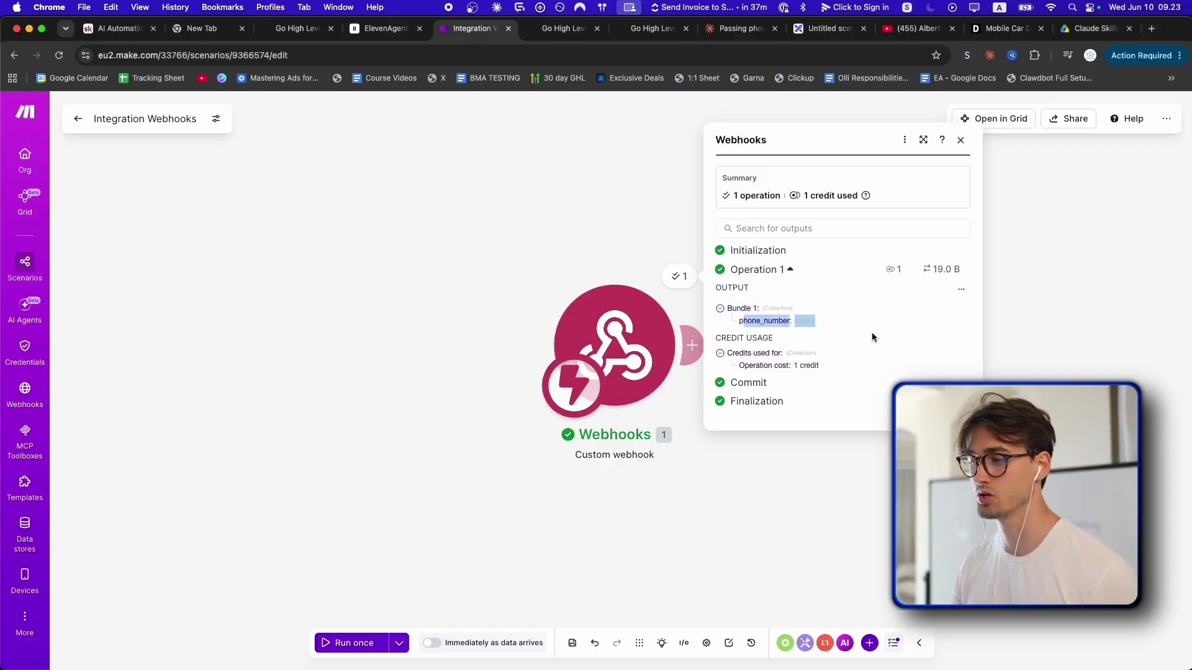
{"action": "key", "text": "Escape"}
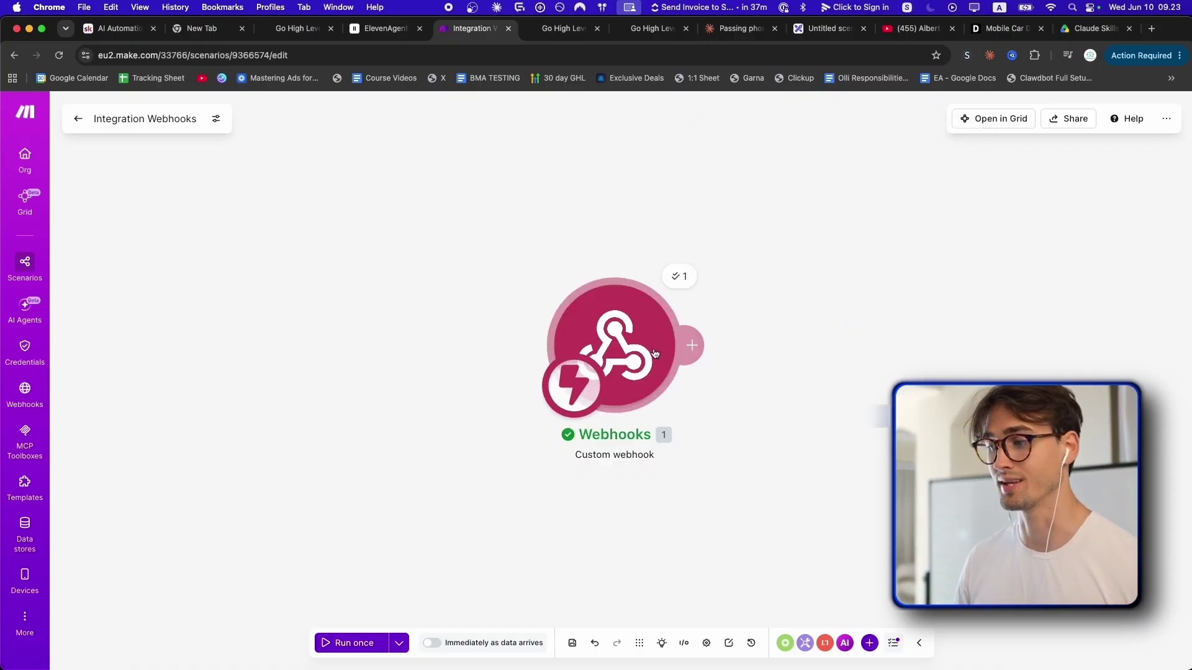
{"action": "left_click", "coordinate": [655, 346]}
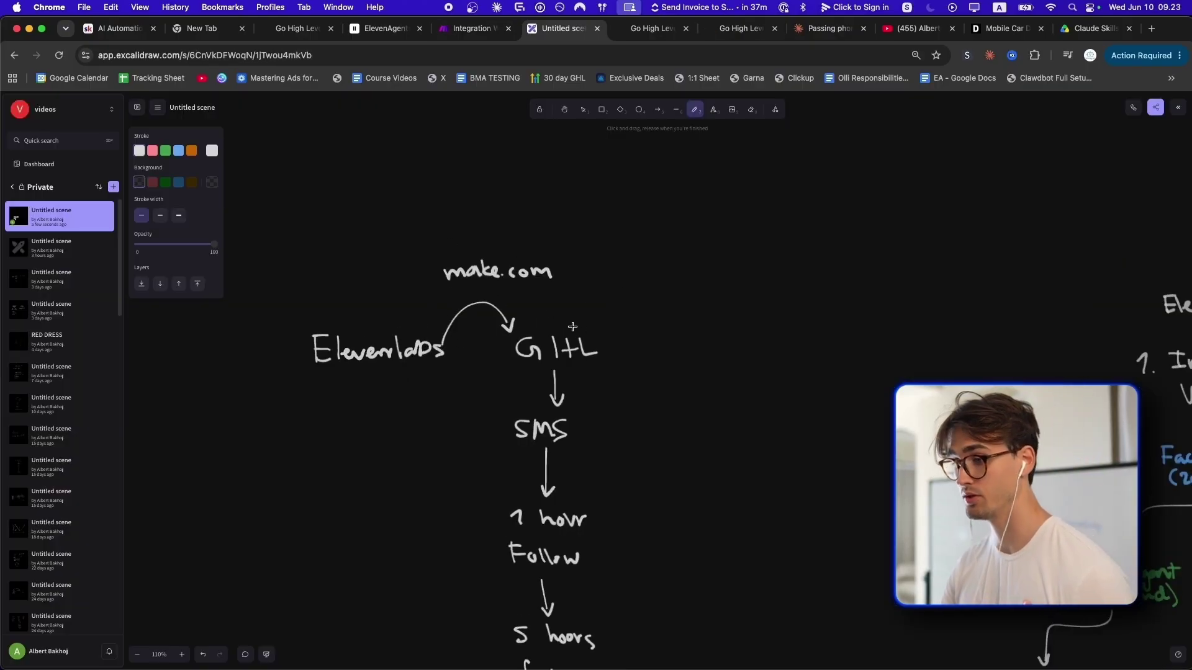
In the Excalidraw flow diagram, draw arrows from GHL outward and to SMS, and link make.com through "Find contact" back to GHL.
{"action": "scroll", "coordinate": [568, 335], "scroll_direction": "down", "scroll_amount": 1}
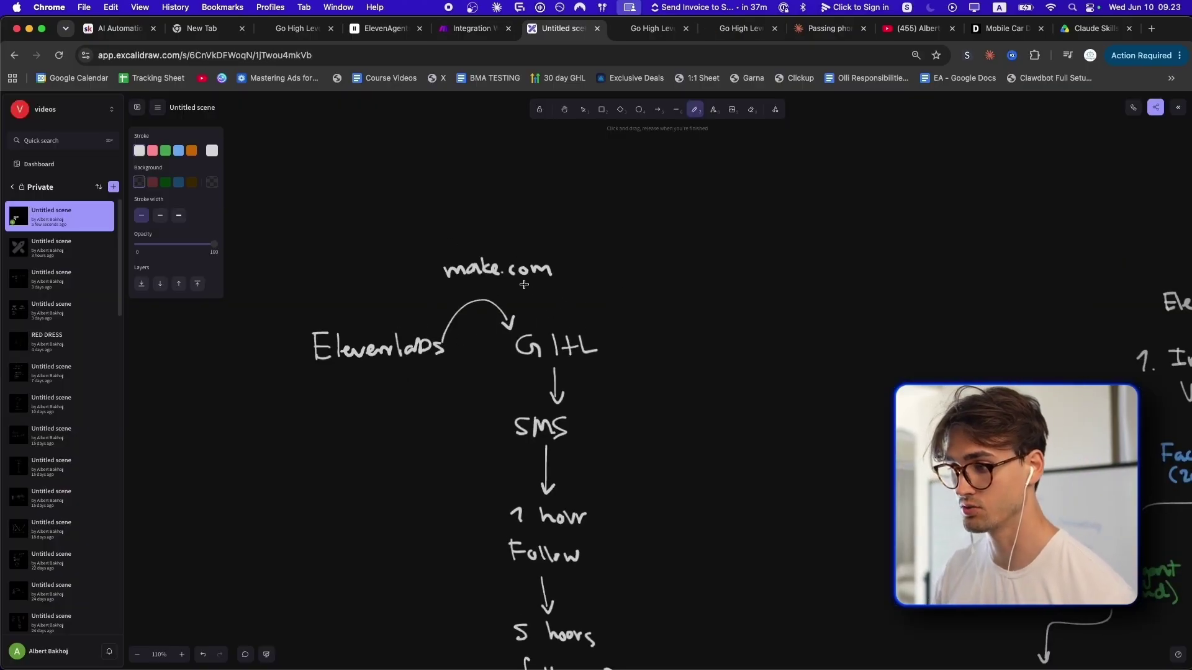
{"action": "left_click_drag", "start_coordinate": [611, 342], "coordinate": [646, 344]}
{"action": "mouse_move", "coordinate": [646, 337]}
{"action": "left_mouse_down"}
{"action": "mouse_move", "coordinate": [662, 345]}
{"action": "mouse_move", "coordinate": [587, 426]}
{"action": "left_mouse_up"}
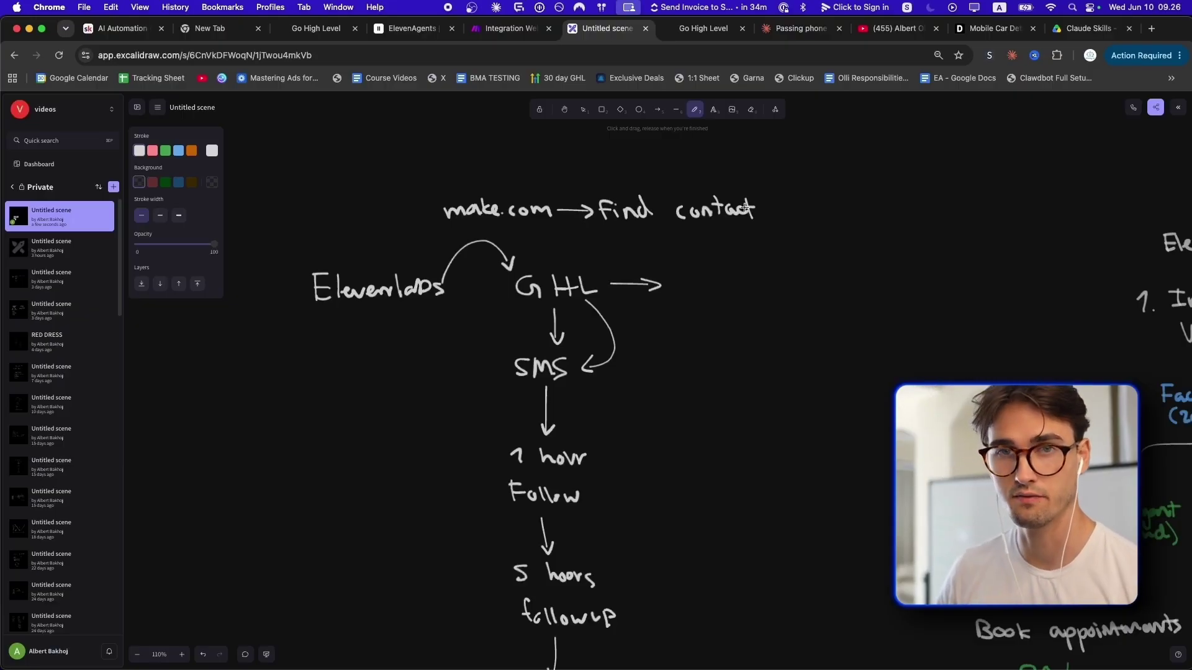
{"action": "left_click_drag", "start_coordinate": [759, 205], "coordinate": [589, 275]}
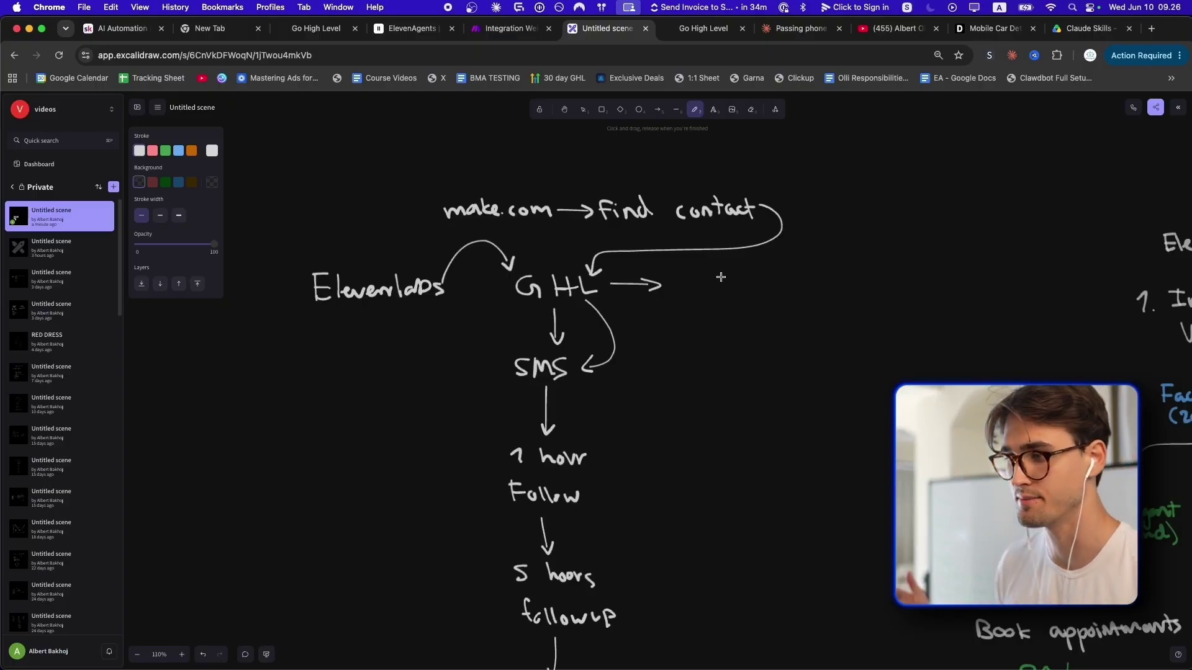
Note "phone number lookup" above "Find contact" and sketch a three-circle scenario with lookup, SMS and a booking_link_sent tag.
{"action": "scroll", "coordinate": [721, 277], "scroll_direction": "up", "scroll_amount": 3}
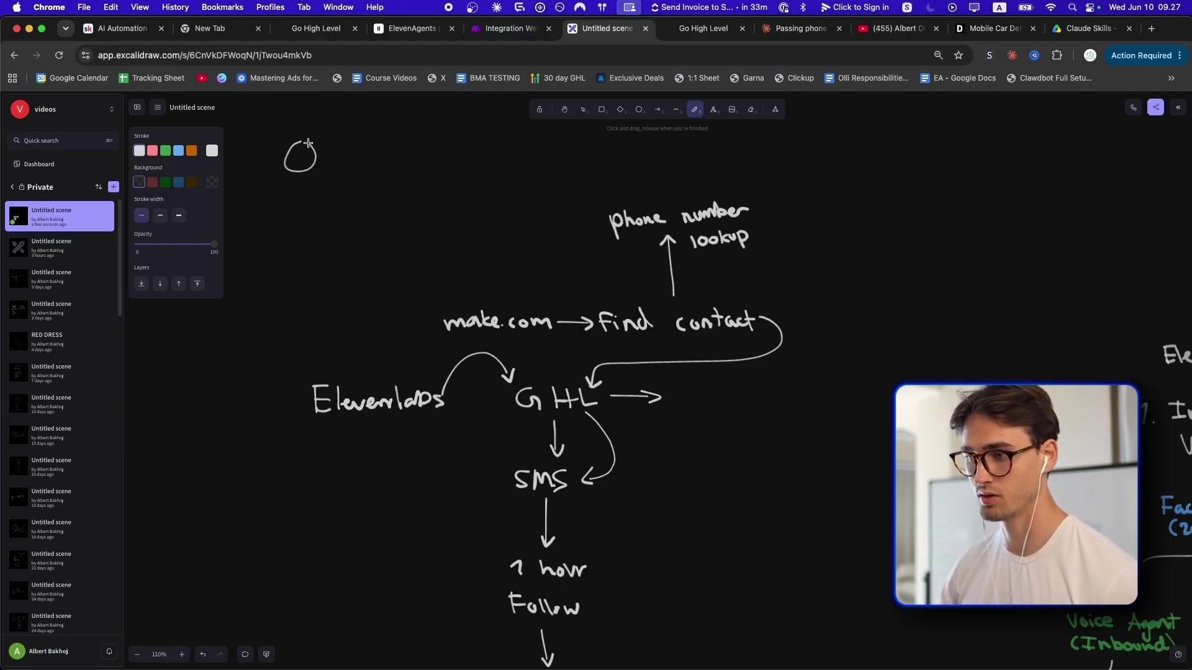
{"action": "left_click", "coordinate": [509, 28]}
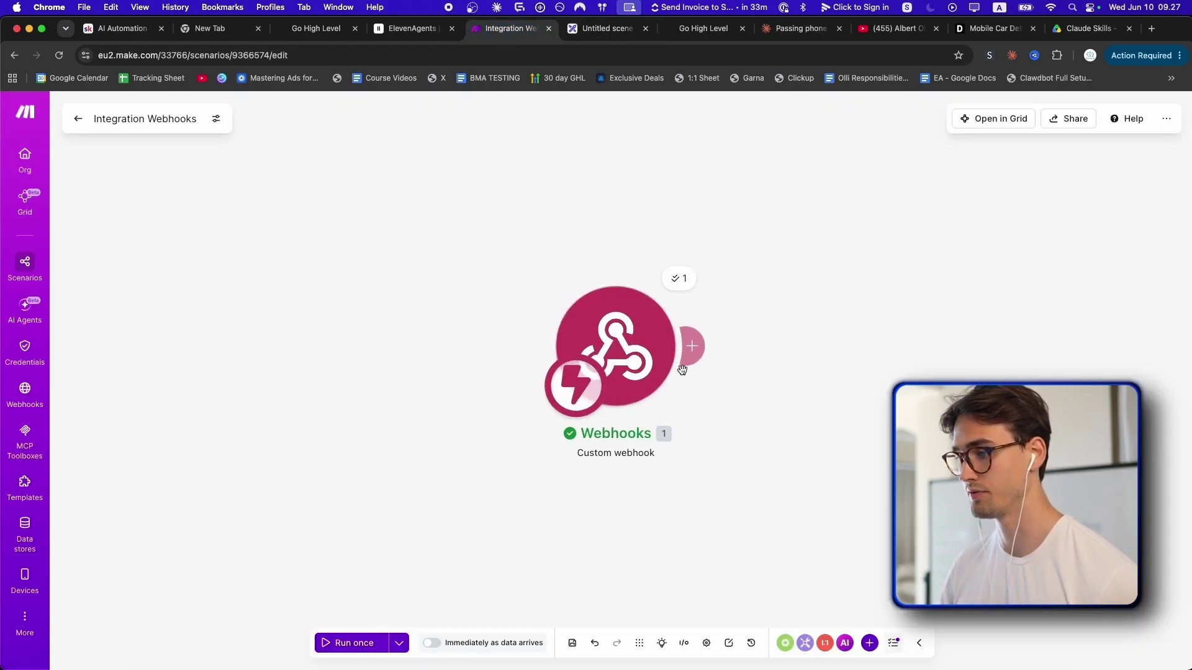
{"action": "left_click", "coordinate": [583, 31]}
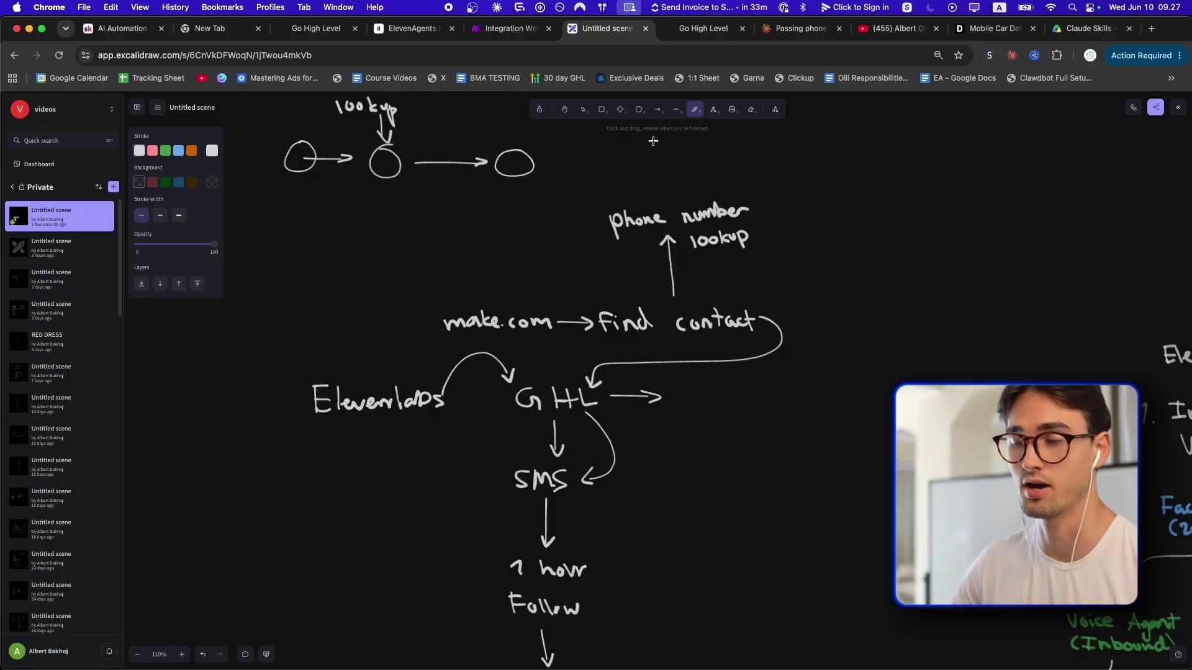
{"action": "scroll", "coordinate": [499, 183], "scroll_direction": "up", "scroll_amount": 2}
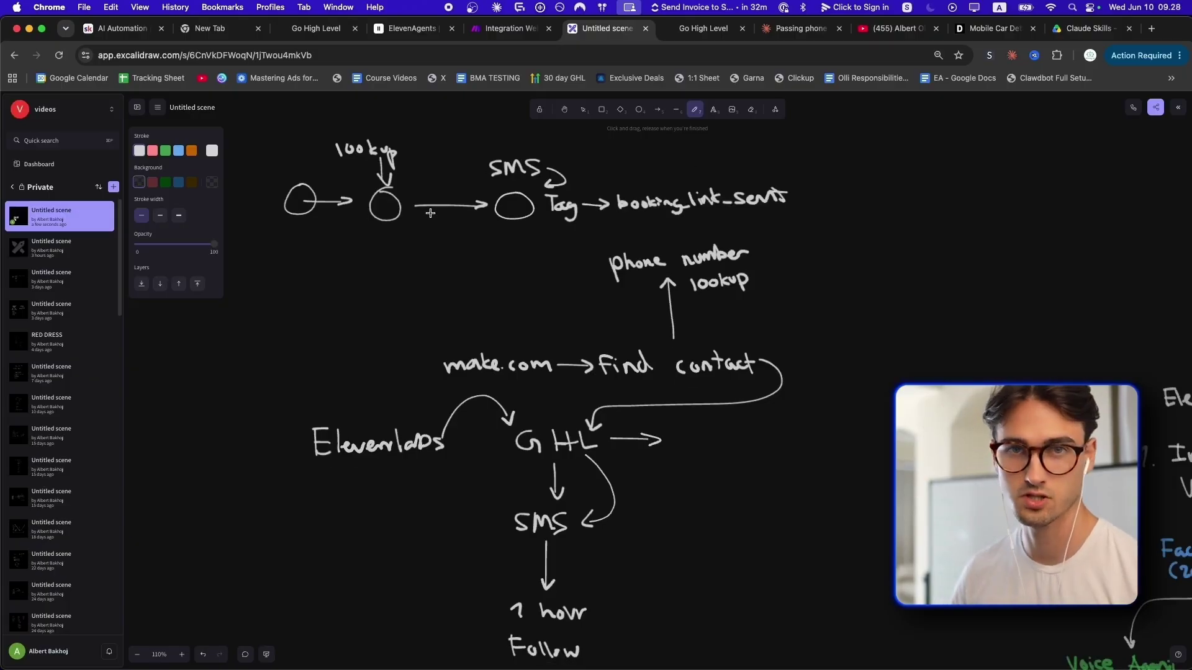
In the Make scenario, add a GoHighLevel Search Contacts module after the custom webhook.
{"action": "left_click", "coordinate": [497, 29]}
{"action": "scroll", "coordinate": [746, 392], "scroll_direction": "down", "scroll_amount": 5}
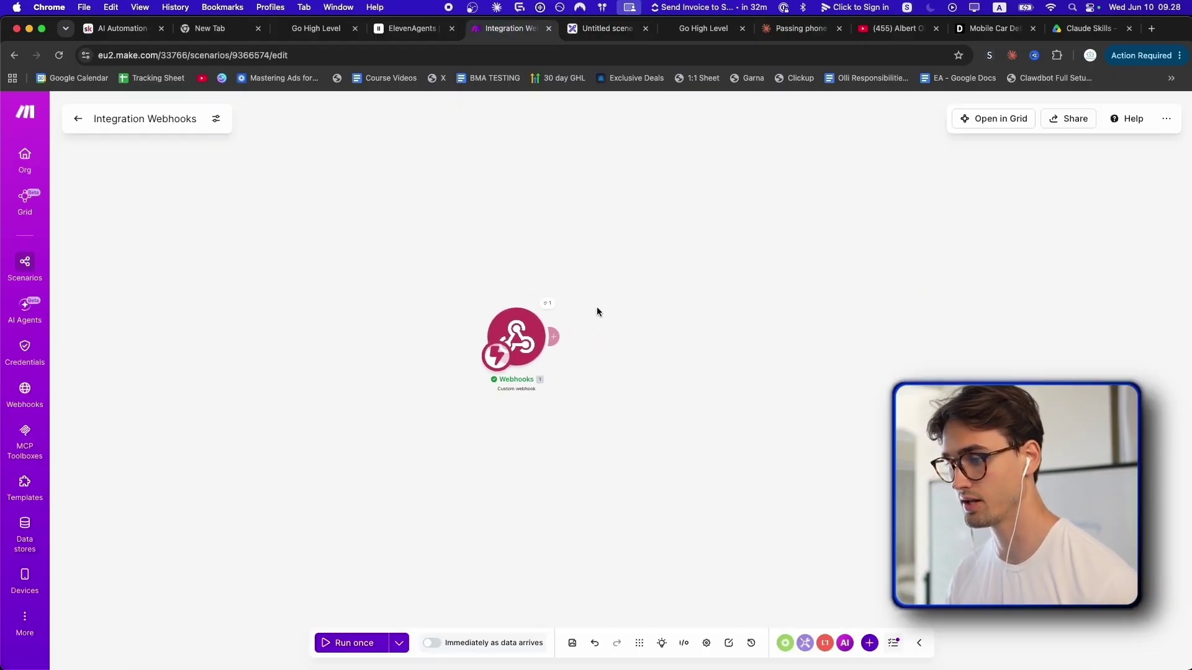
{"action": "scroll", "coordinate": [678, 350], "scroll_direction": "up", "scroll_amount": 5}
{"action": "left_click", "coordinate": [665, 306]}
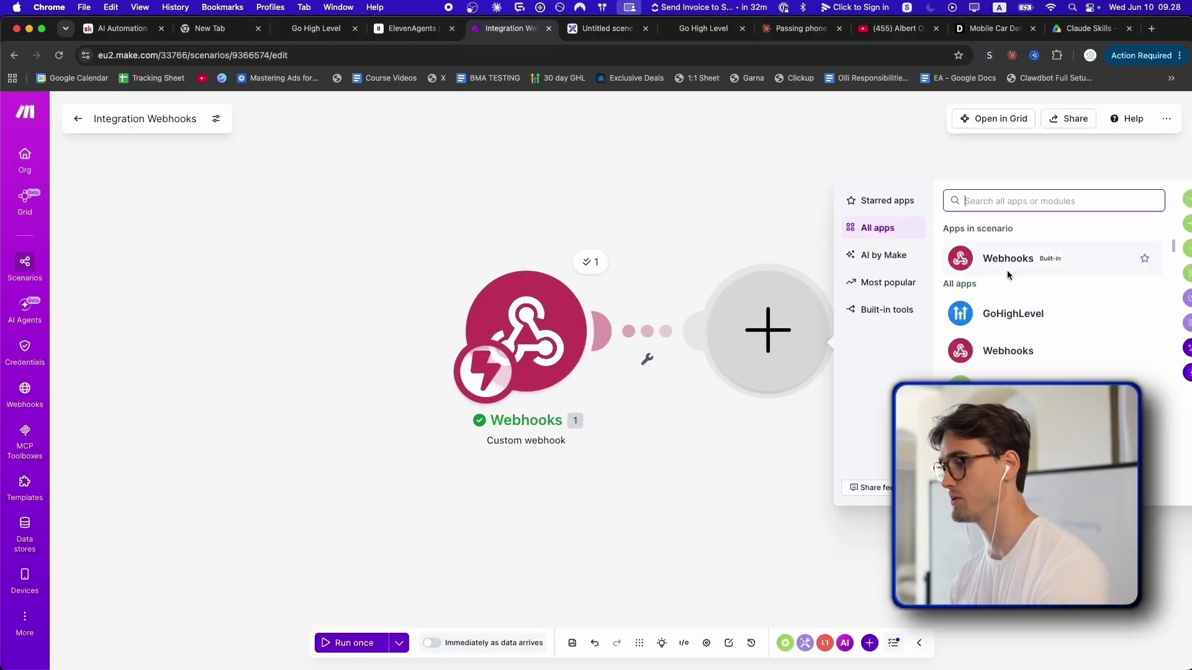
{"action": "left_click", "coordinate": [1016, 316]}
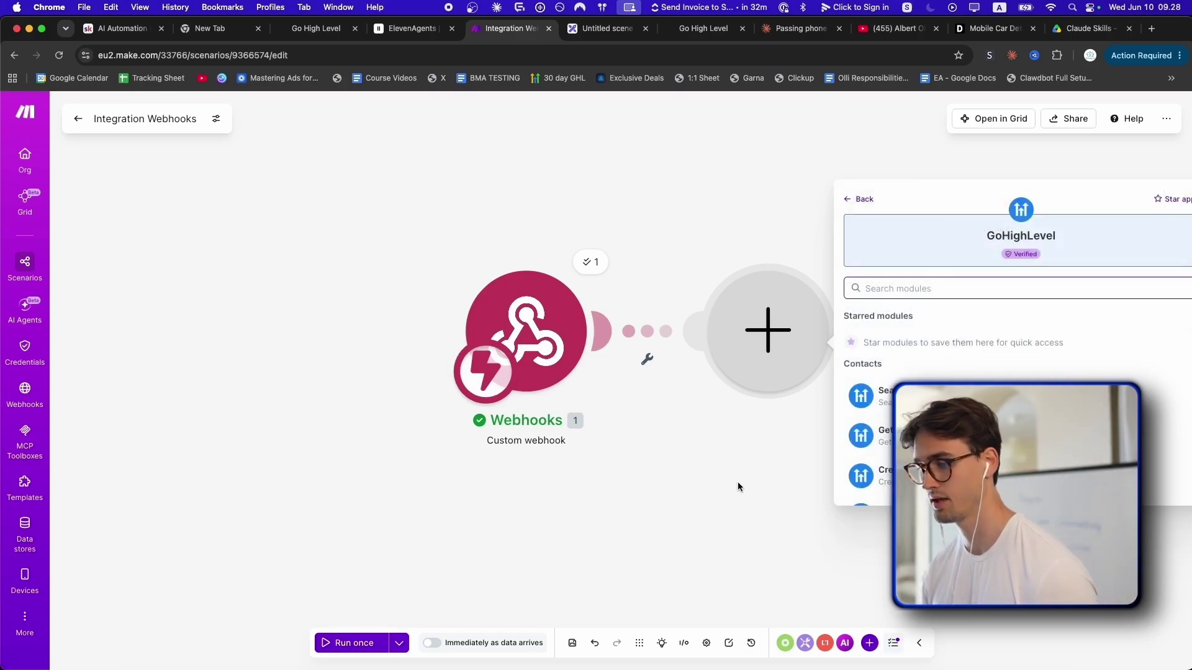
{"action": "scroll", "coordinate": [993, 372], "scroll_direction": "down", "scroll_amount": 2}
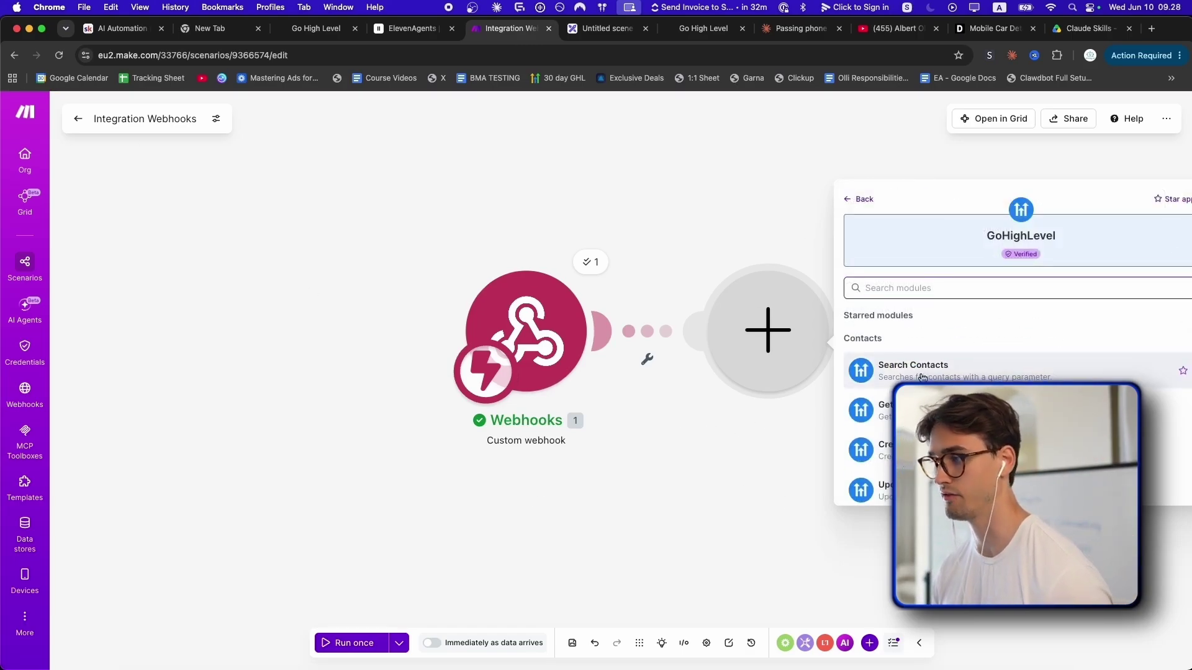
{"action": "scroll", "coordinate": [993, 372], "scroll_direction": "up", "scroll_amount": 2}
{"action": "scroll", "coordinate": [994, 373], "scroll_direction": "down", "scroll_amount": 6}
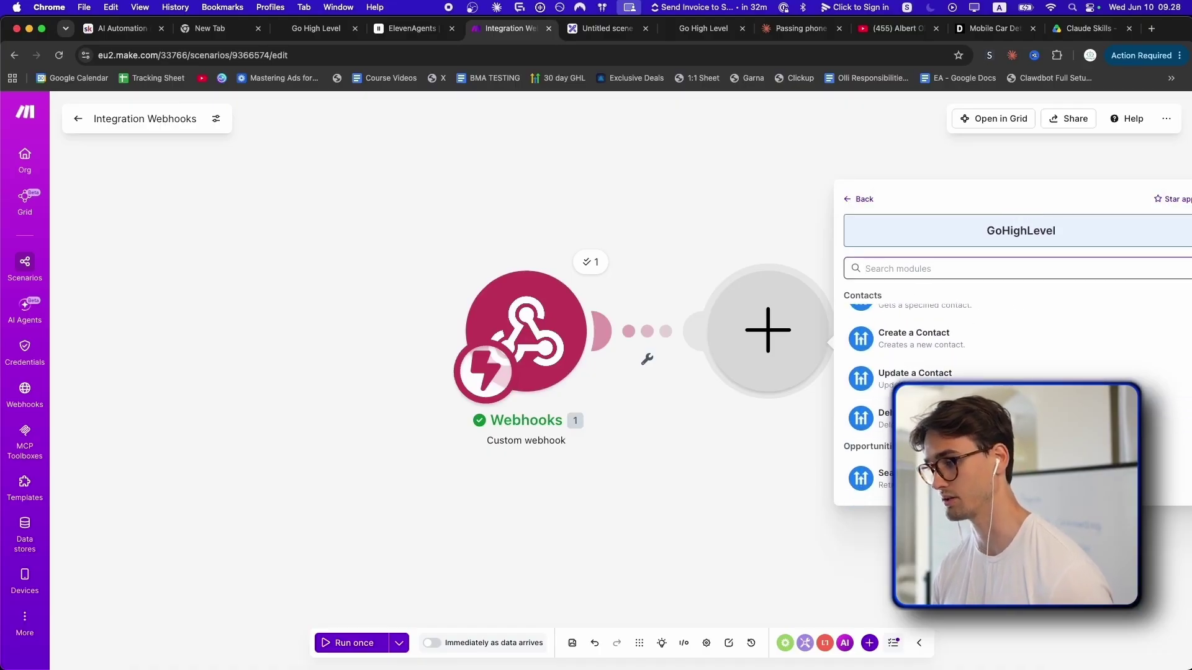
{"action": "scroll", "coordinate": [993, 373], "scroll_direction": "down", "scroll_amount": 2}
{"action": "scroll", "coordinate": [993, 372], "scroll_direction": "up", "scroll_amount": 8}
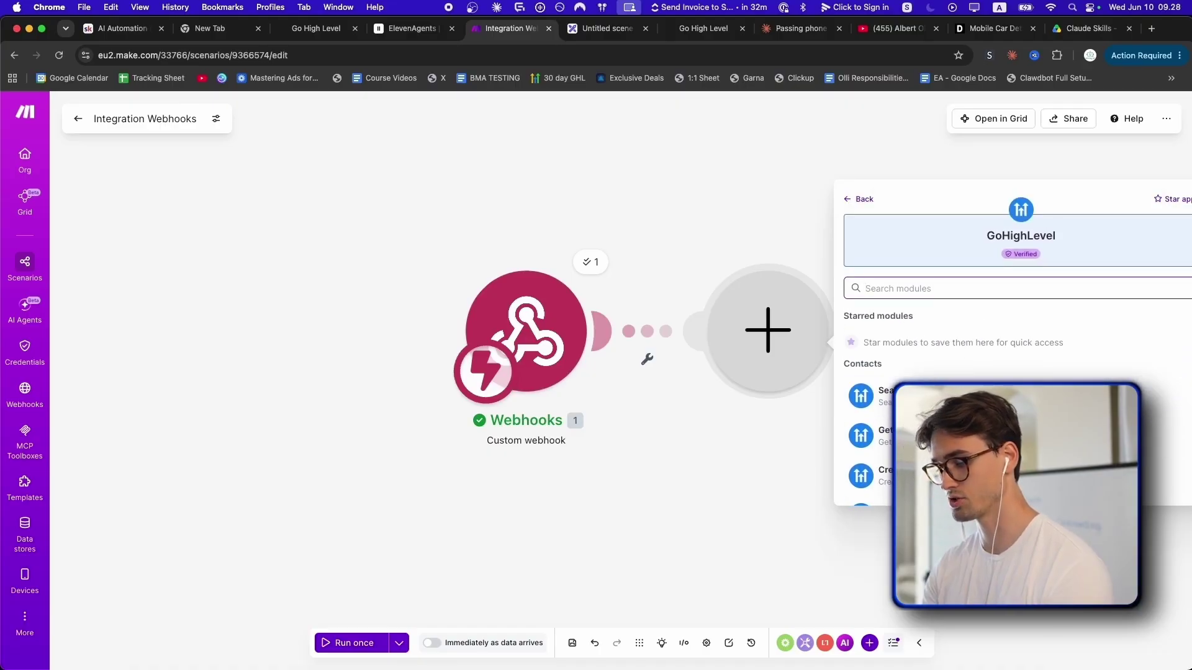
{"action": "type", "text": "Search"}
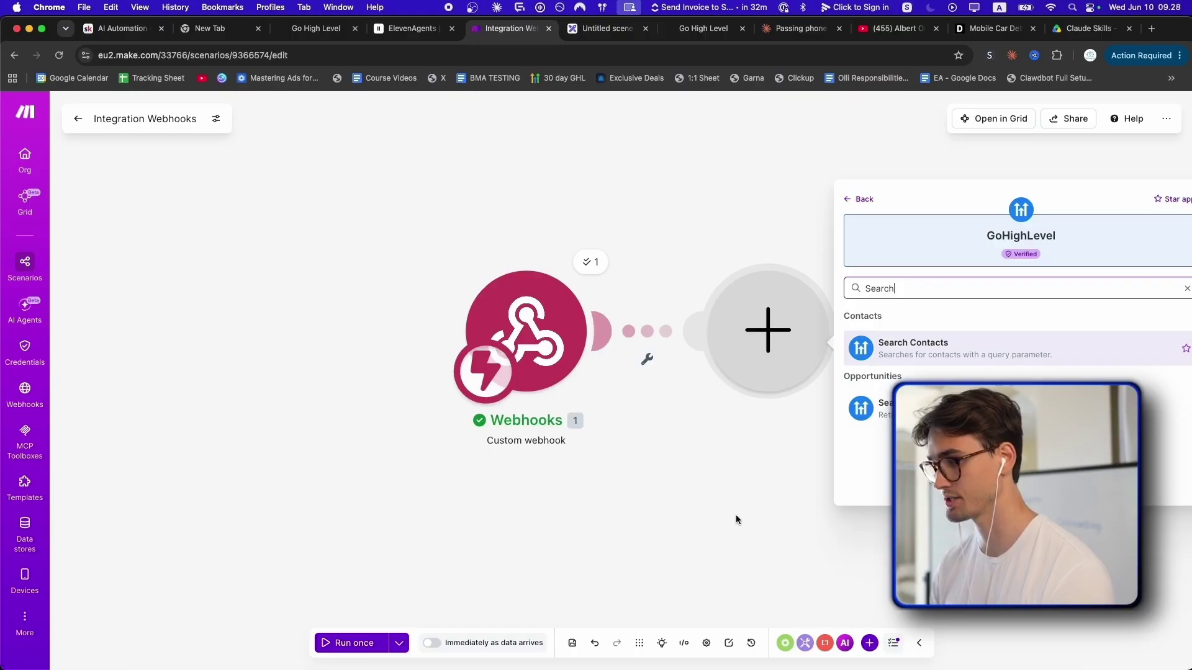
{"action": "key", "text": "Return"}
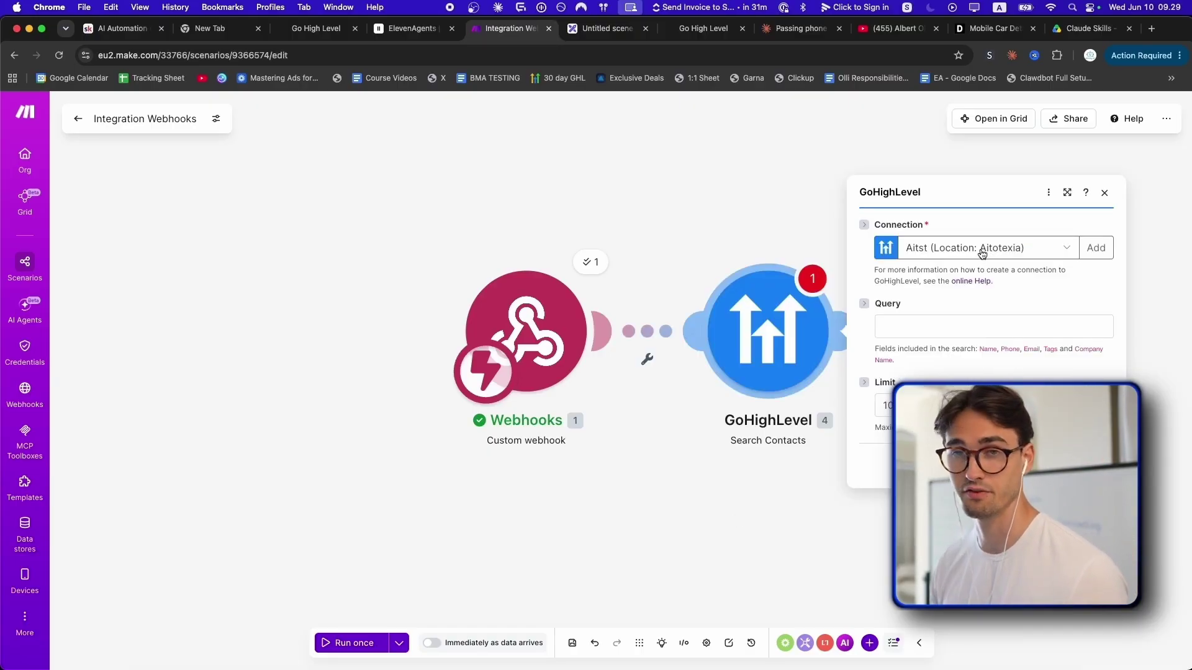
Create a GoHighlevel Location OAuth 2.0 connection named "4xFunded (Designed Detailing)" for the Search Contacts module.
{"action": "left_click", "coordinate": [982, 248]}
{"action": "left_click", "coordinate": [1093, 248]}
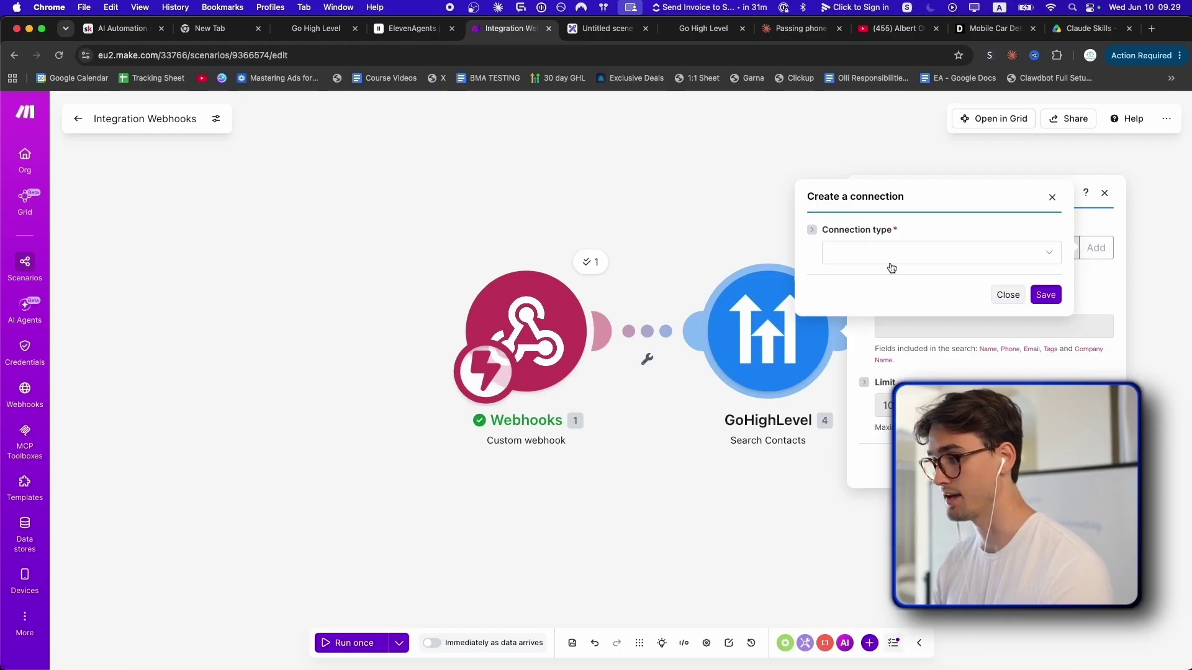
{"action": "left_click", "coordinate": [918, 254]}
{"action": "left_click", "coordinate": [881, 297]}
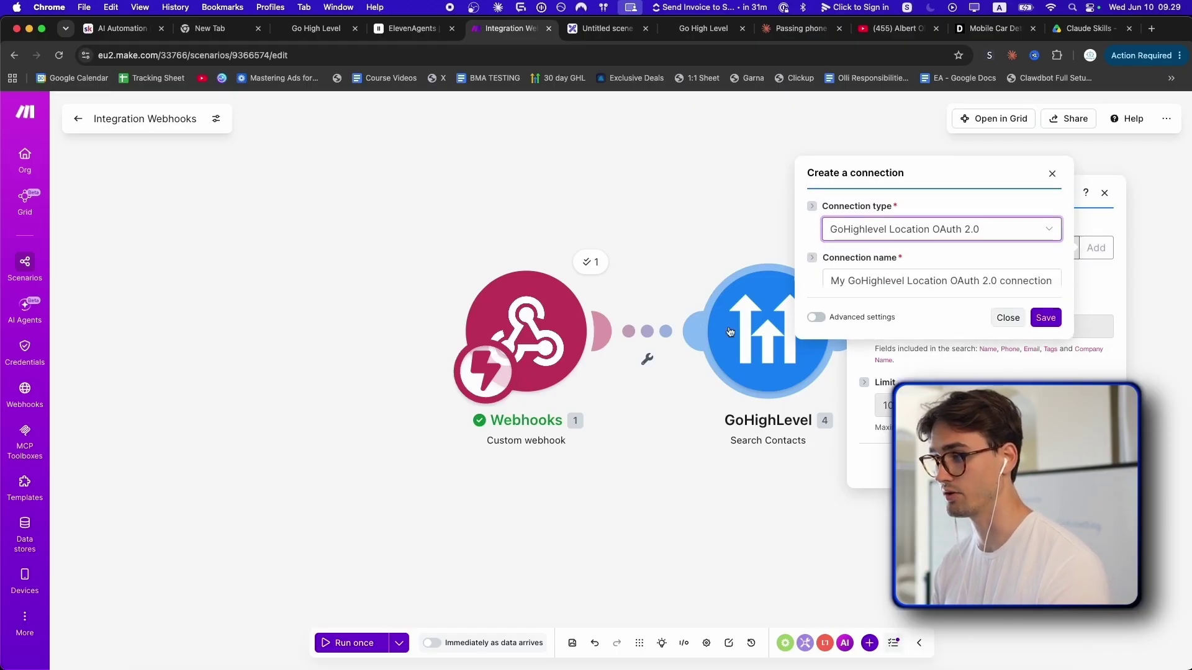
{"action": "left_click", "coordinate": [859, 277]}
{"action": "key", "text": "super+a"}
{"action": "key", "text": "BackSpace"}
{"action": "type", "text": "4xFunded (Designed Detailing)"}
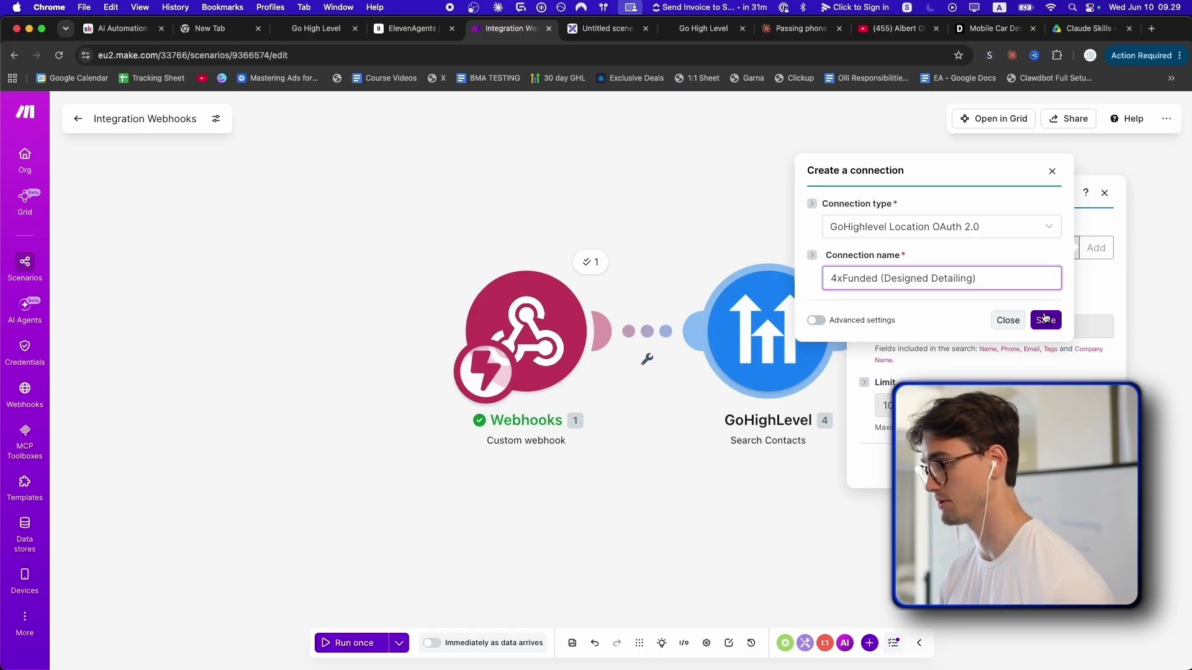
{"action": "left_click", "coordinate": [1045, 319]}
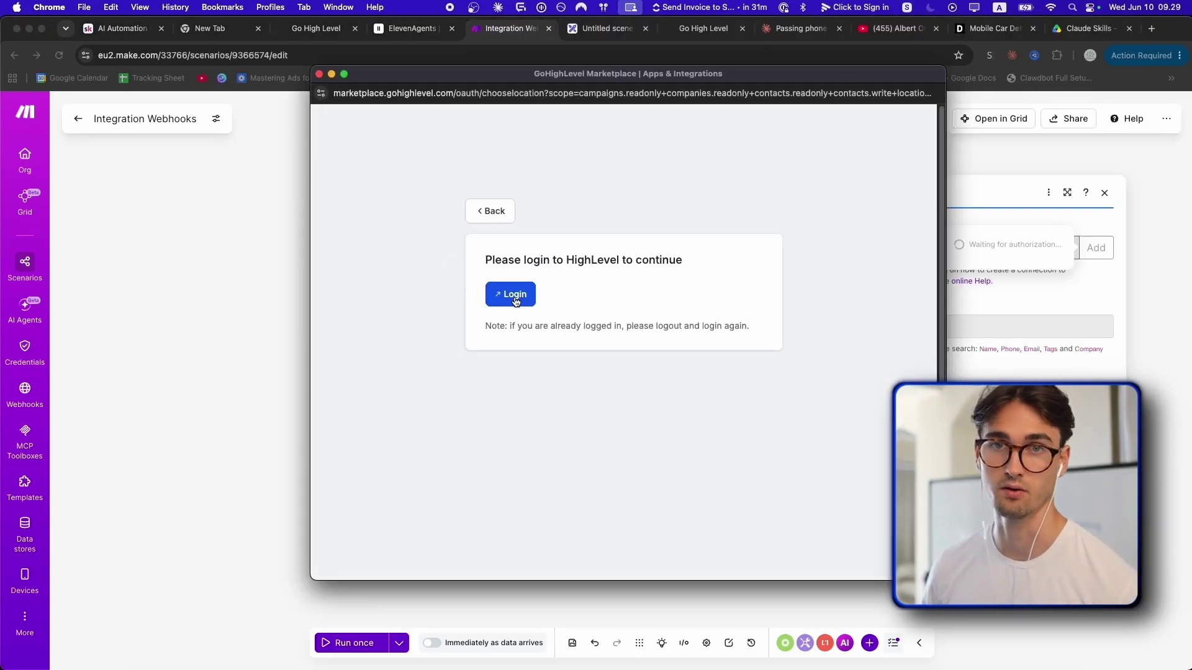
Log in to HighLevel and authorize Make's requested access for the 4xFunded account.
{"action": "left_click", "coordinate": [517, 297]}
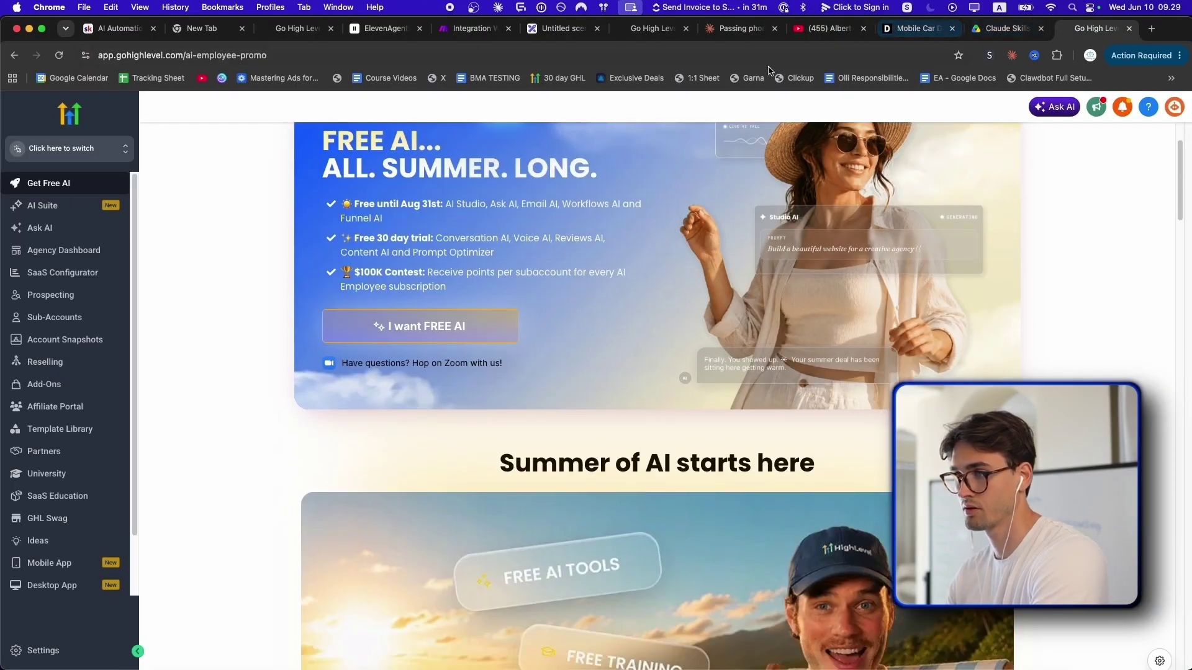
{"action": "left_click", "coordinate": [470, 29]}
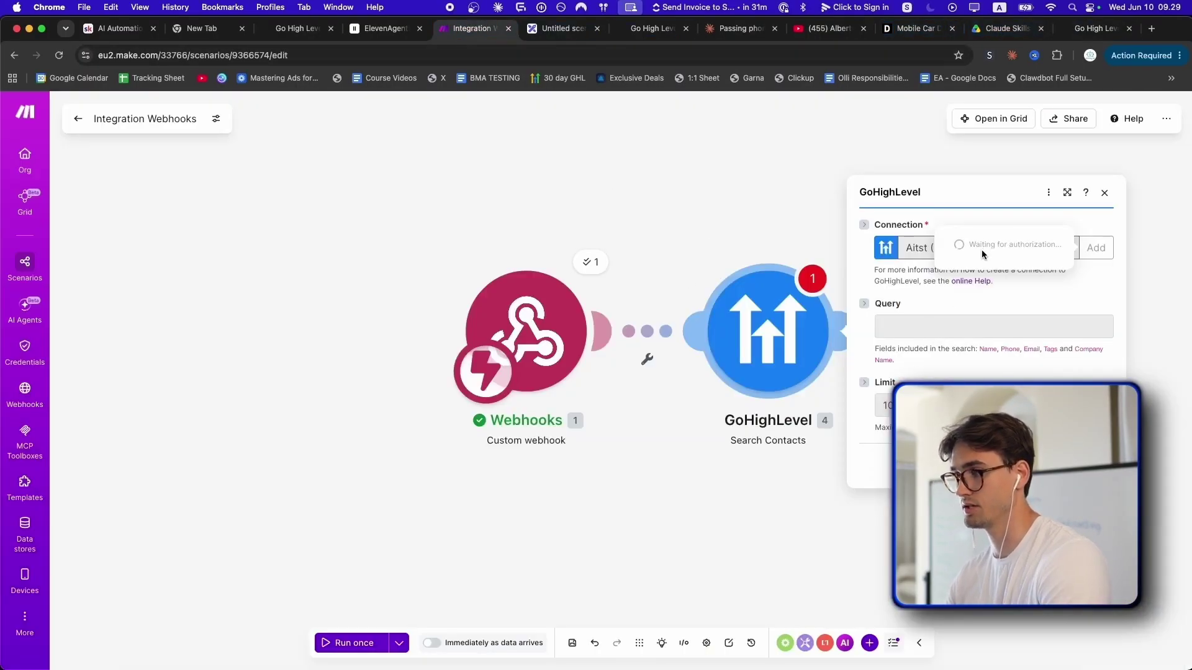
{"action": "key", "text": "ctrl+Up"}
{"action": "left_click", "coordinate": [414, 415]}
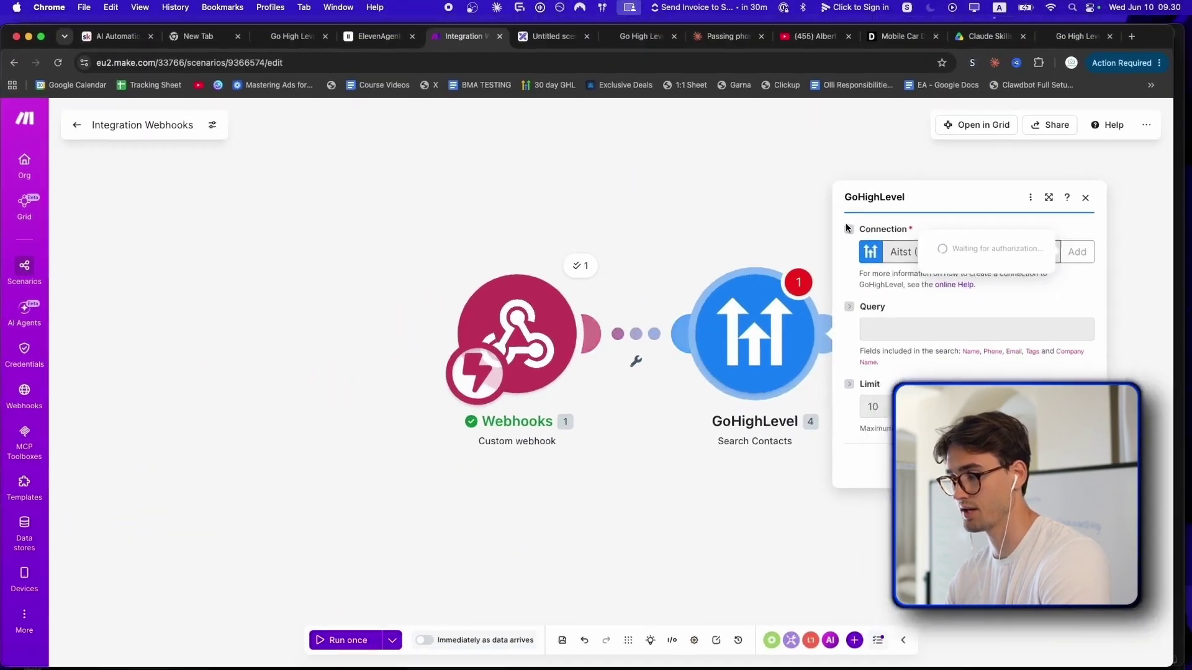
{"action": "key", "text": "ctrl+Up"}
{"action": "left_click", "coordinate": [670, 306]}
{"action": "scroll", "coordinate": [674, 298], "scroll_direction": "down", "scroll_amount": 10}
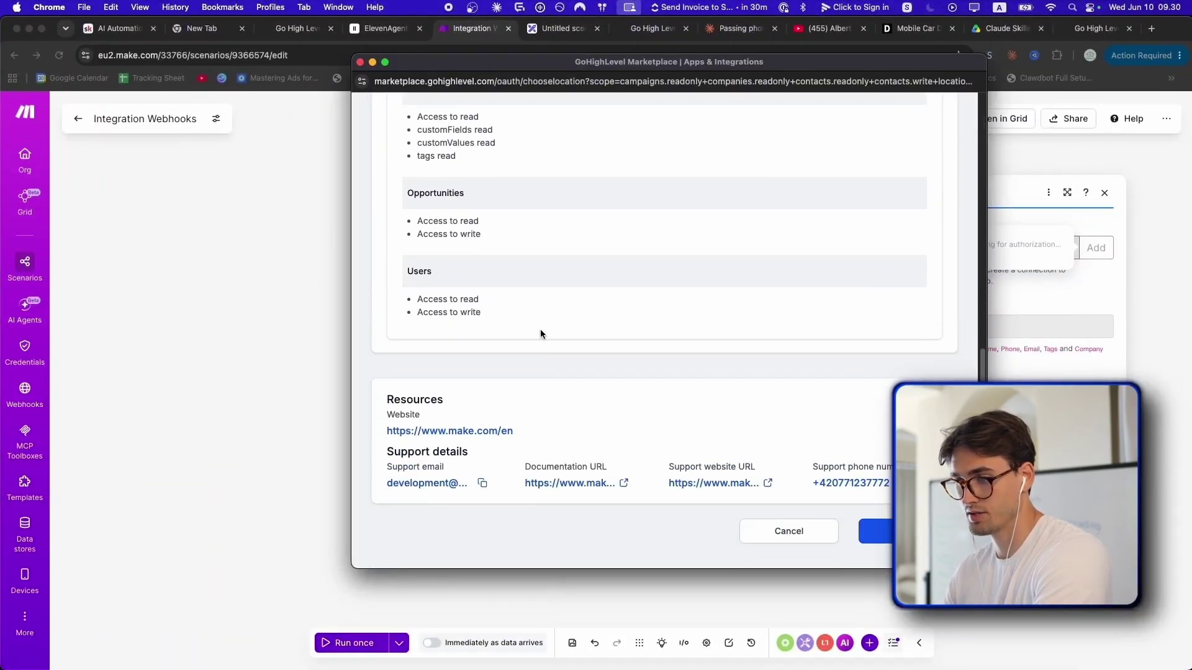
{"action": "left_click", "coordinate": [872, 527]}
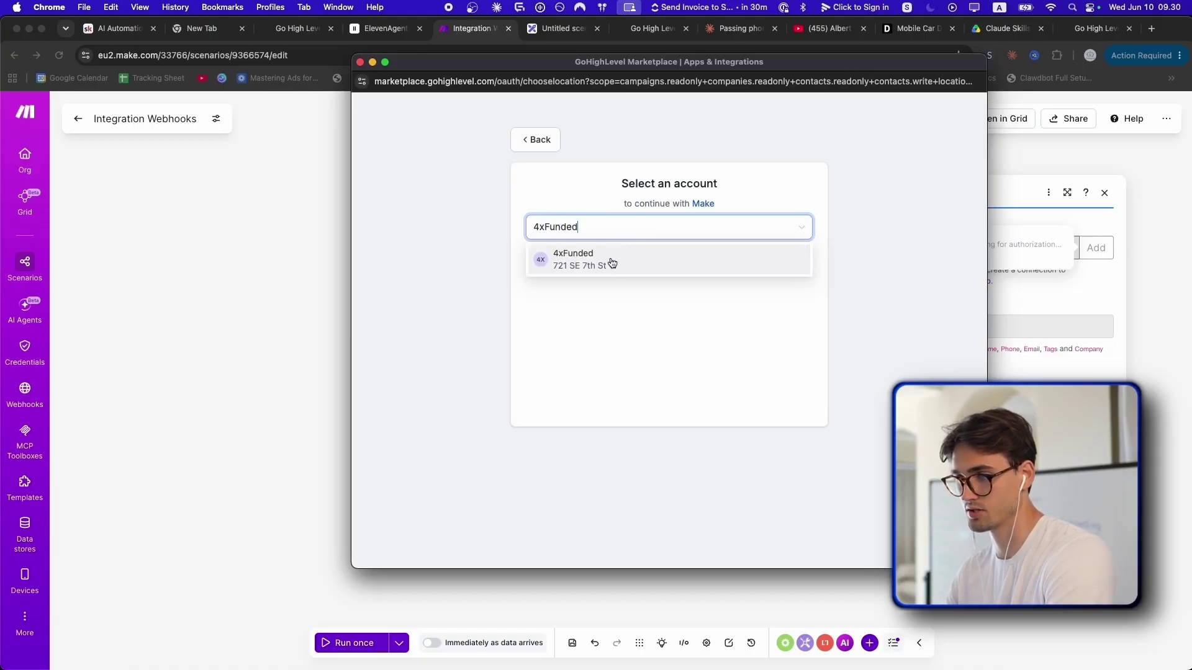
{"action": "left_click", "coordinate": [596, 264]}
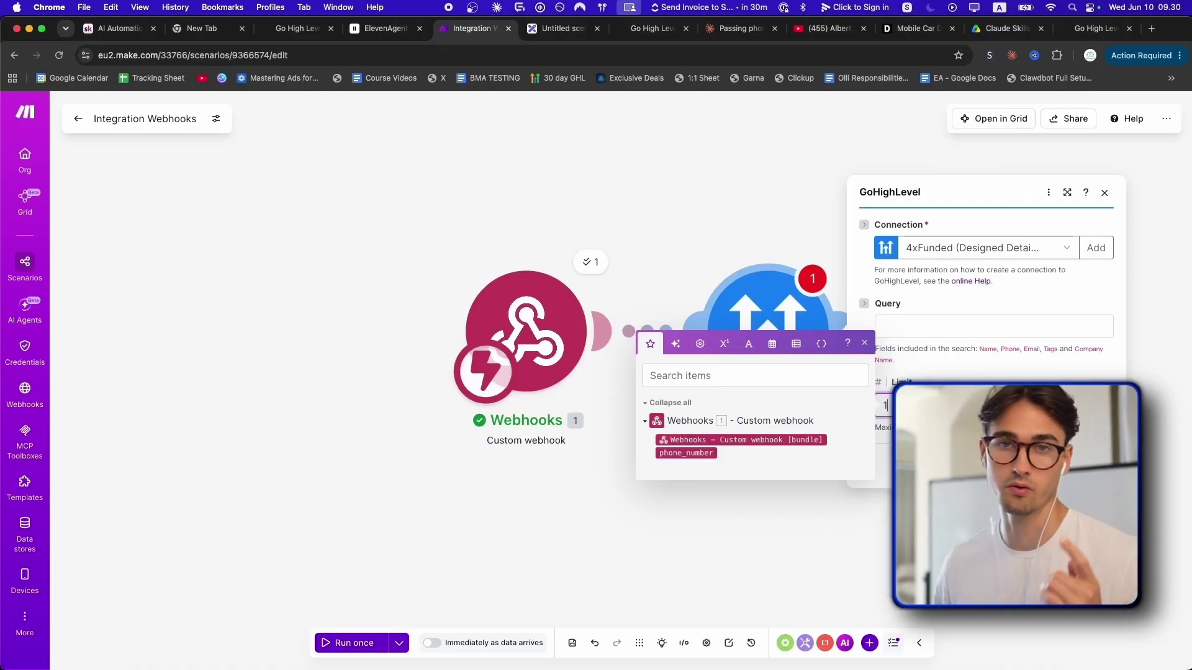
Map the webhook's phone_number into the Search Contacts query with a limit of 1, and save the module.
{"action": "left_click", "coordinate": [924, 338]}
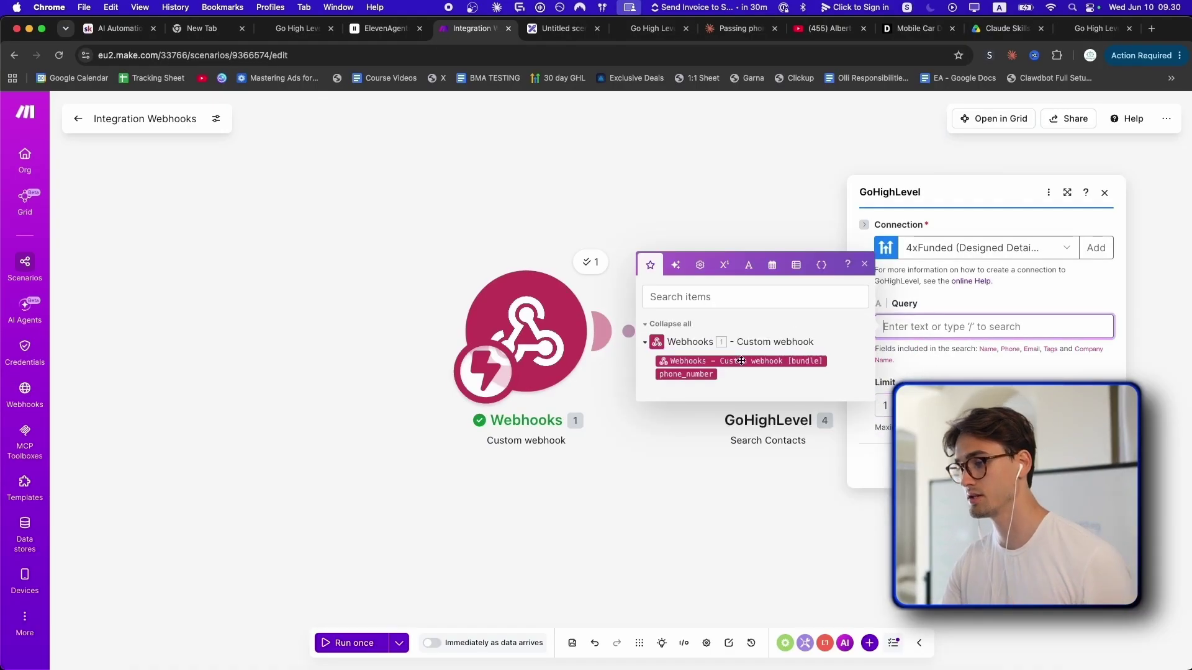
{"action": "left_click_drag", "start_coordinate": [686, 374], "coordinate": [894, 329]}
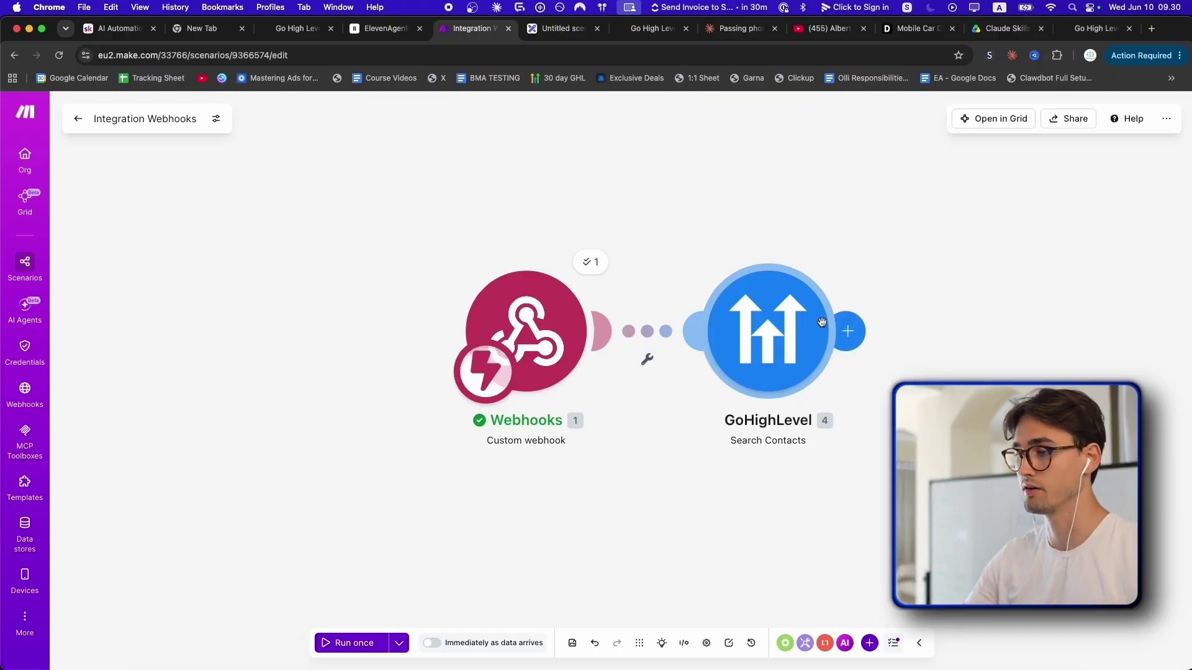
Add a GoHighLevel Update a Contact module after Search Contacts.
{"action": "left_click", "coordinate": [845, 331]}
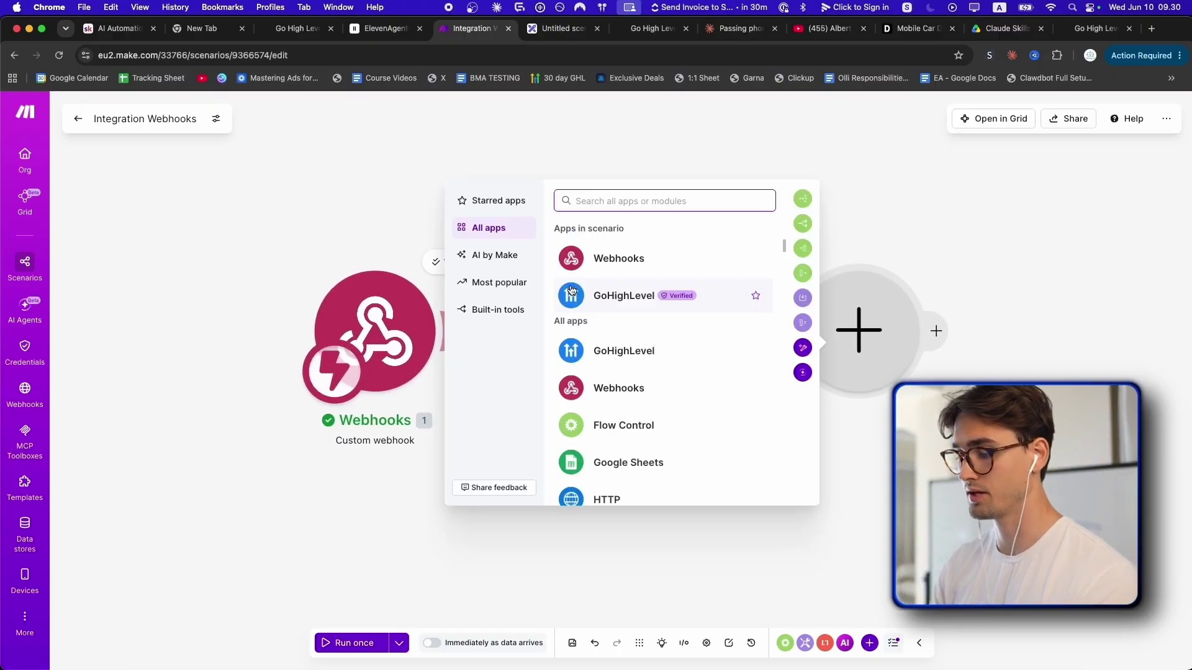
{"action": "type", "text": "webh"}
{"action": "key", "text": "BackSpace"}
{"action": "key", "text": "BackSpace"}
{"action": "key", "text": "BackSpace"}
{"action": "key", "text": "BackSpace"}
{"action": "left_click", "coordinate": [591, 300]}
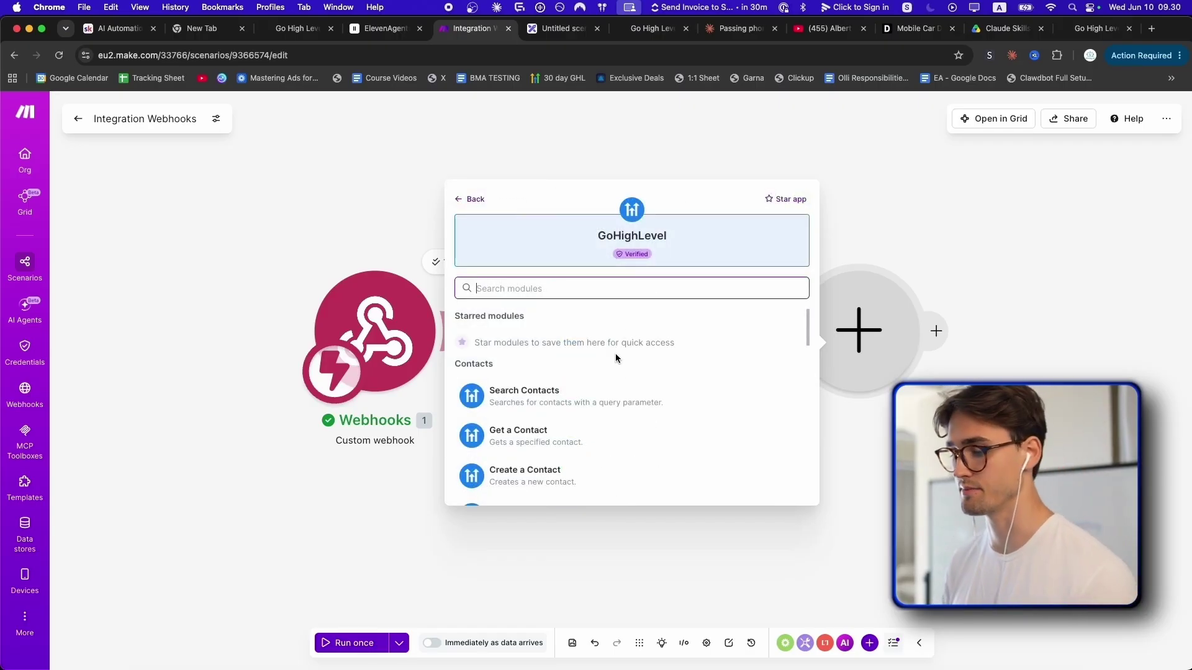
{"action": "type", "text": "update"}
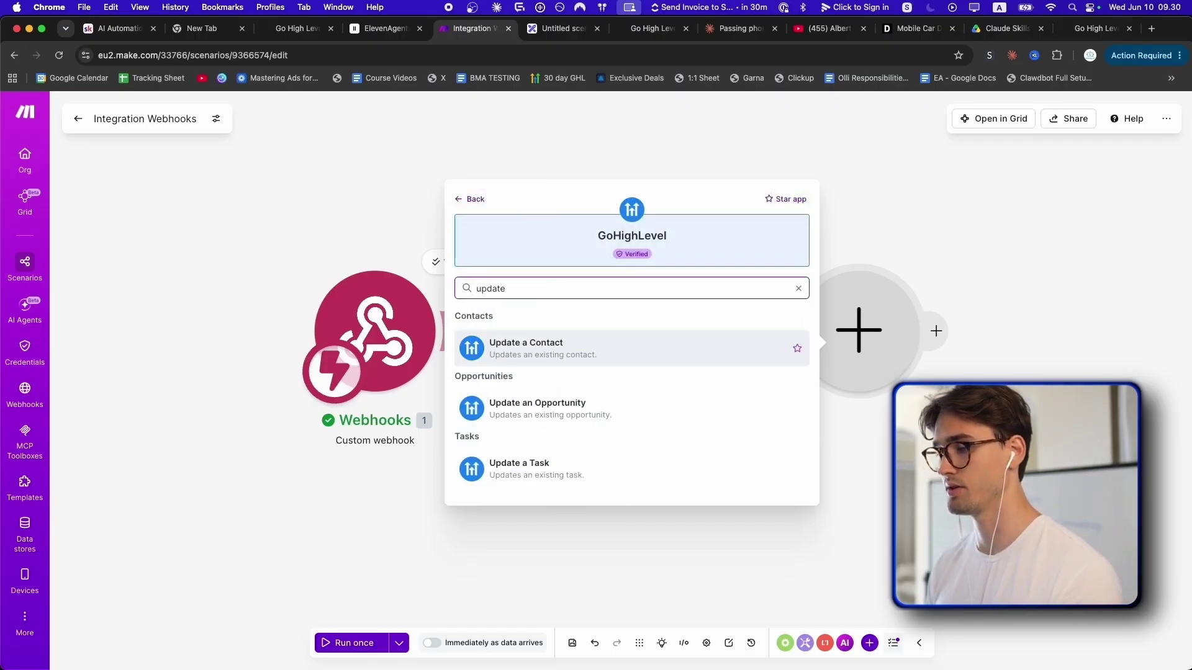
{"action": "left_click", "coordinate": [556, 354]}
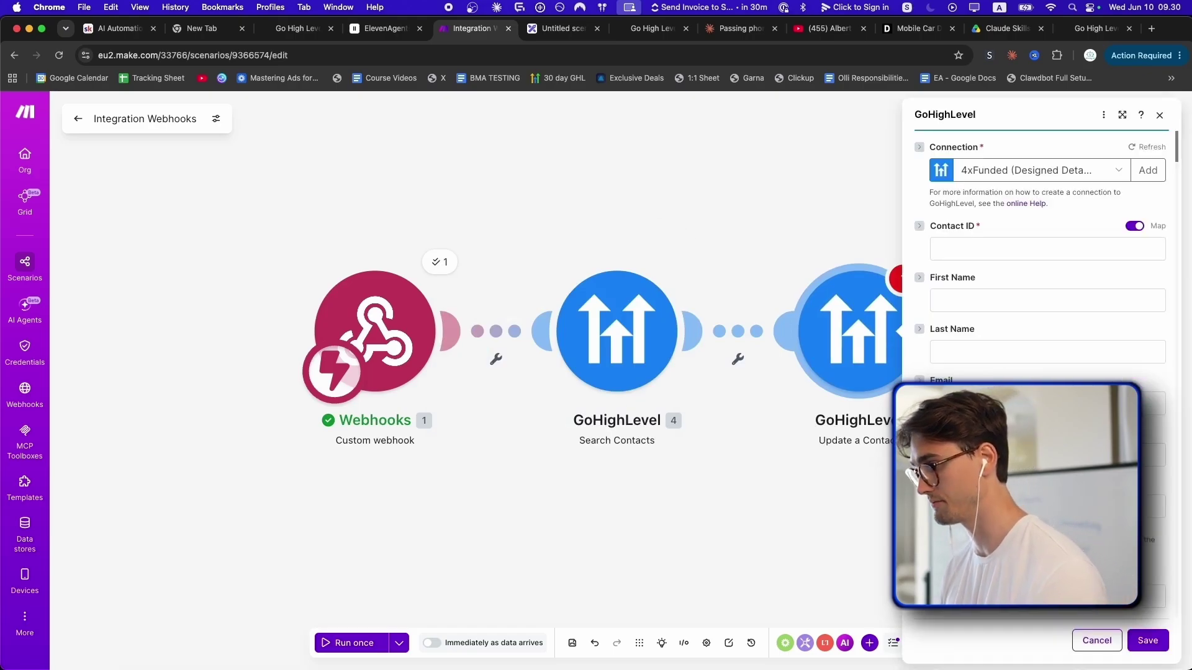
Map the Contact ID from Search Contacts into the Update a Contact module, then save the module and the scenario.
{"action": "left_click", "coordinate": [1011, 246]}
{"action": "scroll", "coordinate": [863, 346], "scroll_direction": "down", "scroll_amount": 1}
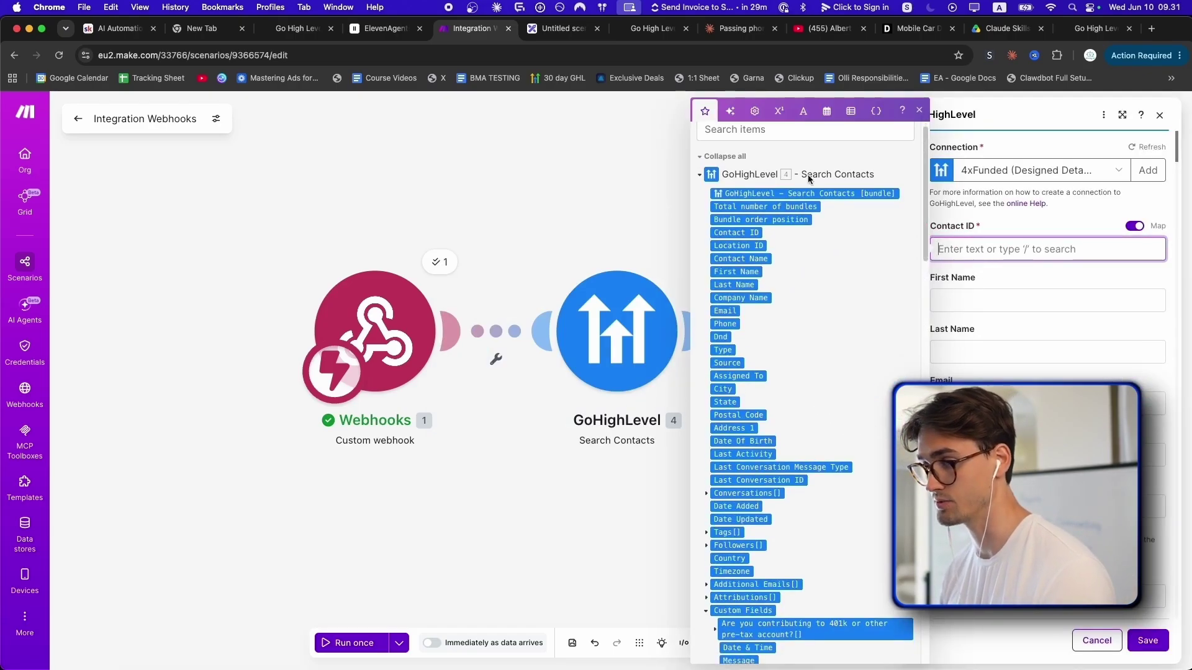
{"action": "left_click", "coordinate": [736, 233]}
{"action": "scroll", "coordinate": [992, 303], "scroll_direction": "down", "scroll_amount": 1}
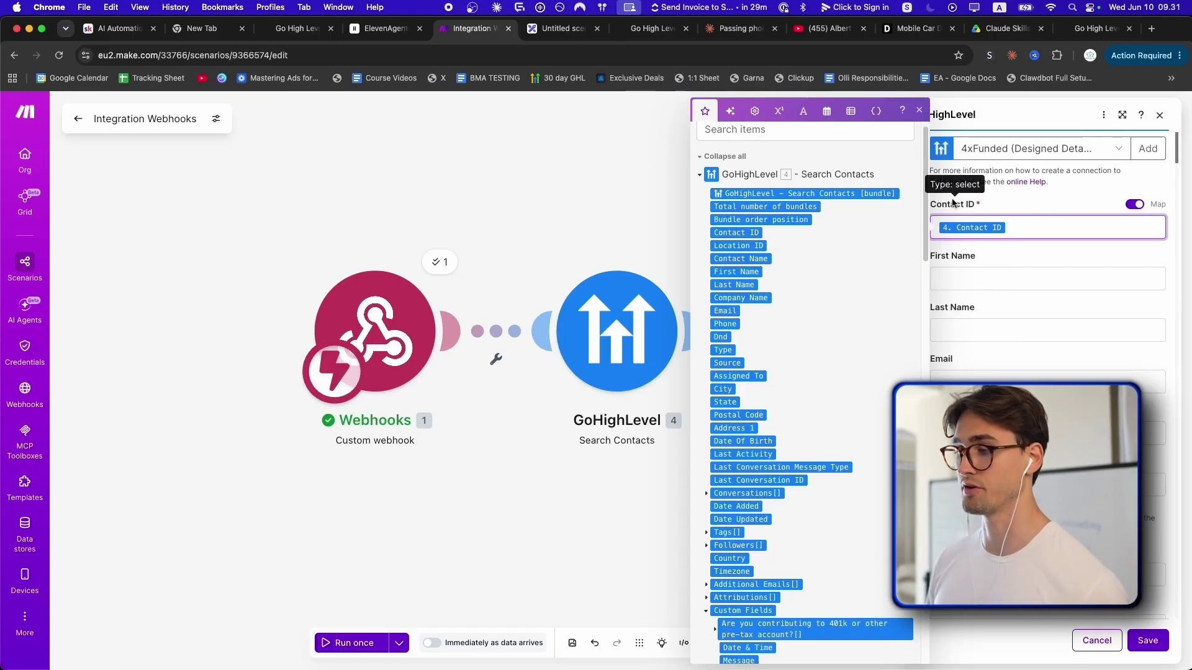
{"action": "scroll", "coordinate": [1089, 335], "scroll_direction": "down", "scroll_amount": 10}
{"action": "scroll", "coordinate": [1083, 336], "scroll_direction": "down", "scroll_amount": 15}
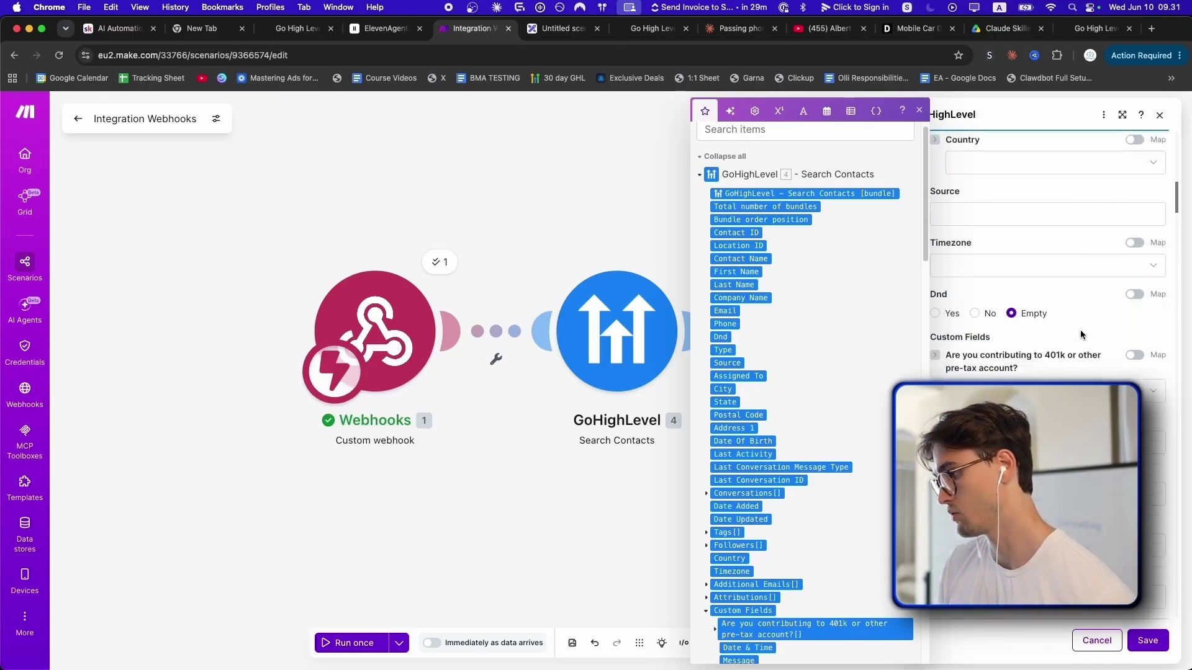
{"action": "scroll", "coordinate": [1097, 335], "scroll_direction": "down", "scroll_amount": 8}
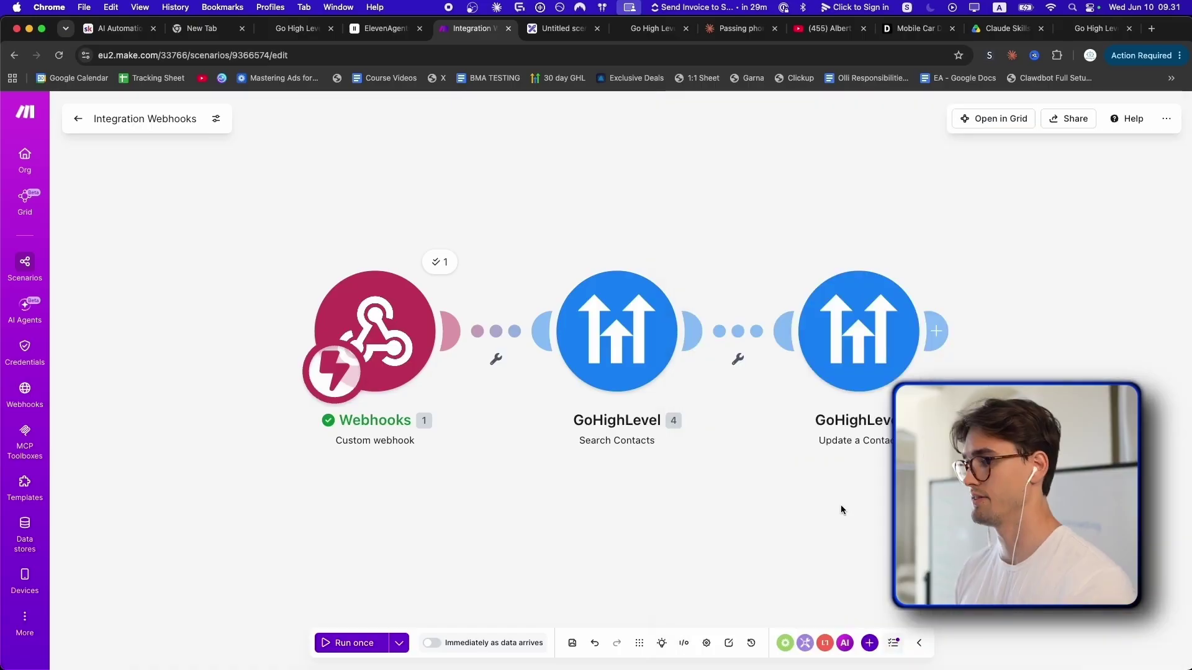
{"action": "key", "text": "super+s"}
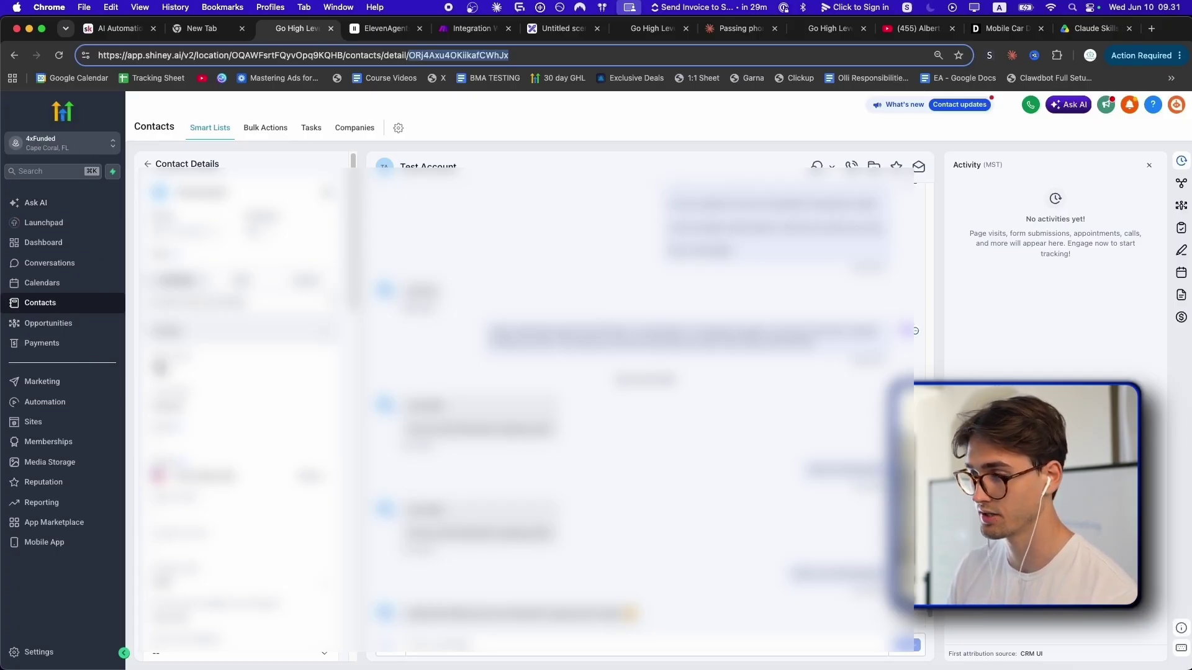
On the test contact in Go High Level, create the tag "booking_link_sent" and copy its name.
{"action": "scroll", "coordinate": [274, 389], "scroll_direction": "down", "scroll_amount": 14}
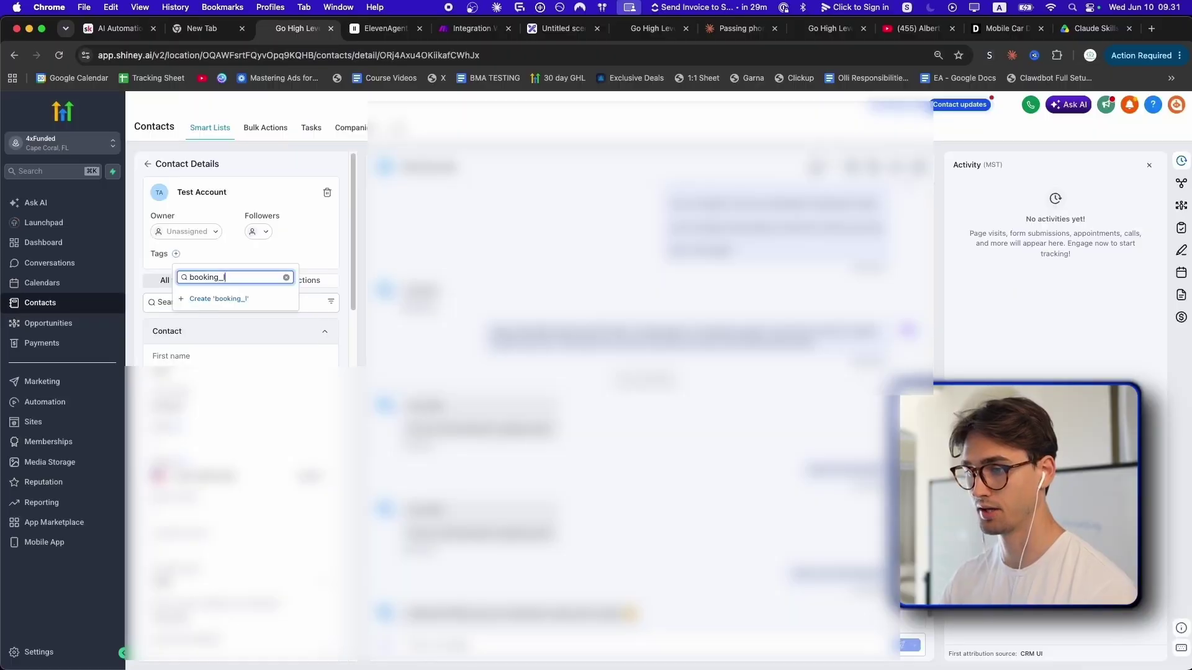
{"action": "type", "text": "link_sent"}
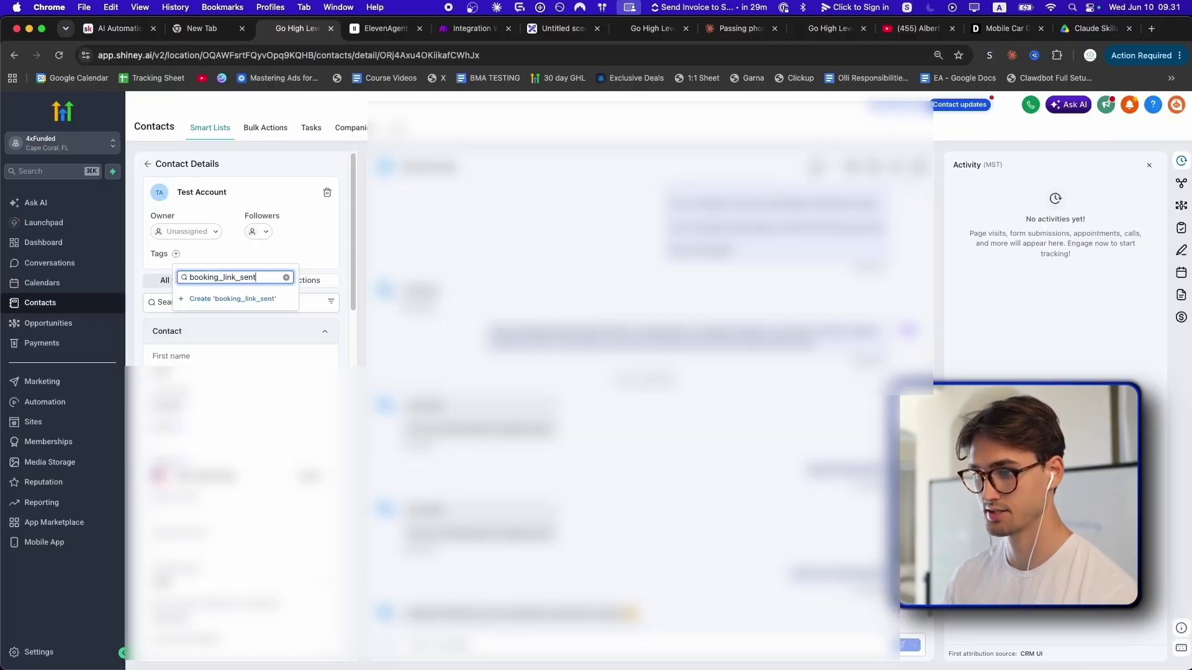
{"action": "key", "text": "super+a"}
{"action": "key", "text": "super+c"}
{"action": "key", "text": "super+c"}
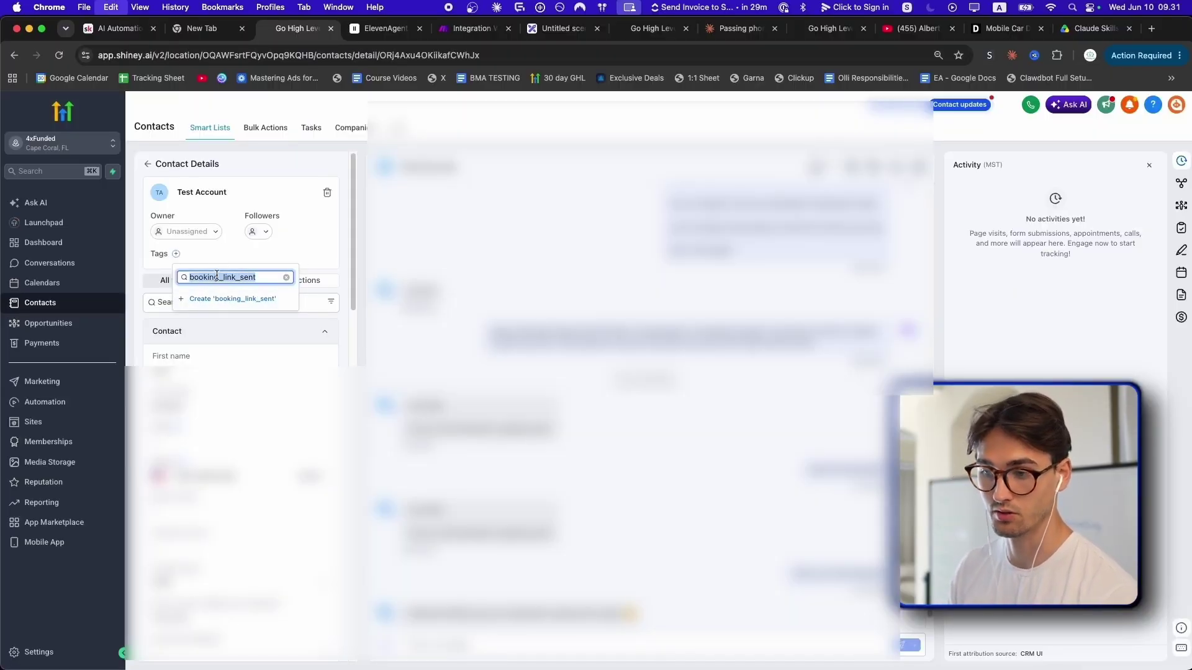
{"action": "left_click", "coordinate": [220, 299]}
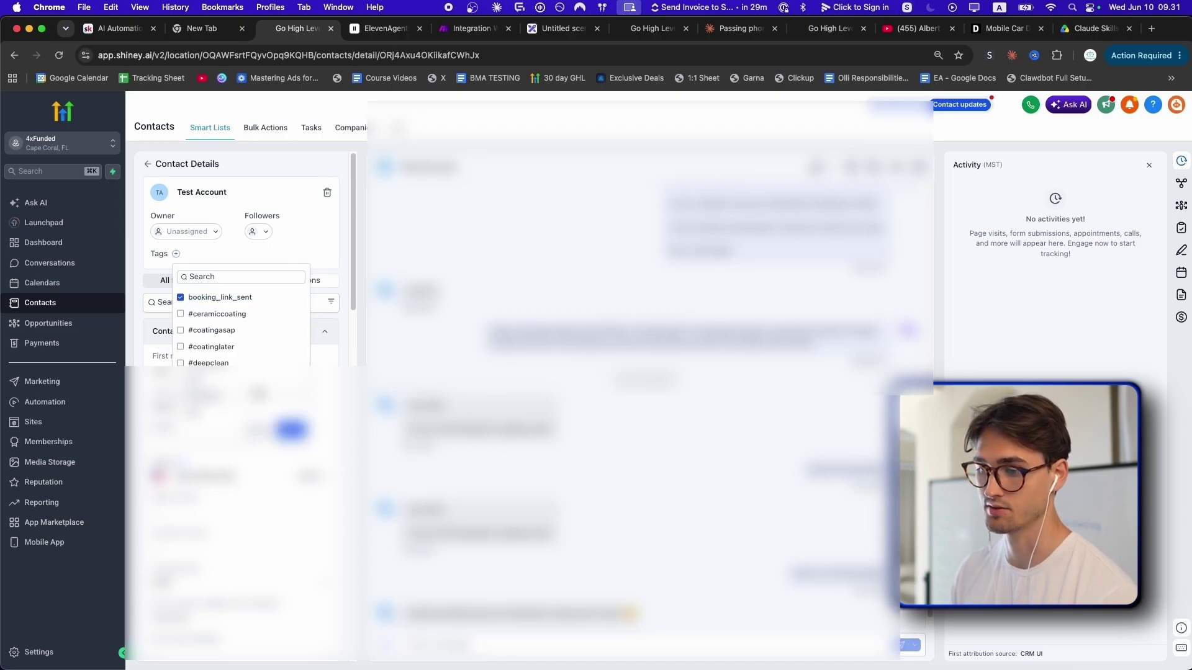
In the Make scenario, find the Tags field of the Update a Contact module, then save the module and the scenario.
{"action": "key", "text": "super+5"}
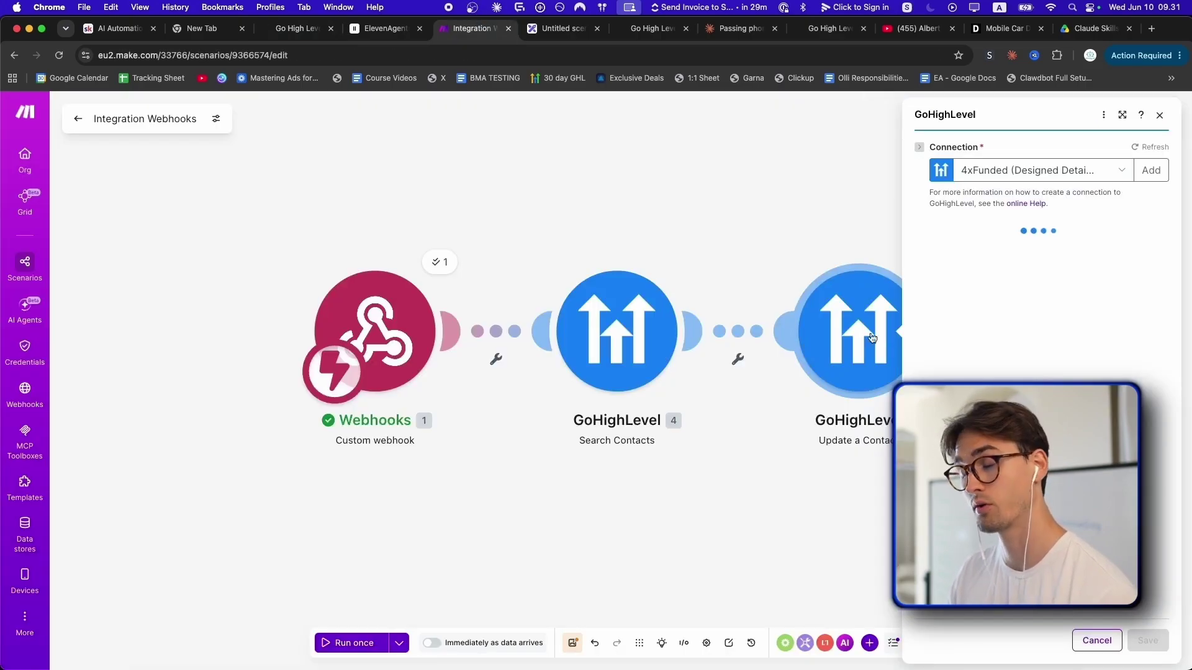
{"action": "scroll", "coordinate": [1117, 375], "scroll_direction": "down", "scroll_amount": 20}
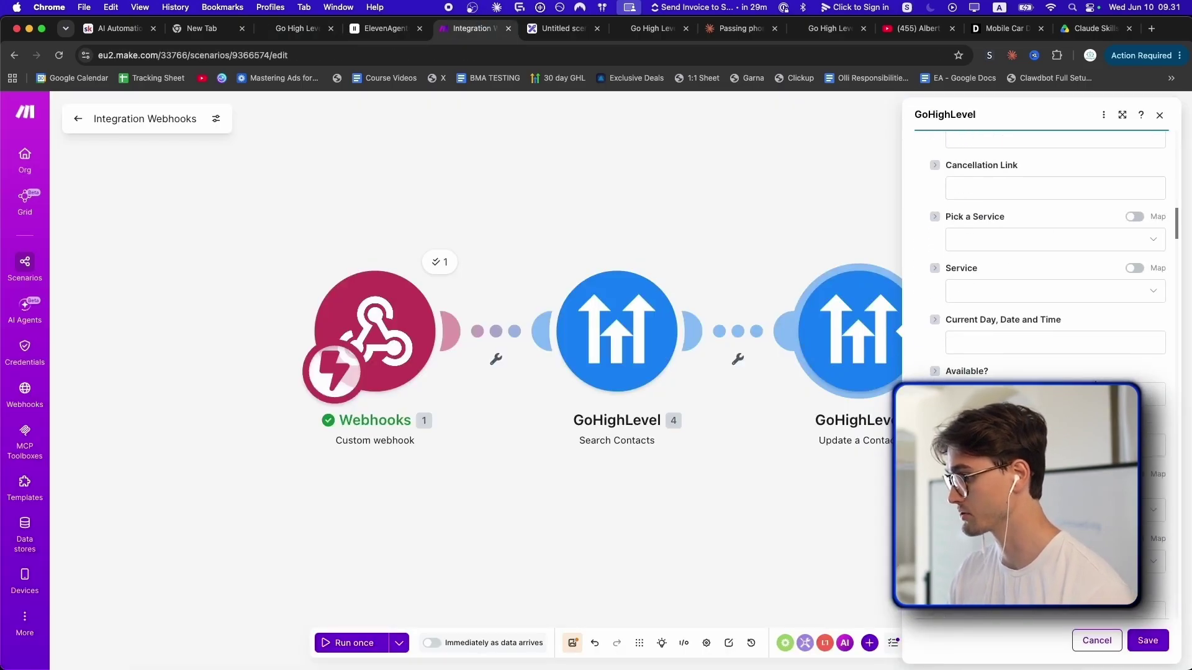
{"action": "scroll", "coordinate": [1118, 375], "scroll_direction": "down", "scroll_amount": 2}
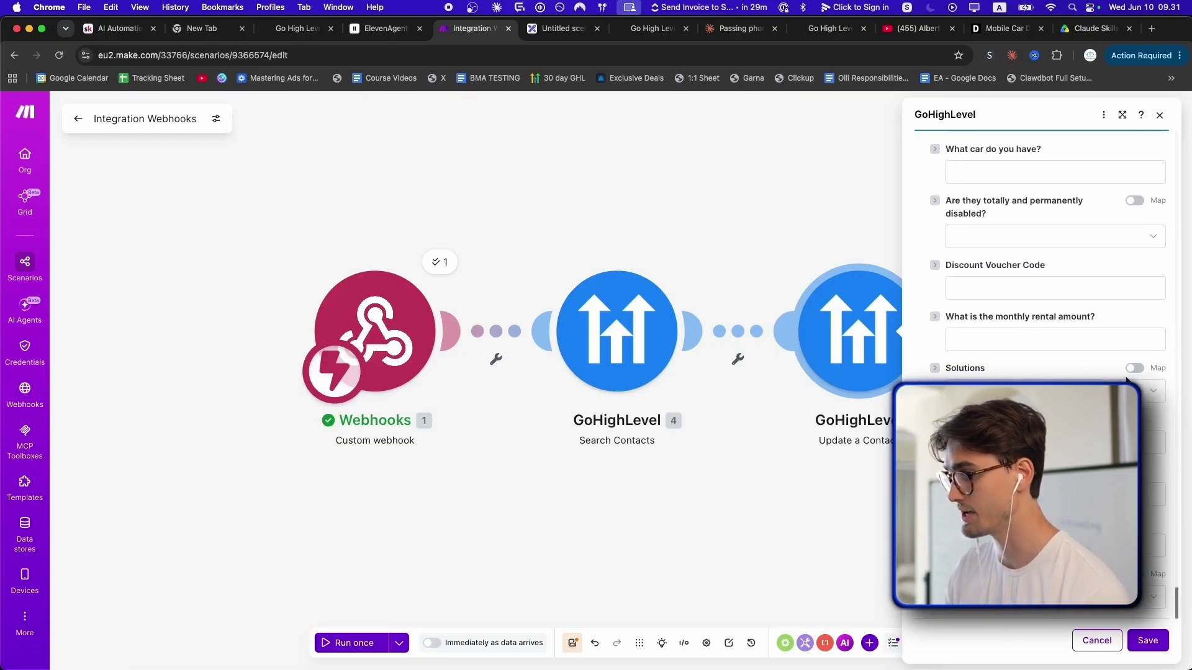
{"action": "key", "text": "super+f"}
{"action": "type", "text": "tags"}
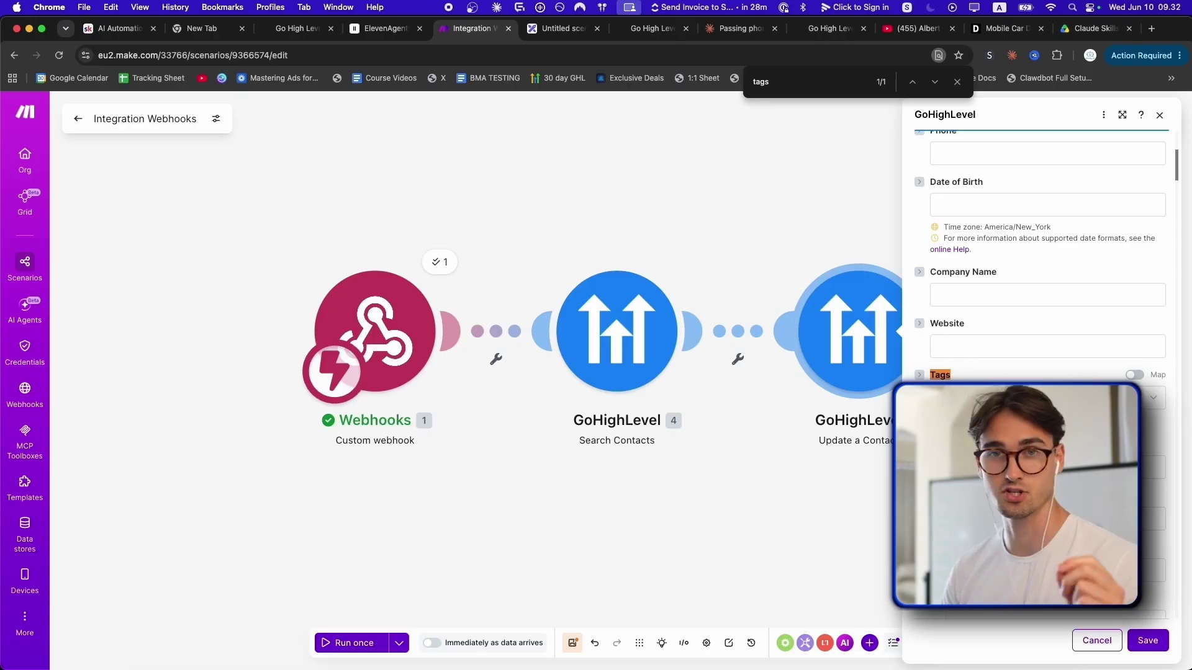
{"action": "left_click", "coordinate": [1148, 641]}
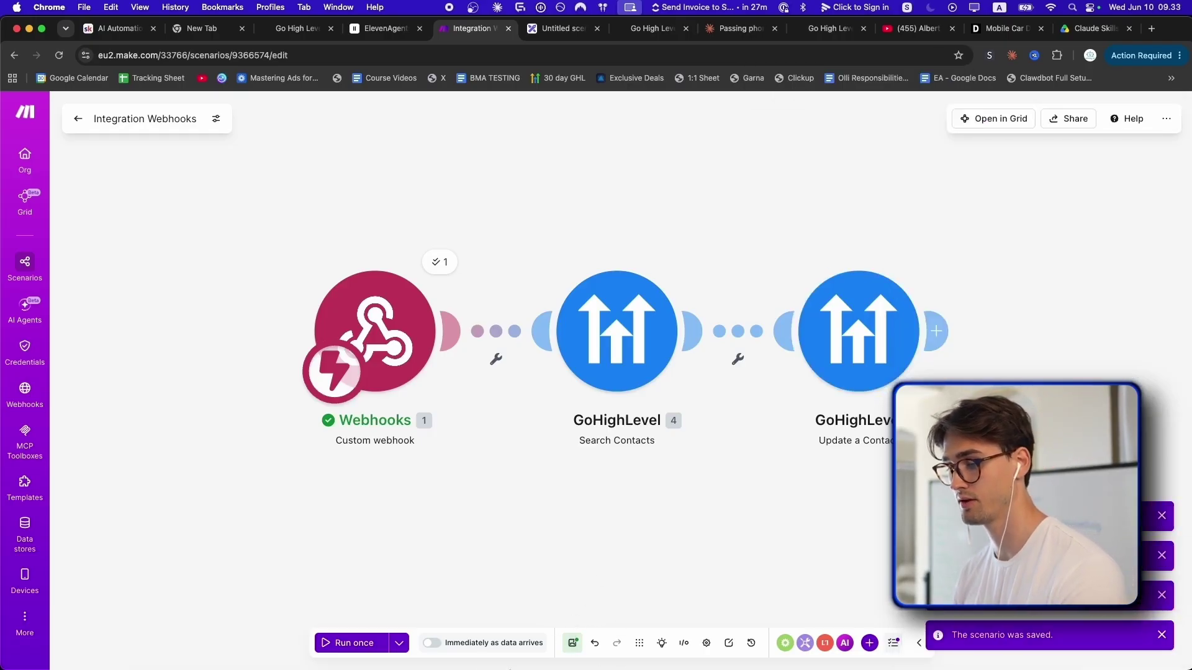
Schedule the scenario to run immediately as data arrives with at most 100 runs per minute, and open Go High Level's automation workflows.
{"action": "left_click", "coordinate": [432, 643]}
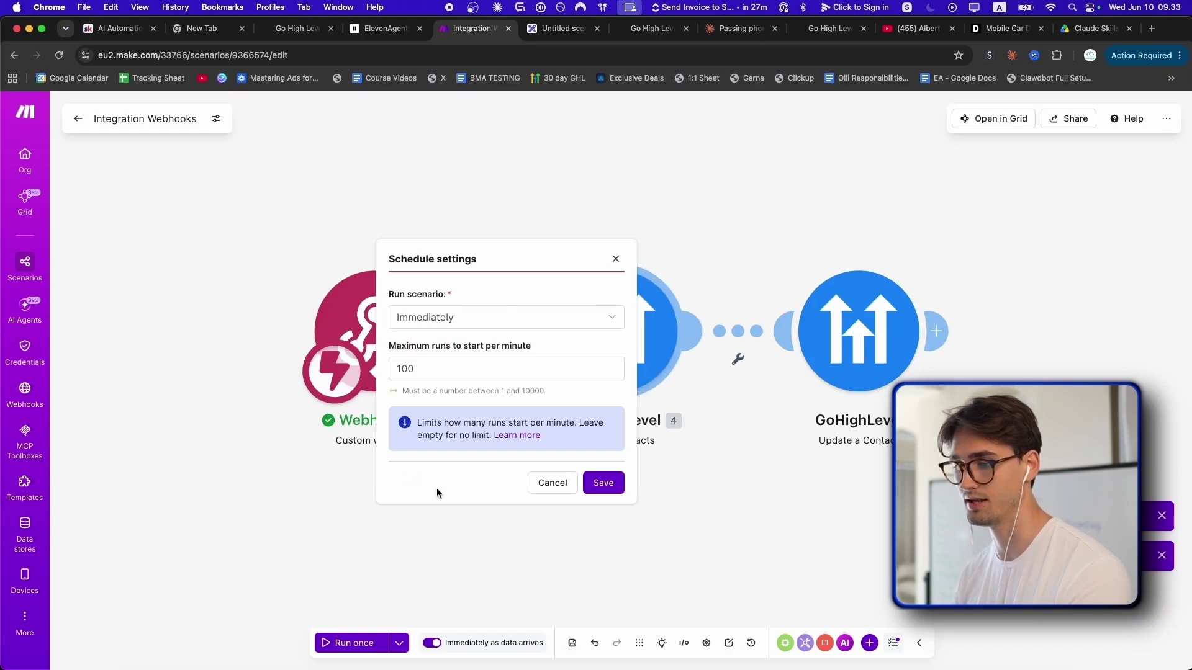
{"action": "left_click", "coordinate": [604, 482]}
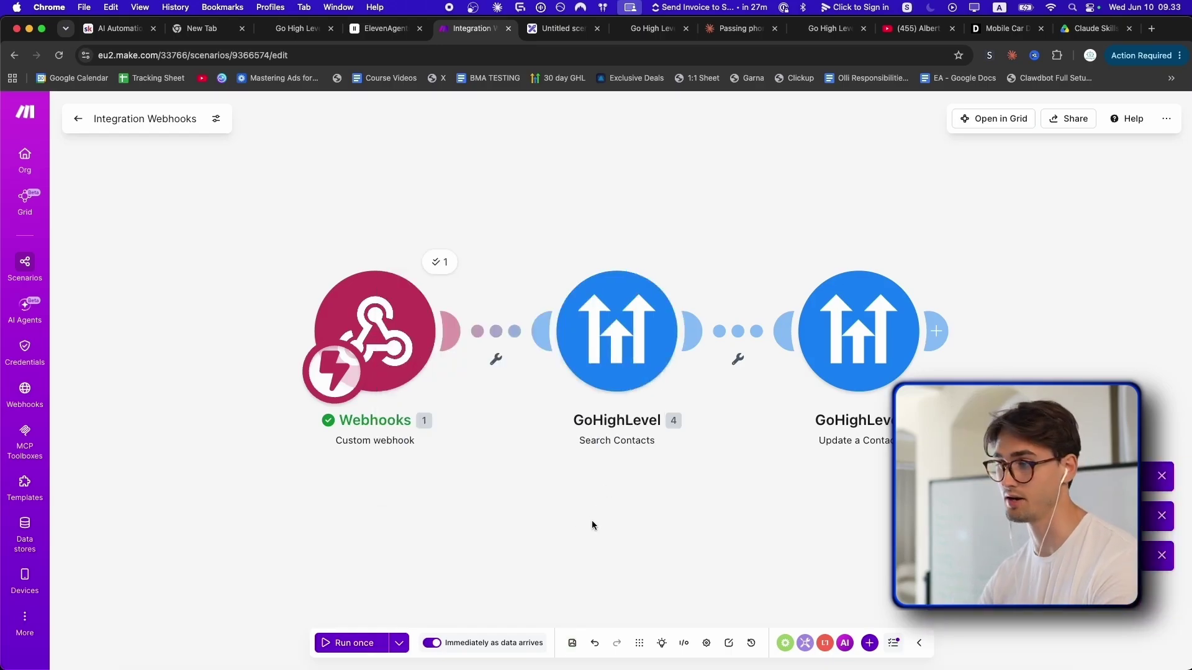
{"action": "left_click_drag", "start_coordinate": [293, 29], "coordinate": [359, 33]}
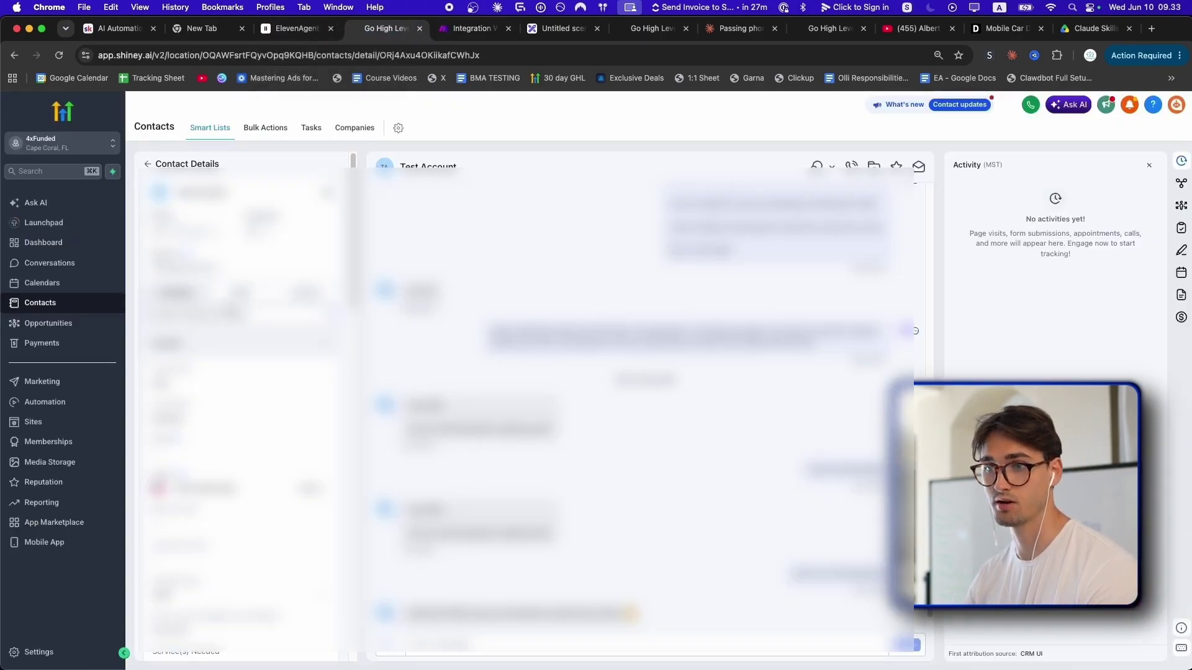
{"action": "left_click", "coordinate": [65, 403]}
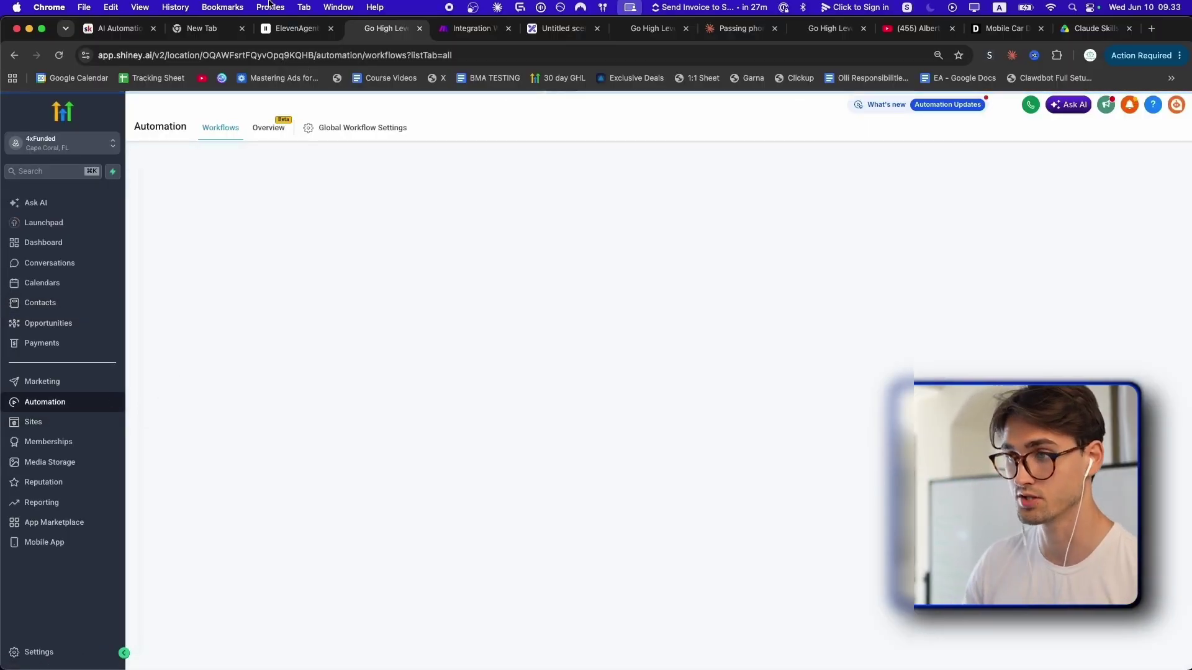
On the Excalidraw sketch, check off Elevenlabs, make.com and Find contact, write "tag" beside GHL, and draw an arrow towards the GHL-to-SMS link.
{"action": "left_click_drag", "start_coordinate": [531, 36], "coordinate": [442, 31]}
{"action": "scroll", "coordinate": [449, 226], "scroll_direction": "down", "scroll_amount": 3}
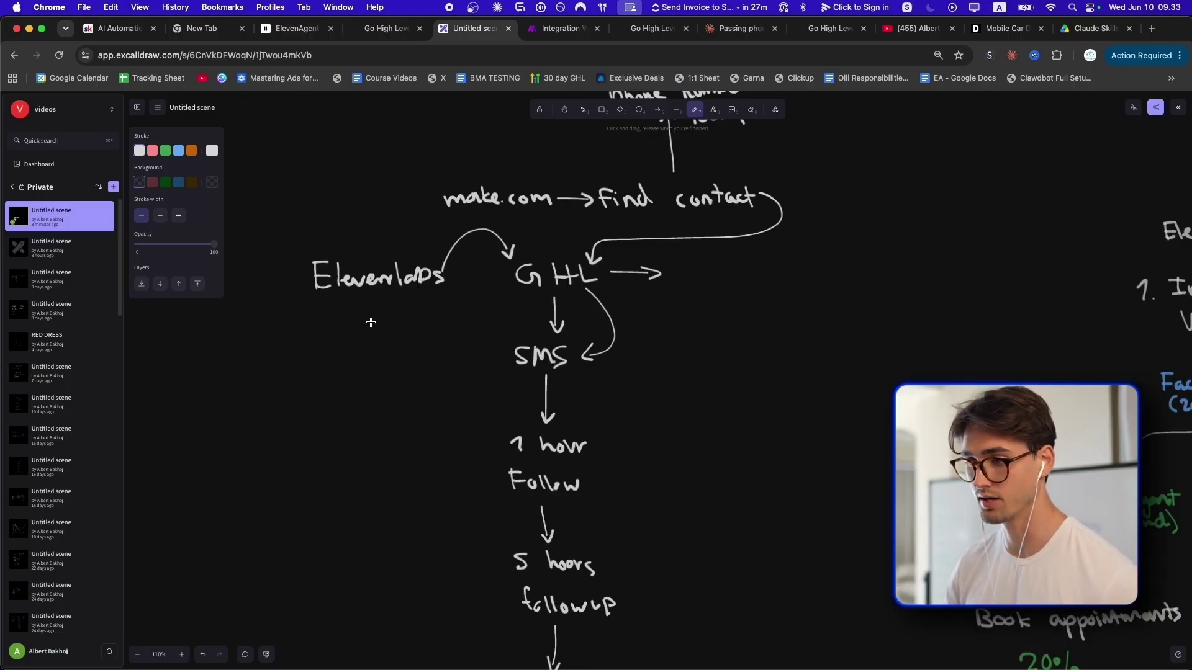
{"action": "left_click_drag", "start_coordinate": [370, 311], "coordinate": [386, 296]}
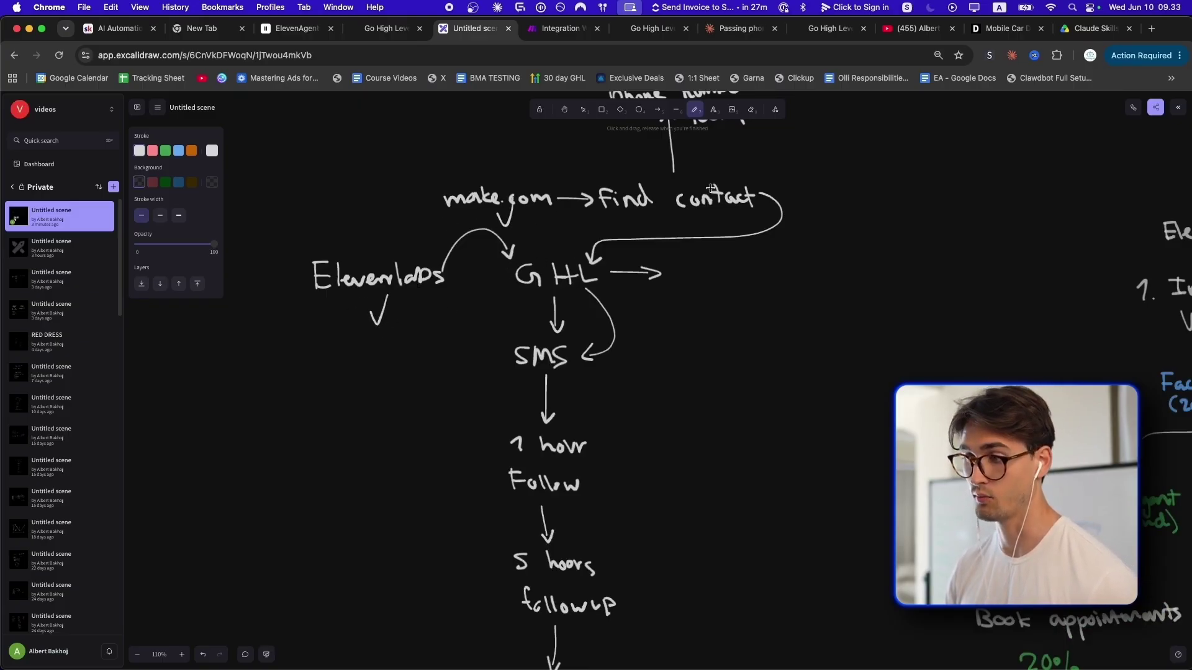
{"action": "left_click_drag", "start_coordinate": [644, 210], "coordinate": [651, 226]}
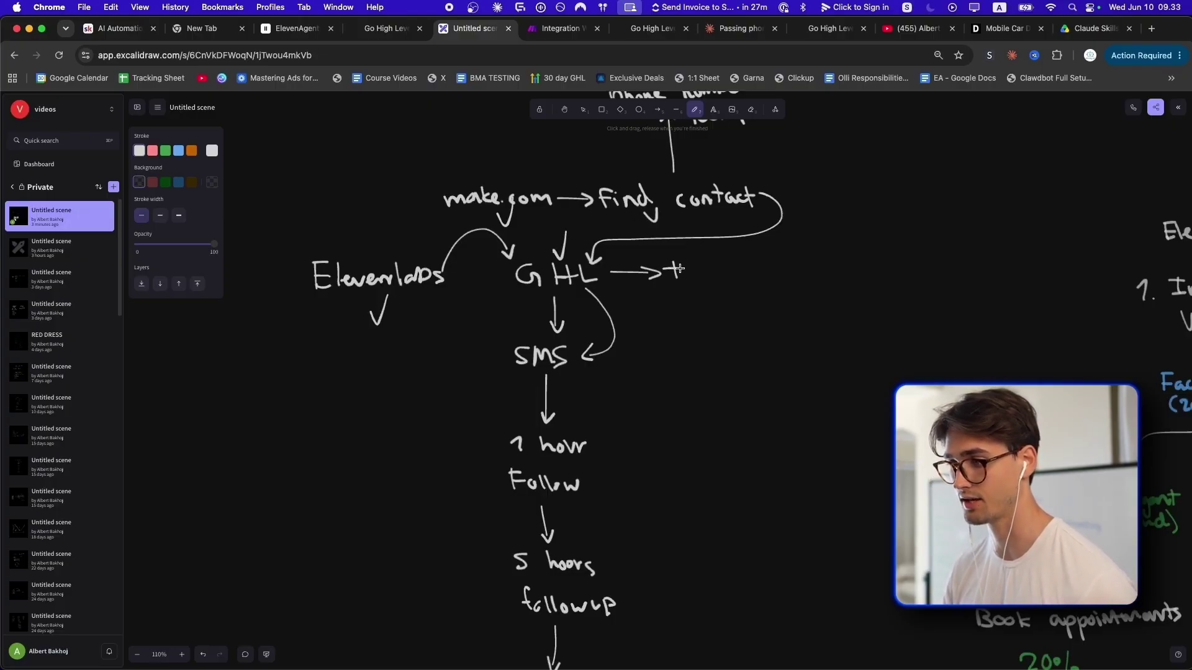
{"action": "left_click_drag", "start_coordinate": [679, 268], "coordinate": [705, 303]}
{"action": "left_click_drag", "start_coordinate": [482, 314], "coordinate": [544, 318]}
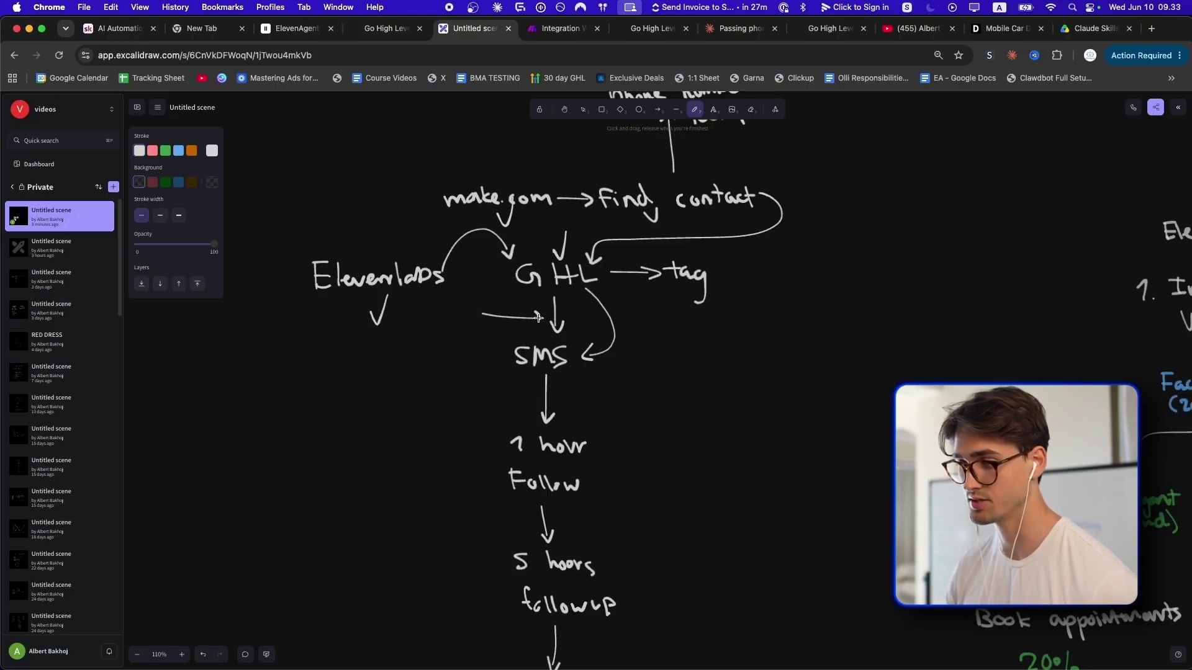
{"action": "scroll", "coordinate": [522, 301], "scroll_direction": "down", "scroll_amount": 2}
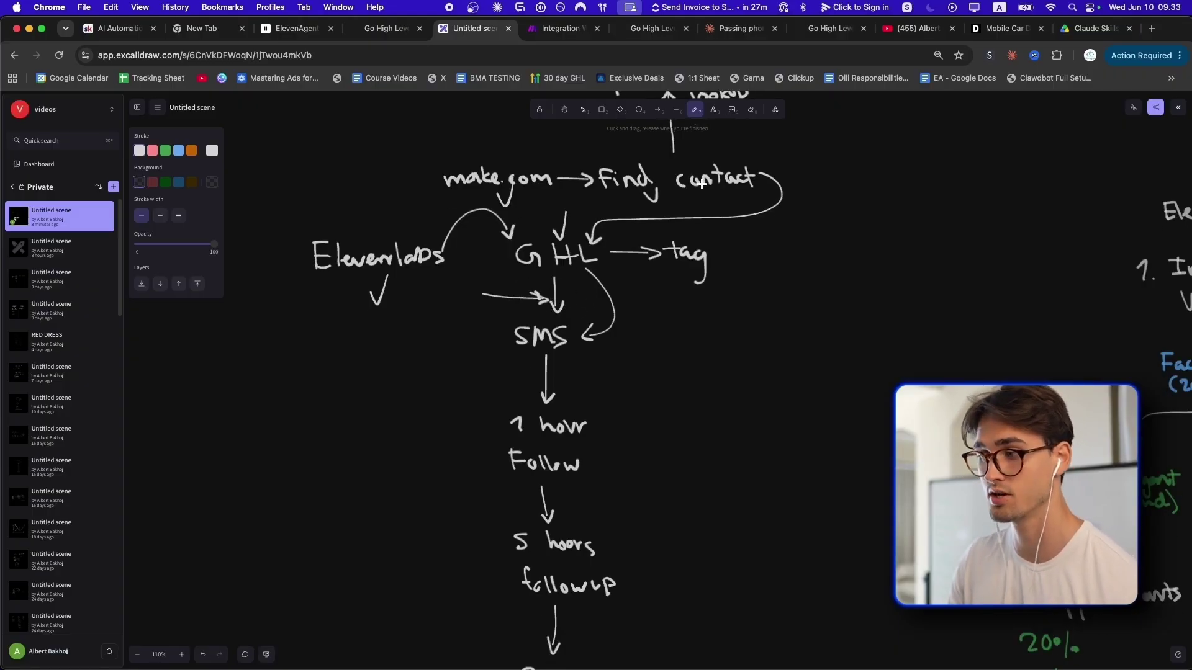
Return to the Go High Level workflows list and create a folder named "Shiney AI Agents".
{"action": "left_click", "coordinate": [389, 30]}
{"action": "left_click", "coordinate": [553, 29]}
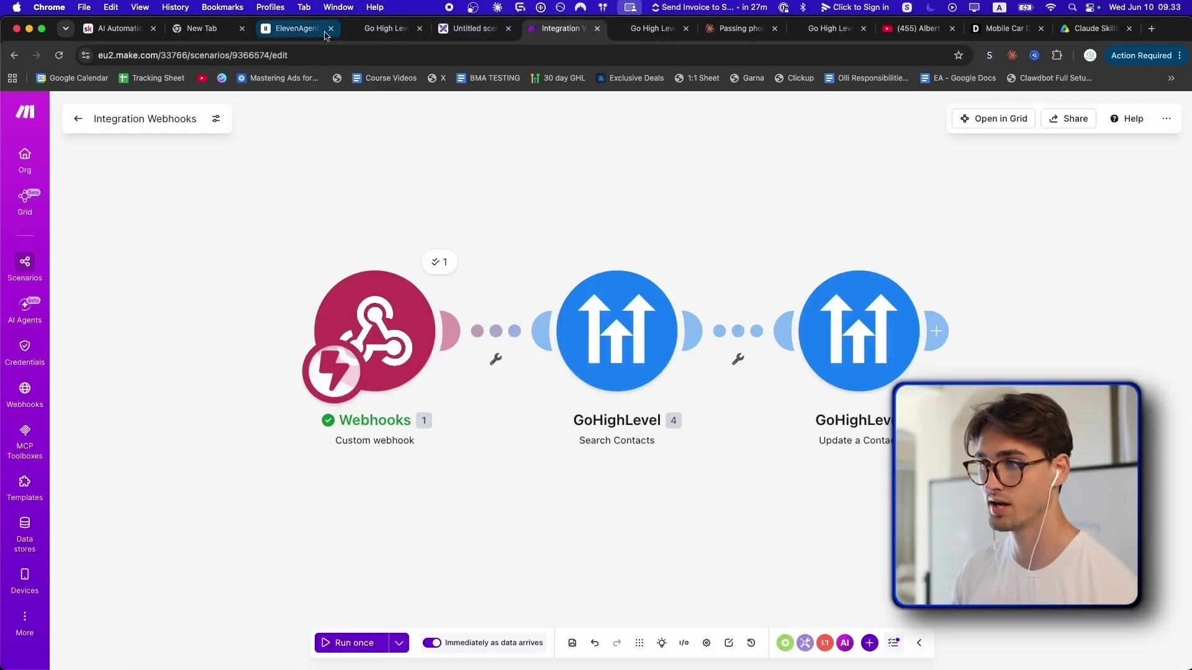
{"action": "left_click", "coordinate": [374, 32]}
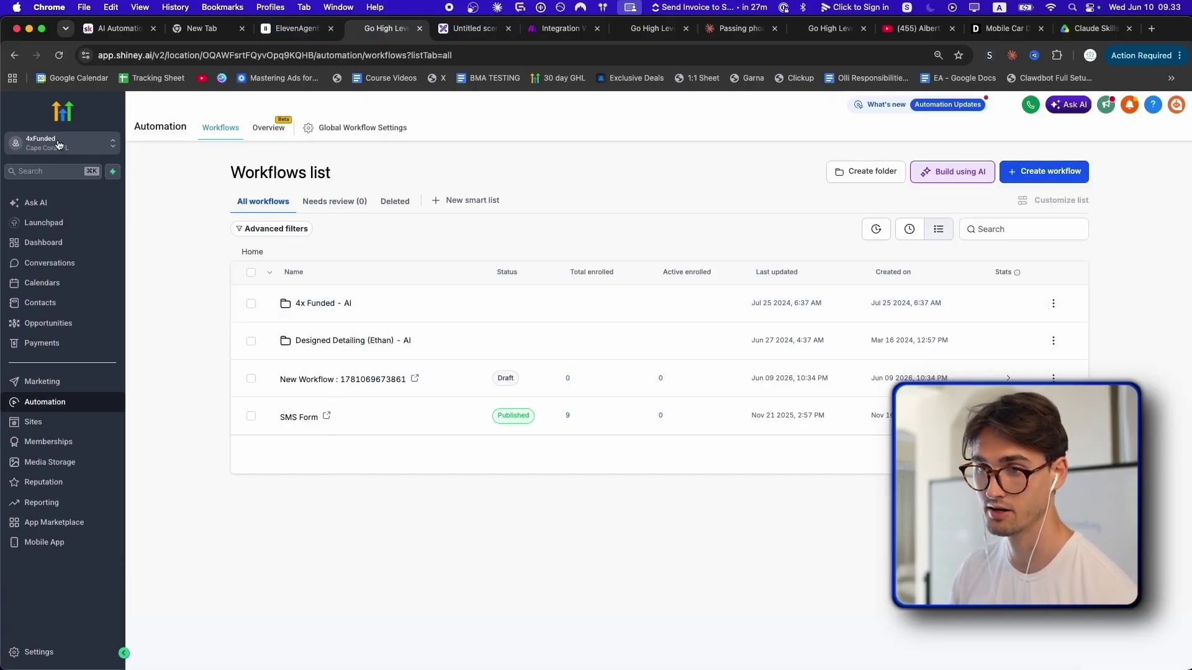
{"action": "left_click", "coordinate": [862, 170]}
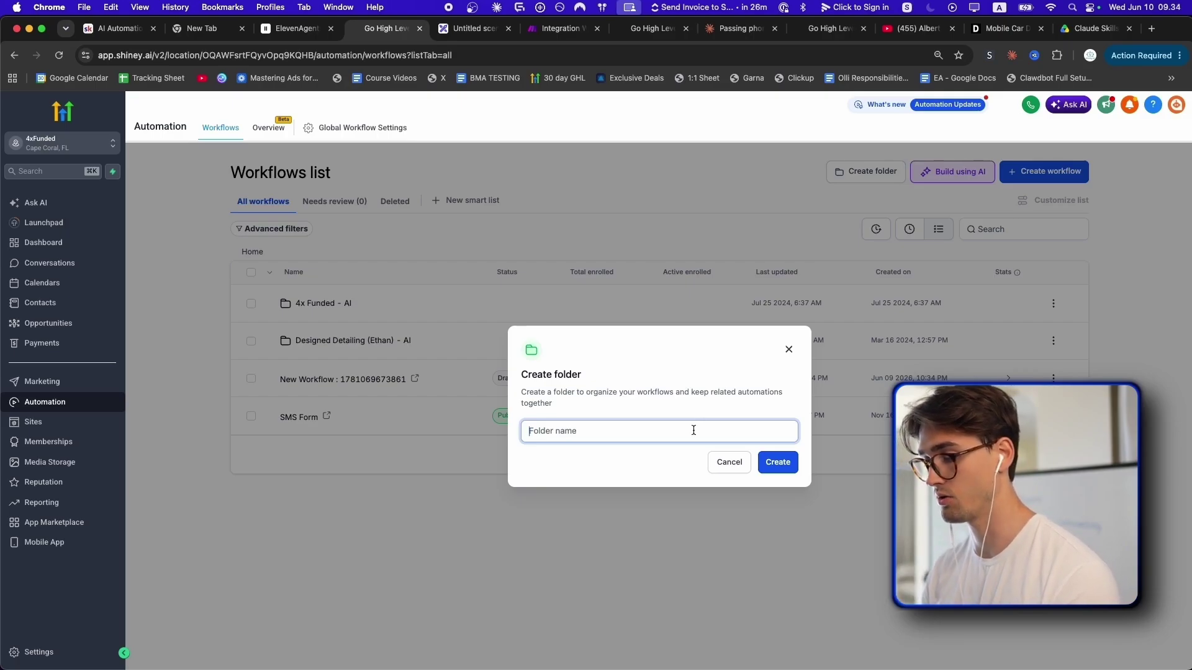
{"action": "type", "text": "AI Agents"}
{"action": "key", "text": "super+a"}
{"action": "type", "text": "Shi"}
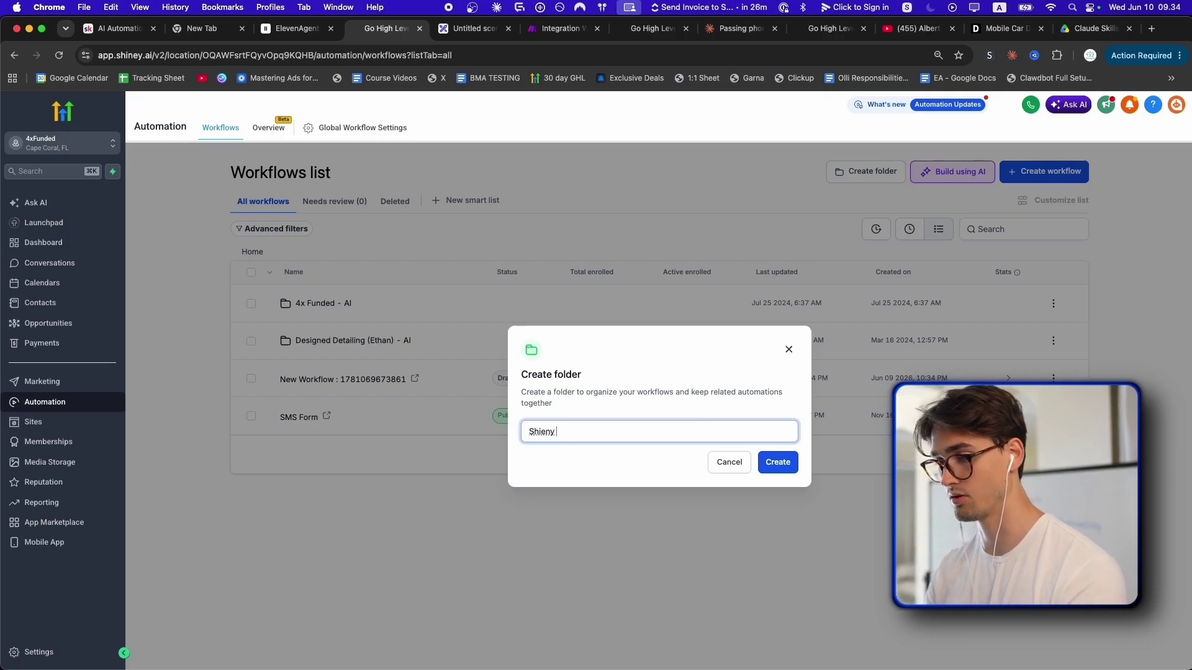
{"action": "type", "text": "ney A"}
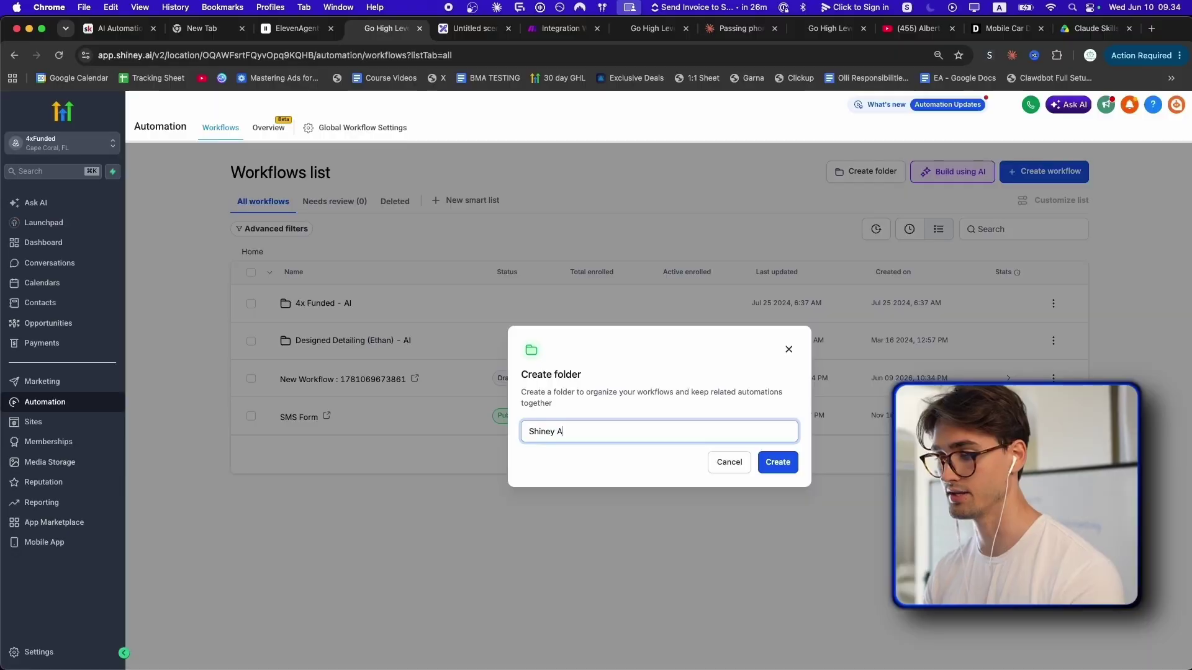
{"action": "type", "text": "I Agents"}
{"action": "key", "text": "Return"}
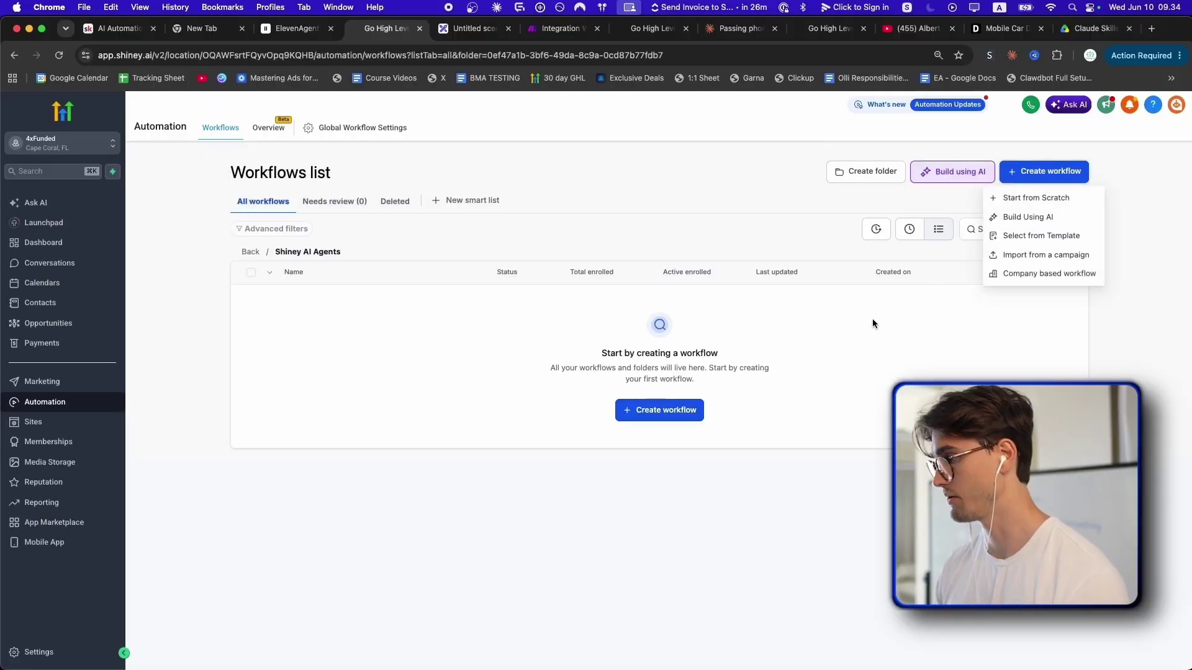
Start a workflow from scratch in the Shiney AI Agents folder and name it "Send Booking Link".
{"action": "type", "text": "Send Booking"}
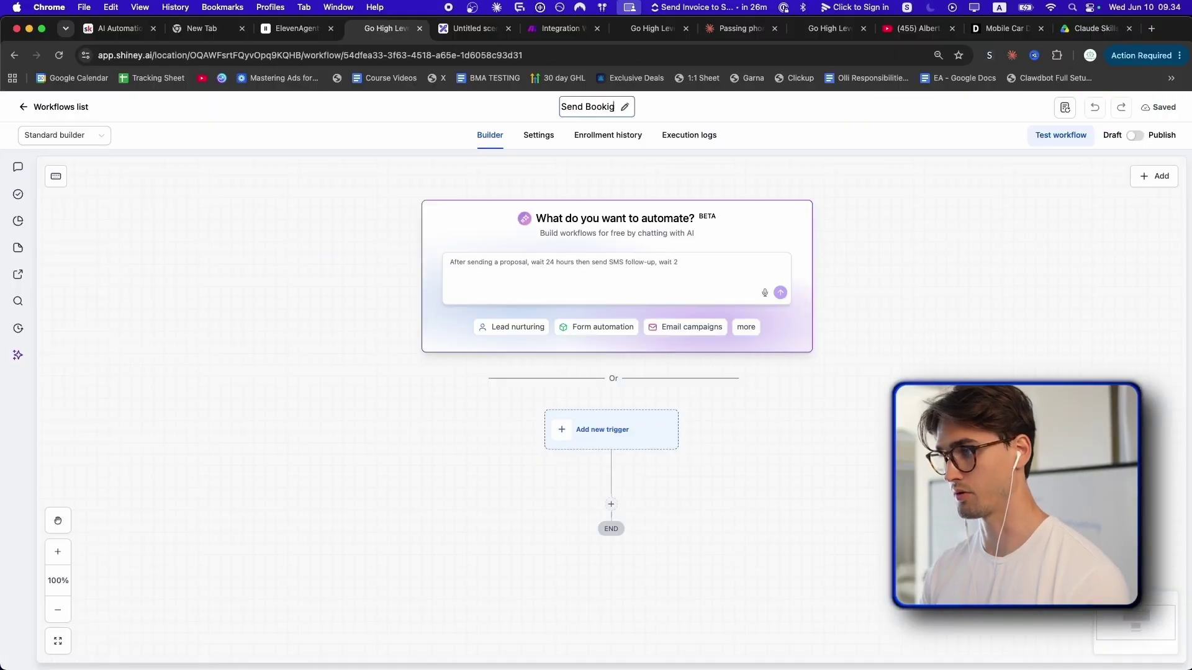
{"action": "key", "text": "BackSpace"}
{"action": "key", "text": "BackSpace"}
{"action": "type", "text": "g Link"}
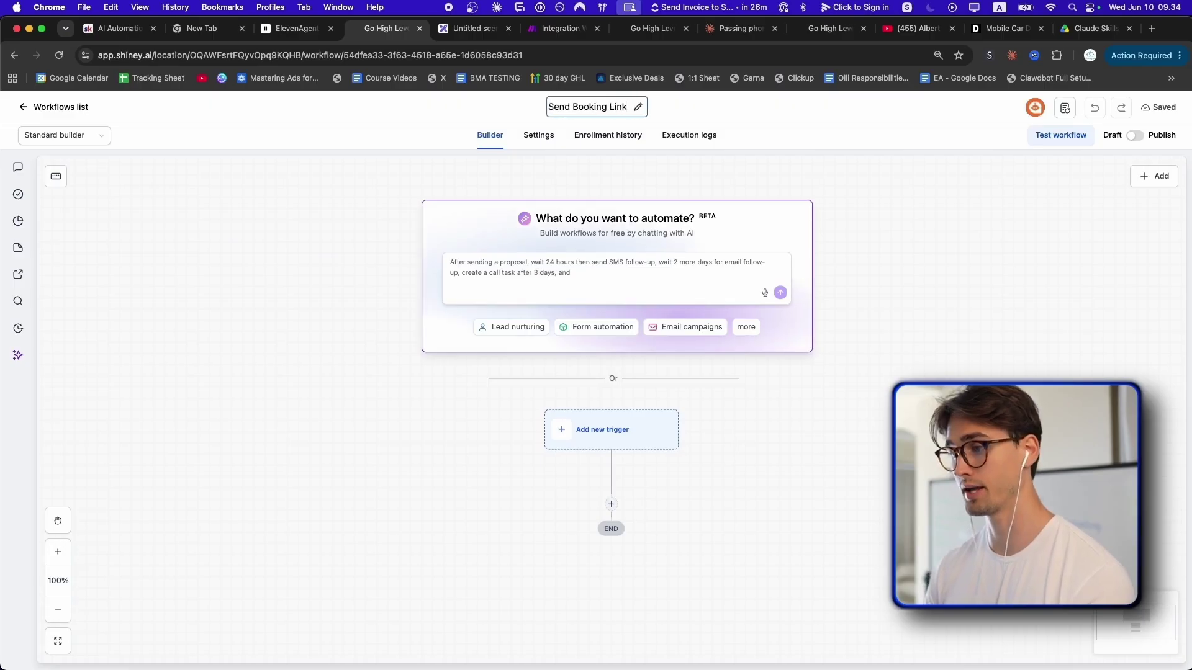
{"action": "key", "text": "Return"}
Add a Contact tag trigger filtered to Tag added "booking_link_sent", and save the trigger.
{"action": "type", "text": "tag"}
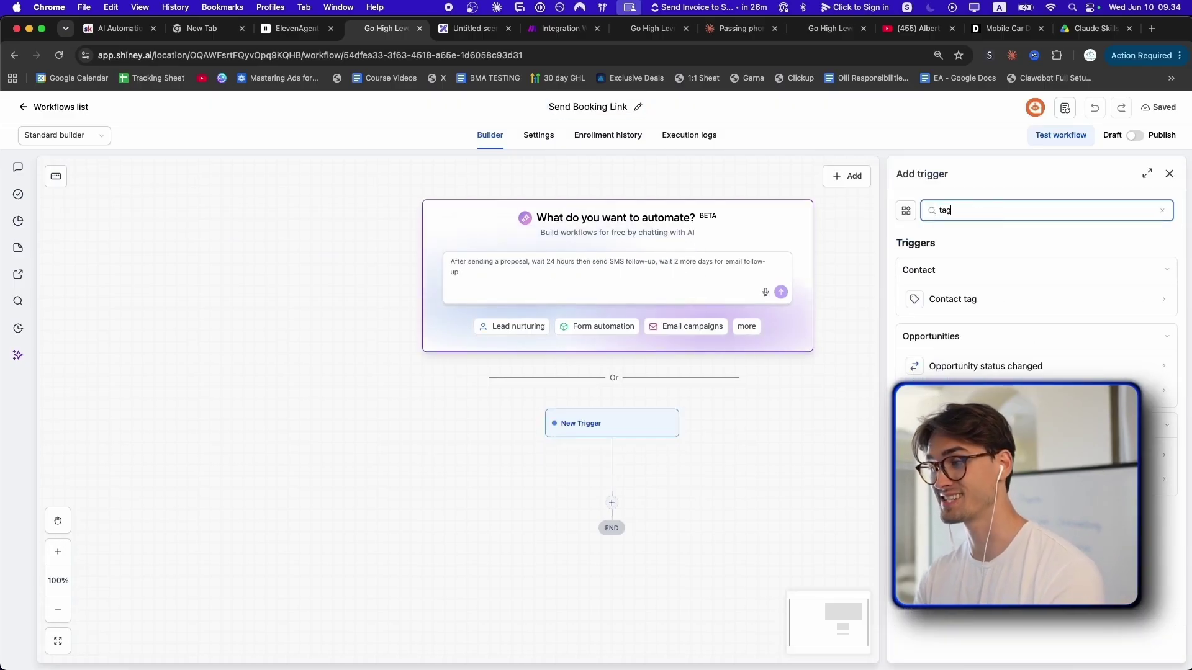
{"action": "key", "text": "Return"}
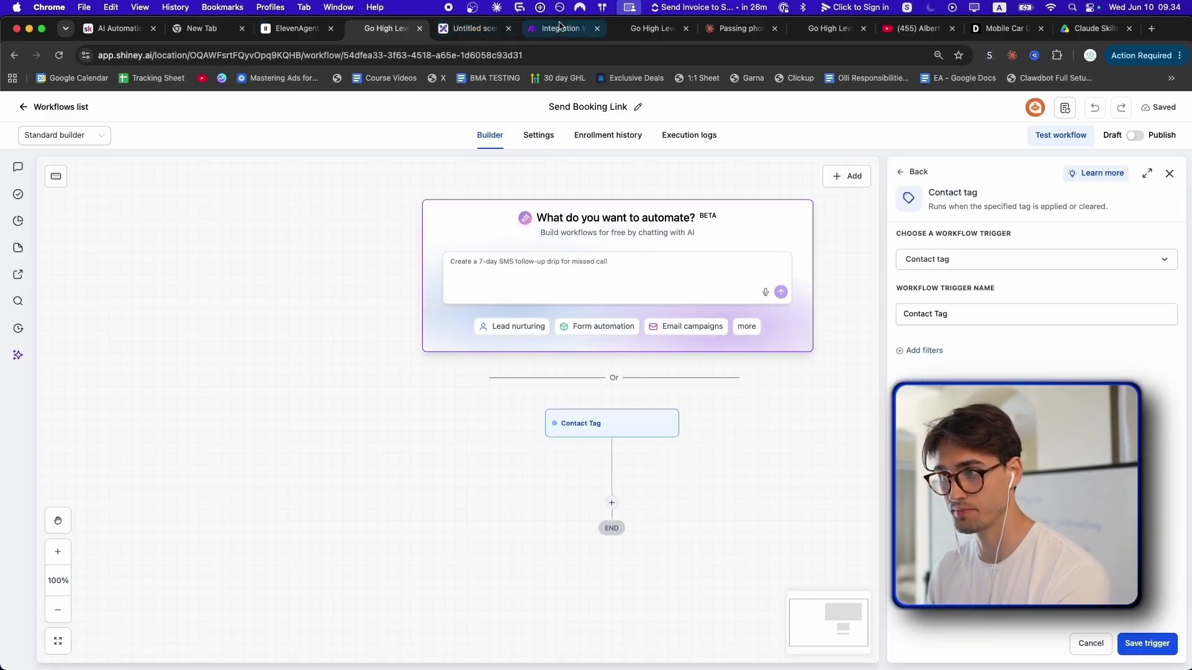
{"action": "left_click", "coordinate": [557, 29]}
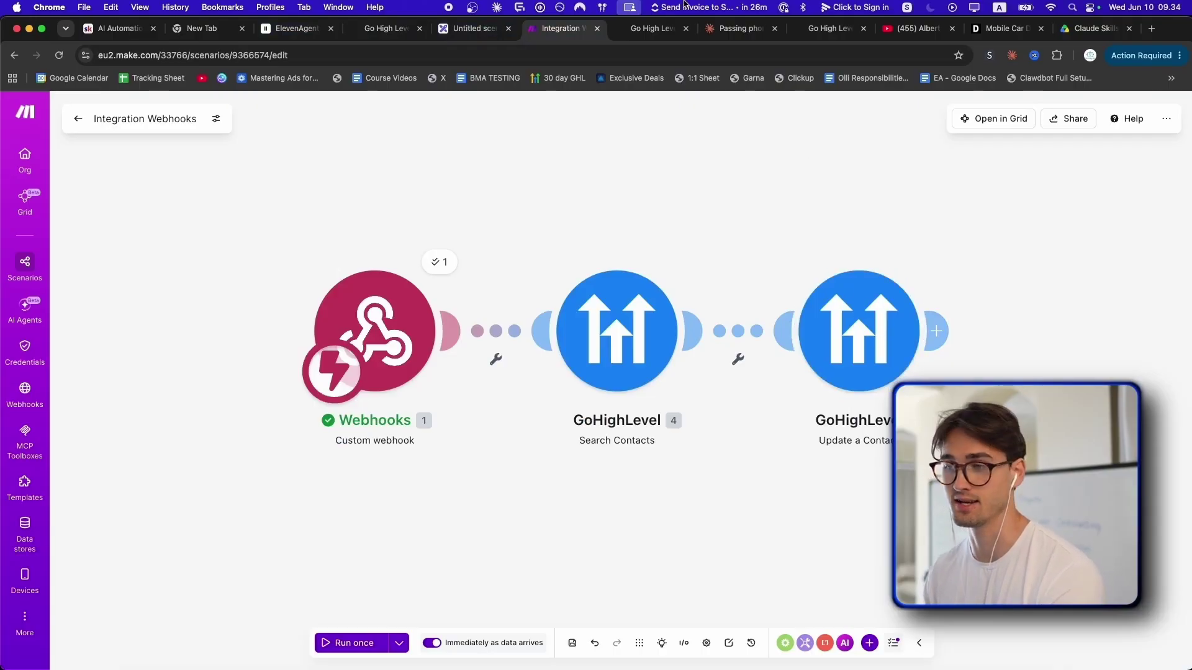
{"action": "left_click", "coordinate": [388, 28]}
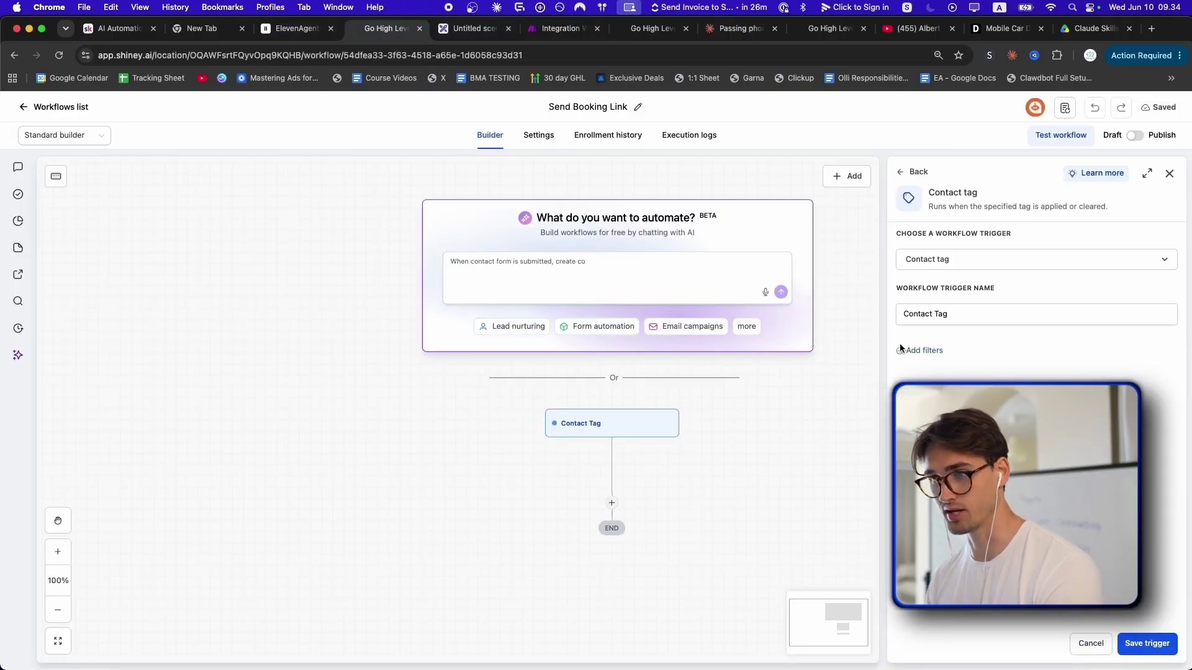
{"action": "left_click", "coordinate": [924, 350]}
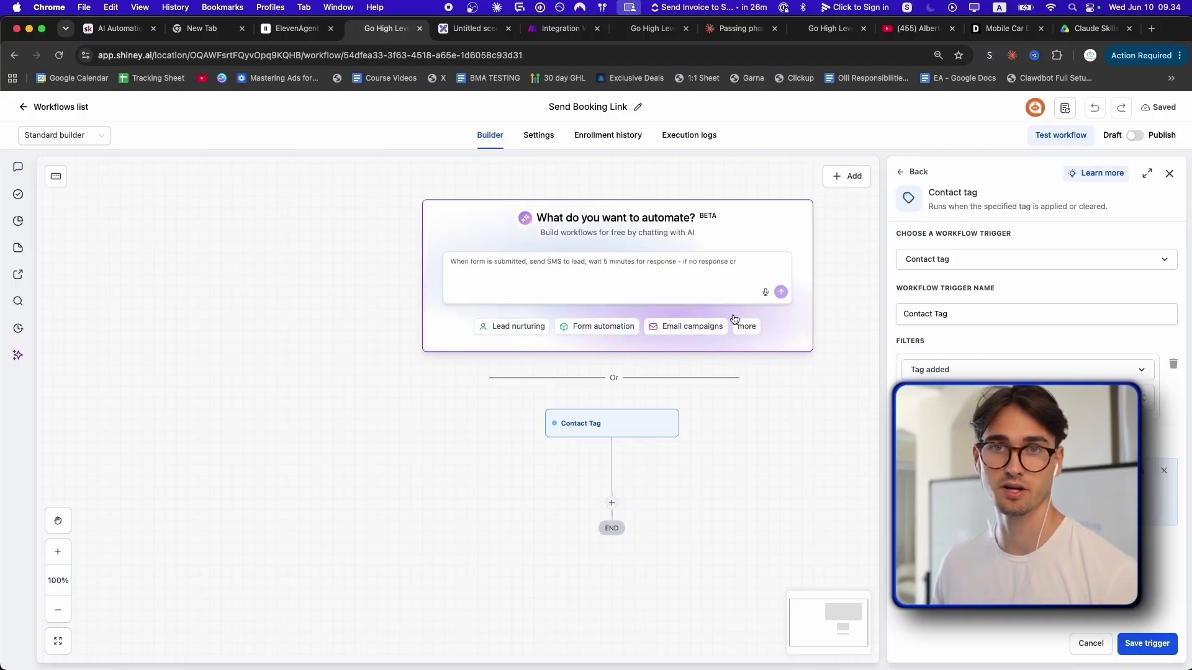
{"action": "left_click", "coordinate": [1158, 649]}
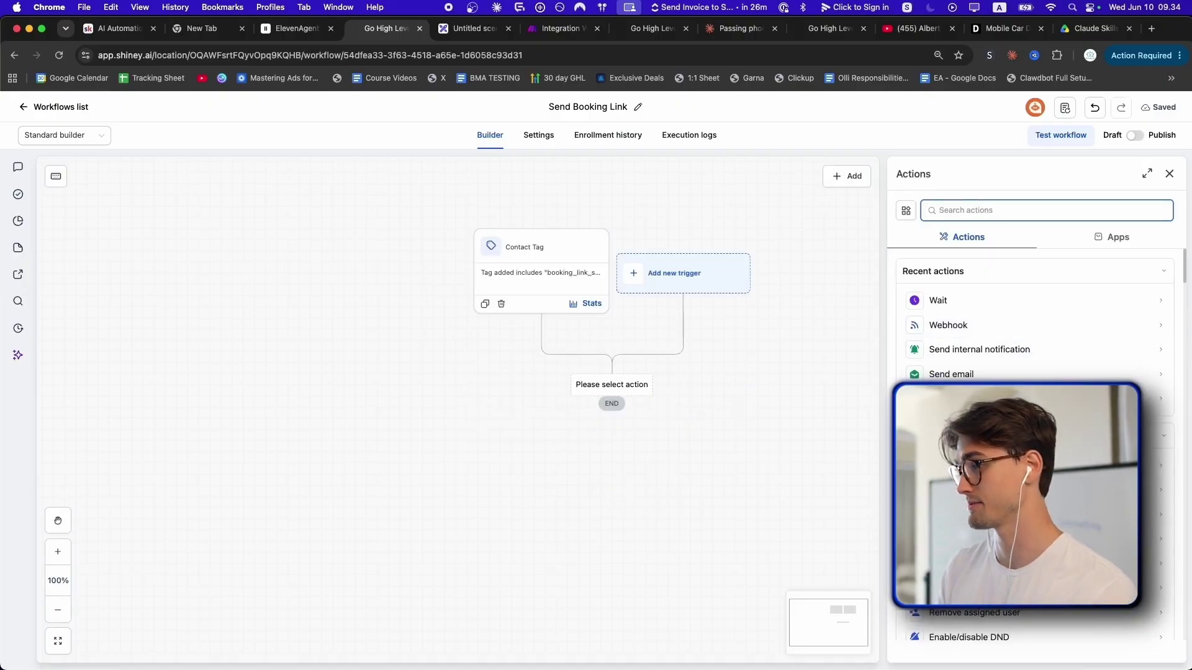
Add a Send SMS action after the trigger with the template set to None.
{"action": "type", "text": "SMS"}
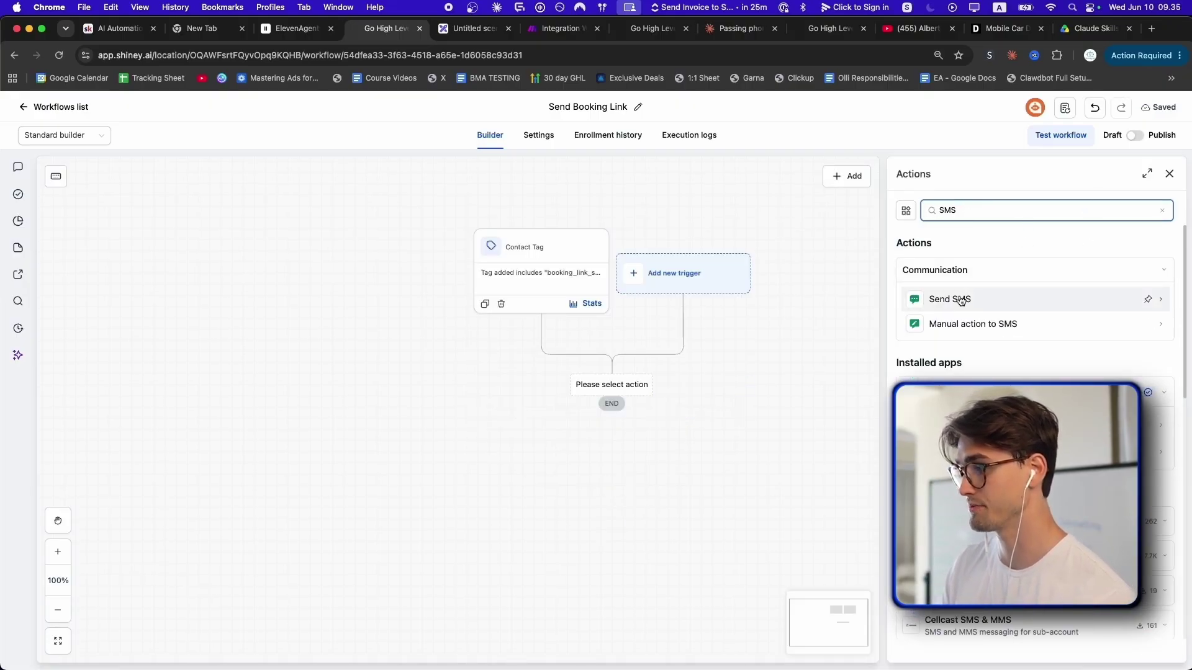
{"action": "left_click", "coordinate": [965, 300]}
{"action": "left_click", "coordinate": [963, 327]}
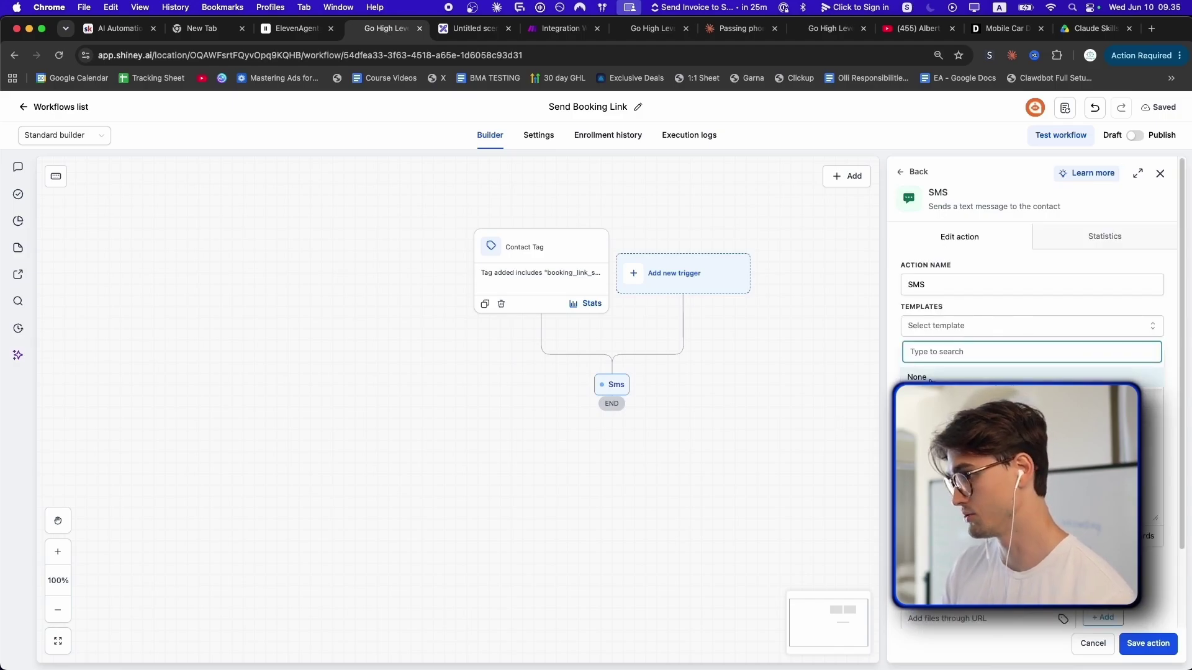
{"action": "left_click", "coordinate": [931, 373]}
{"action": "scroll", "coordinate": [918, 382], "scroll_direction": "down", "scroll_amount": 1}
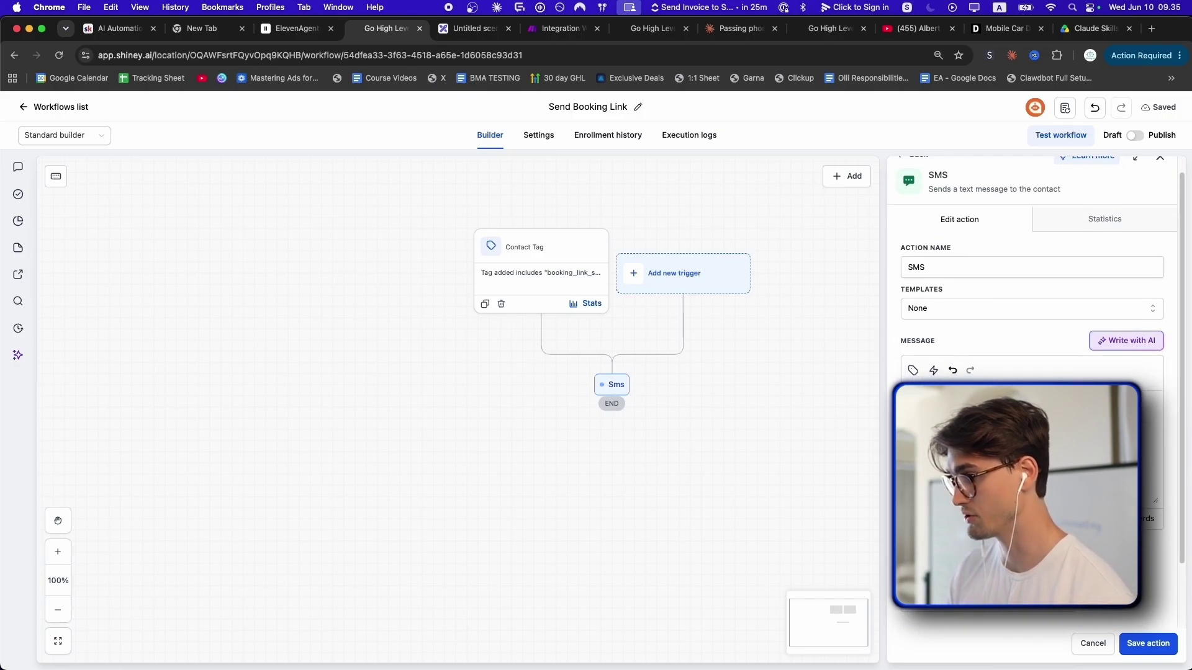
Write "Here is the link to book with the $100 off voucher" below the greeting in the SMS message.
{"action": "type", "text": "Here is the link to boko"}
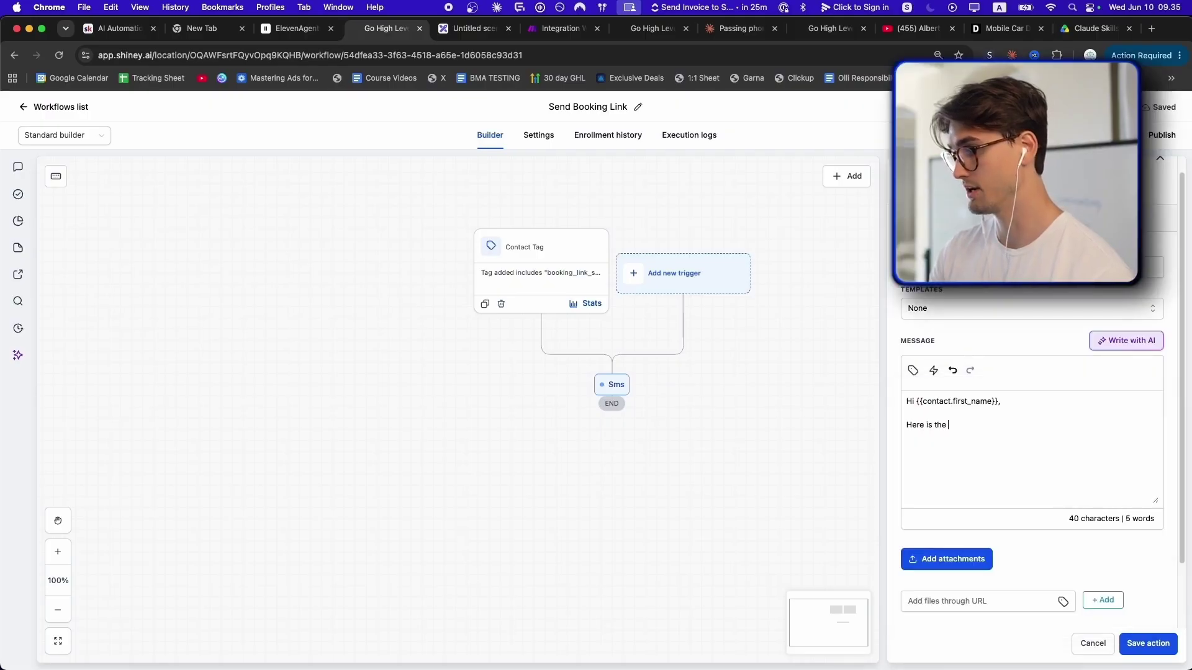
{"action": "key", "text": "BackSpace"}
{"action": "key", "text": "BackSpace"}
{"action": "type", "text": "ok with the $"}
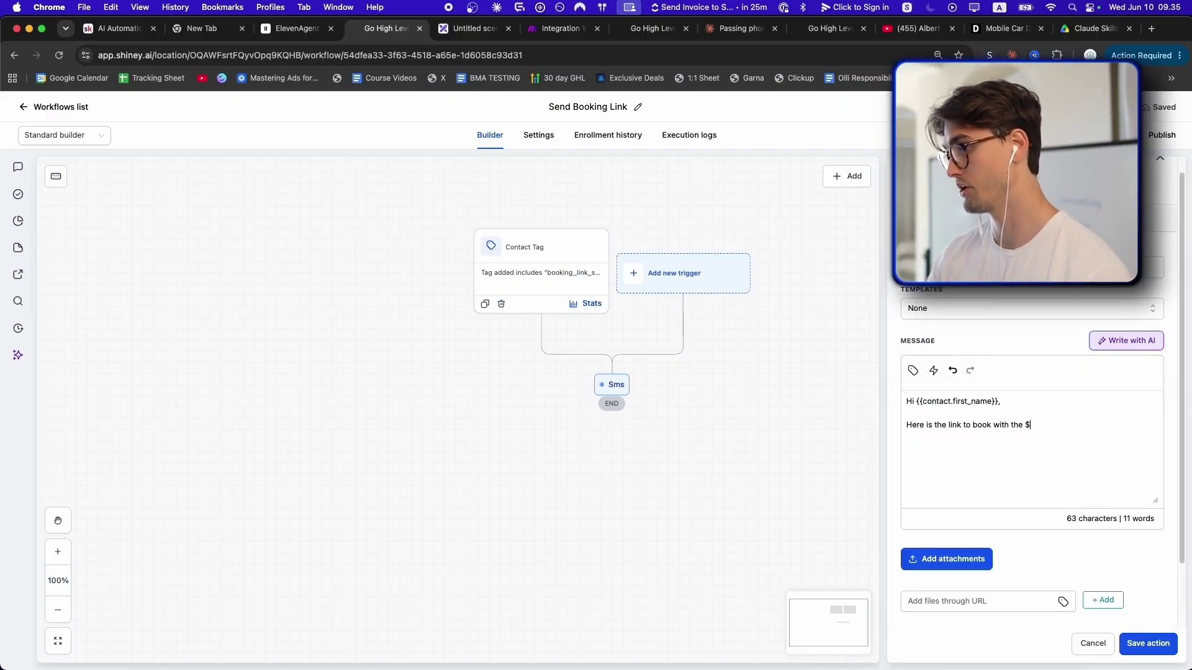
{"action": "type", "text": "100 off vouche"}
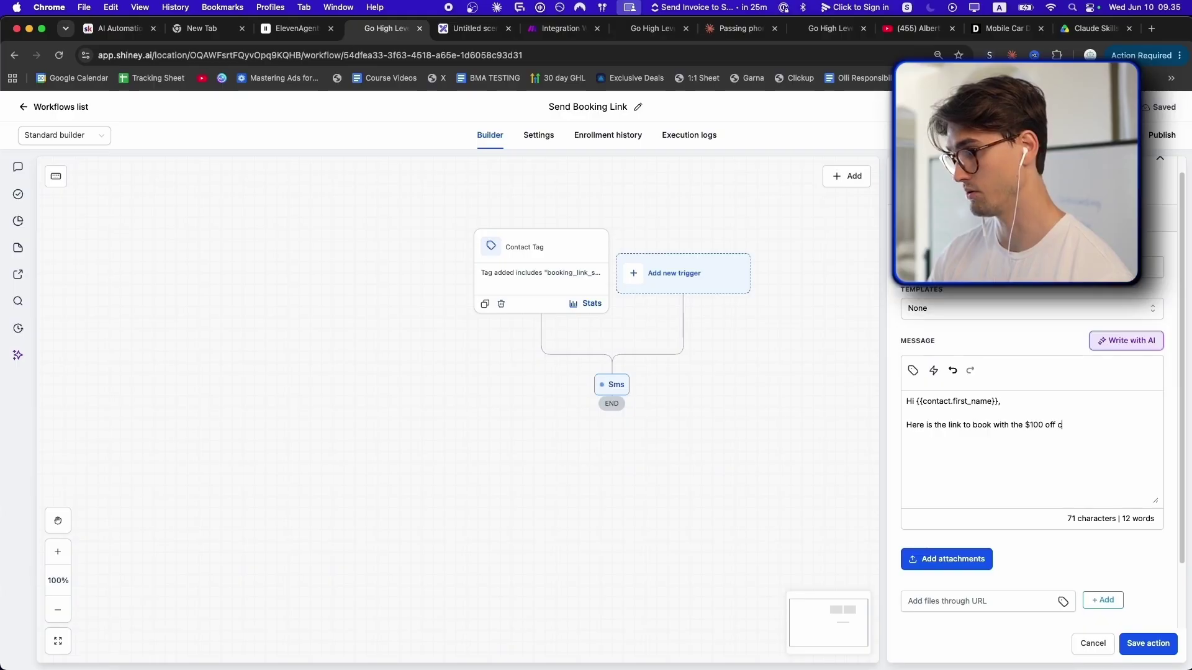
{"action": "type", "text": "r"}
Add "(It's valid for 7 days)" and the closing line "We'll see you soon!" to the message, and save the SMS action.
{"action": "key", "text": "Return"}
{"action": "key", "text": "Return"}
{"action": "type", "text": "We'll see you soon"}
{"action": "key", "text": "Up"}
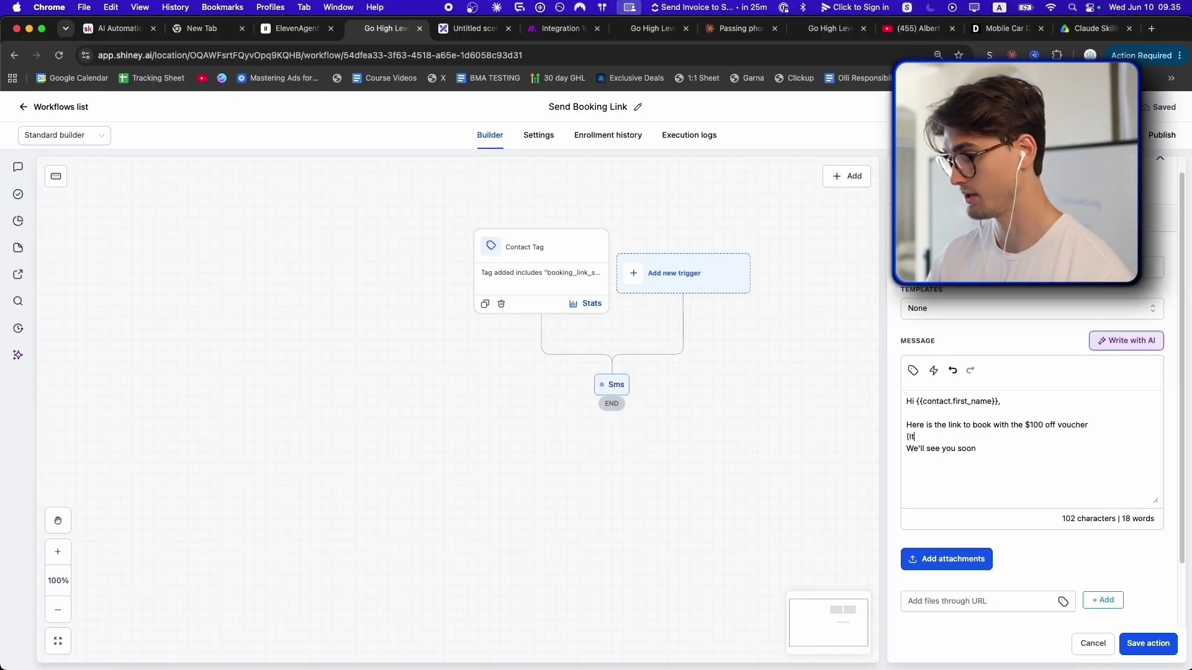
{"action": "type", "text": "(It's valid fro"}
{"action": "key", "text": "BackSpace"}
{"action": "key", "text": "BackSpace"}
{"action": "type", "text": "or 7 days)"}
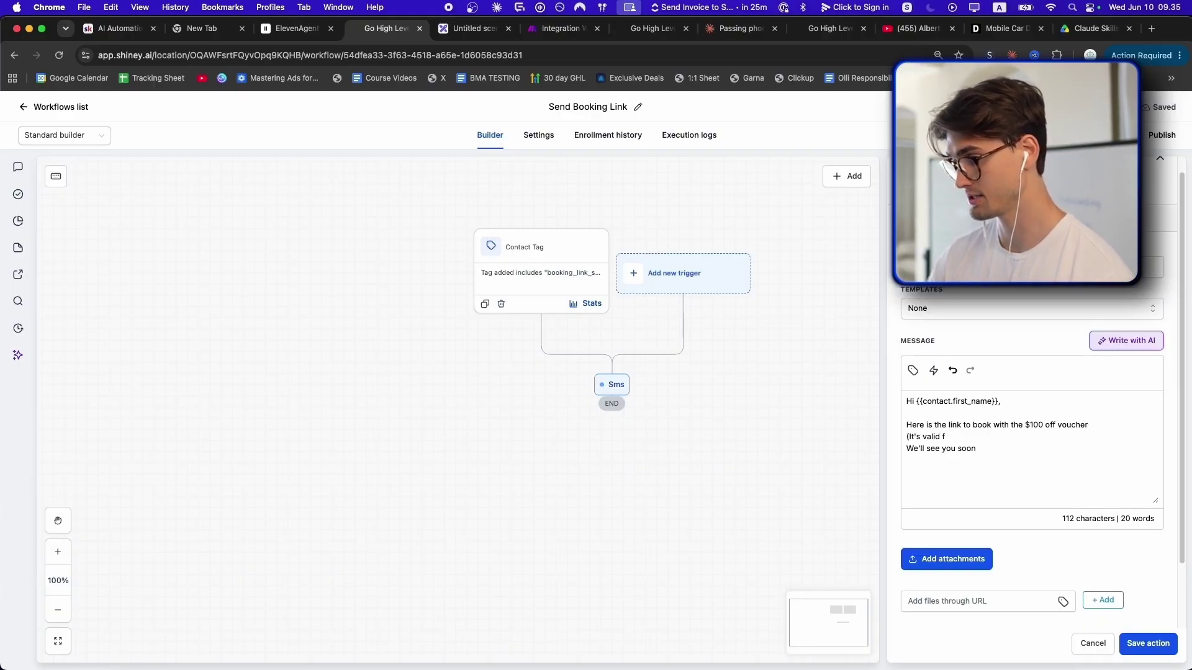
{"action": "key", "text": "Delete"}
{"action": "left_click", "coordinate": [1028, 460]}
{"action": "type", "text": "!"}
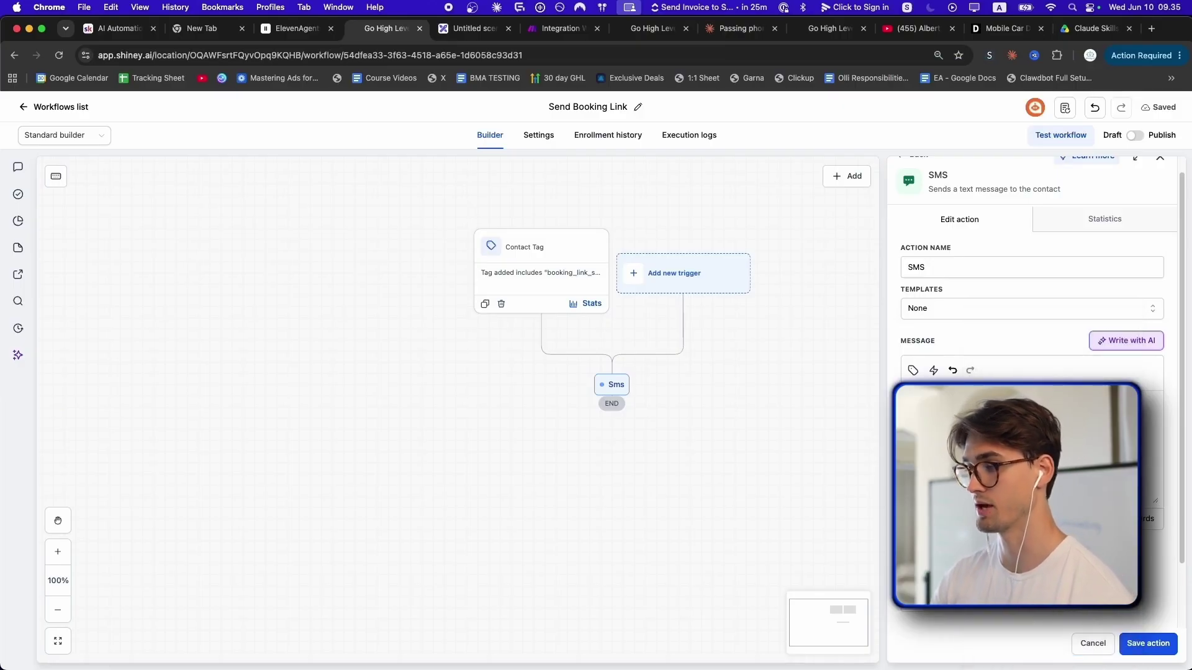
{"action": "scroll", "coordinate": [1028, 460], "scroll_direction": "down", "scroll_amount": 1}
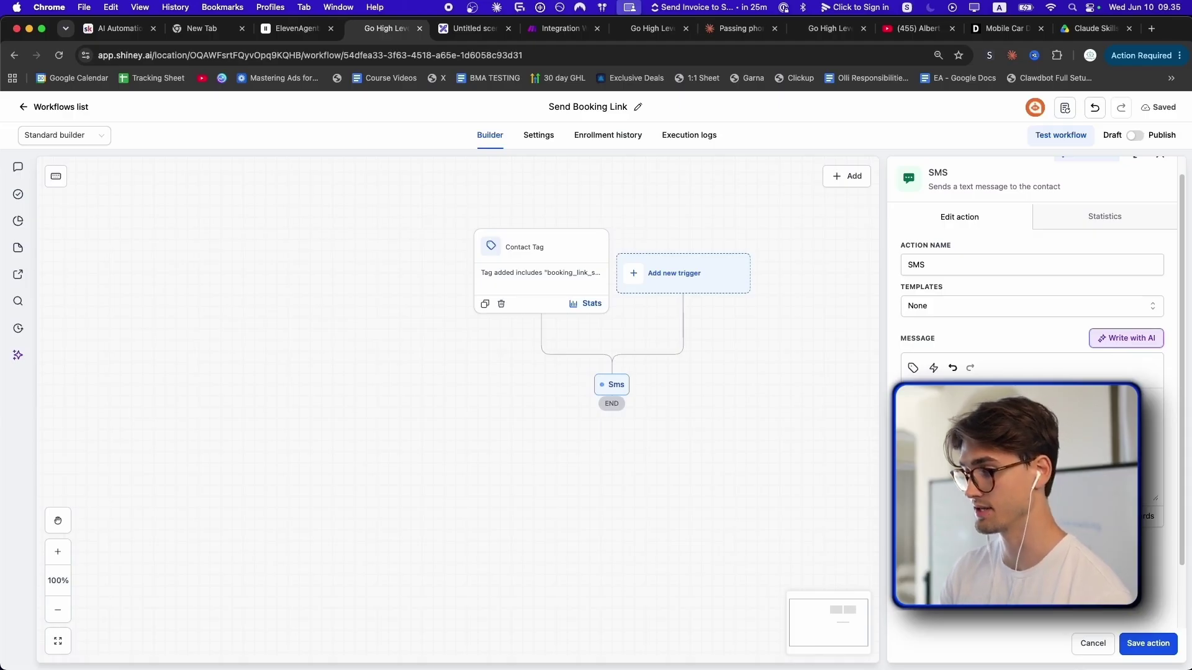
{"action": "scroll", "coordinate": [1028, 460], "scroll_direction": "down", "scroll_amount": 1}
{"action": "left_click", "coordinate": [1148, 643]}
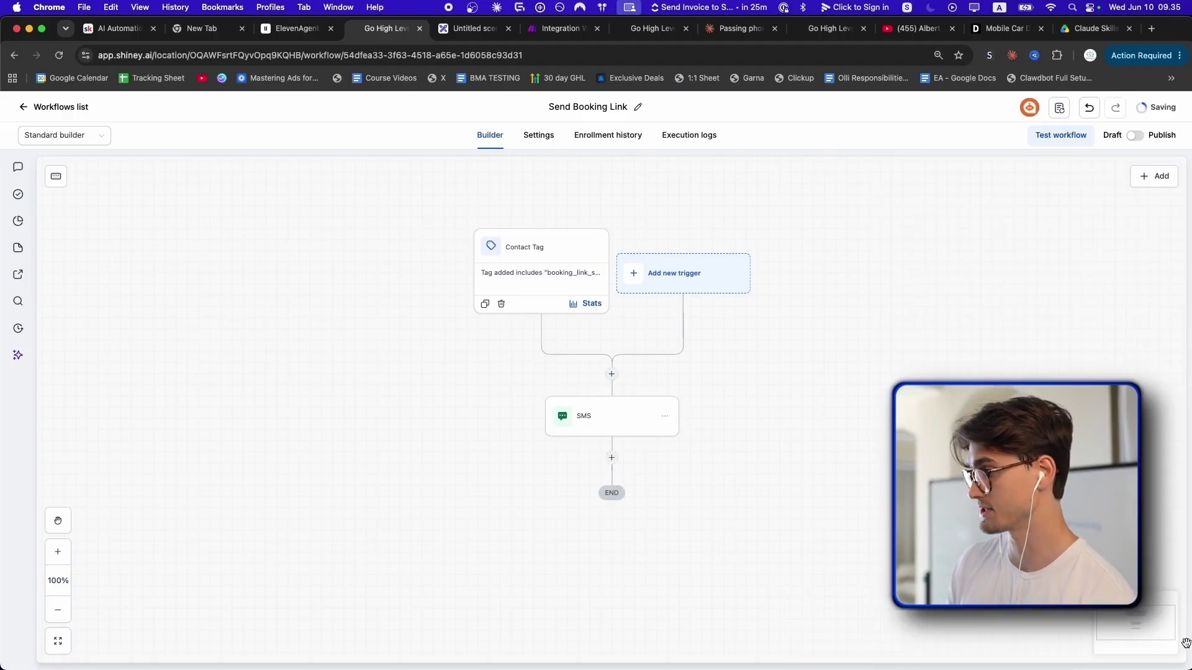
Reopen the SMS action, view the Integration Webhooks scenario in Make, and return to the Send Booking Link workflow.
{"action": "left_click", "coordinate": [617, 424]}
{"action": "scroll", "coordinate": [525, 258], "scroll_direction": "down", "scroll_amount": 1}
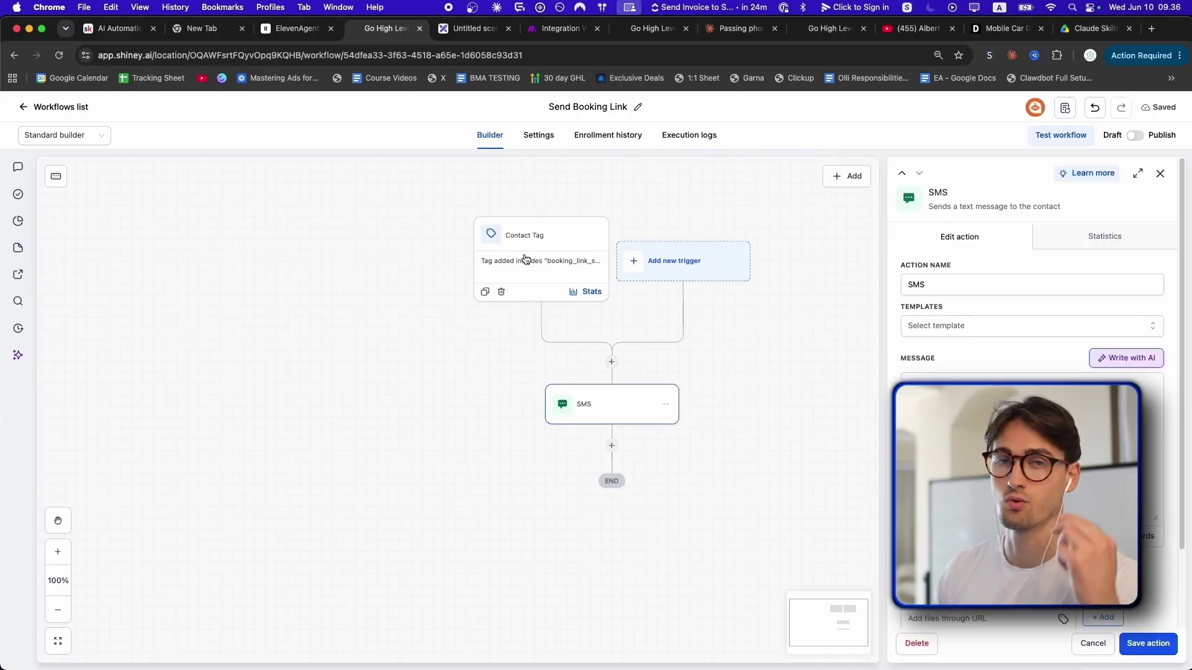
{"action": "left_click", "coordinate": [546, 30]}
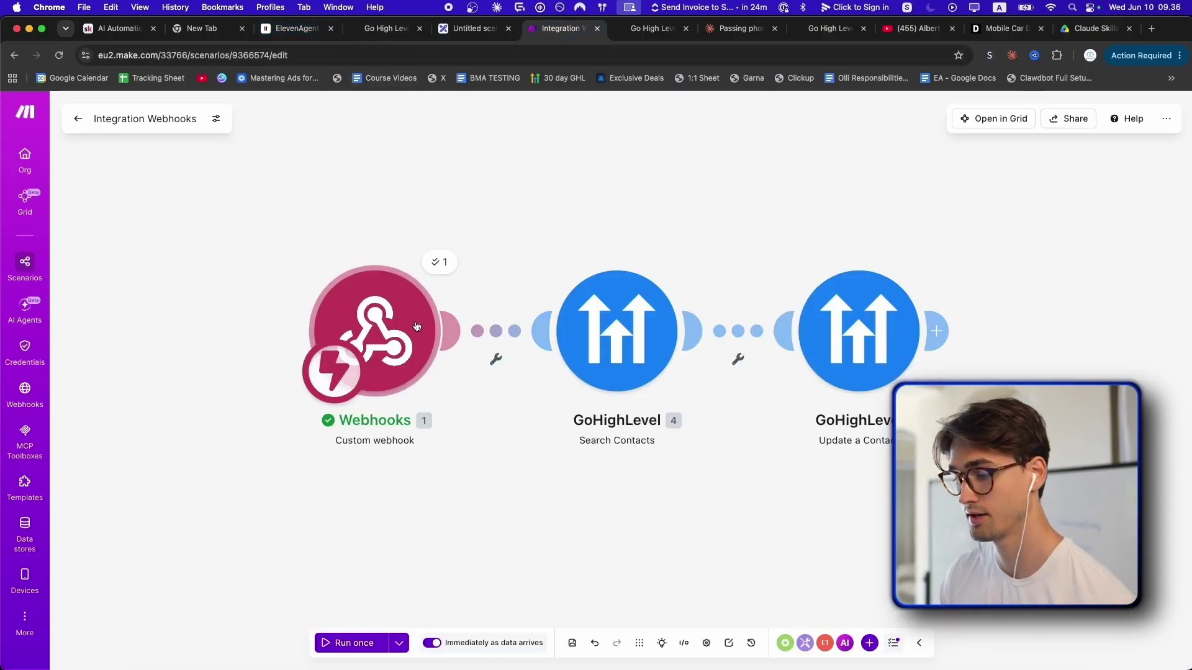
{"action": "left_click", "coordinate": [386, 29]}
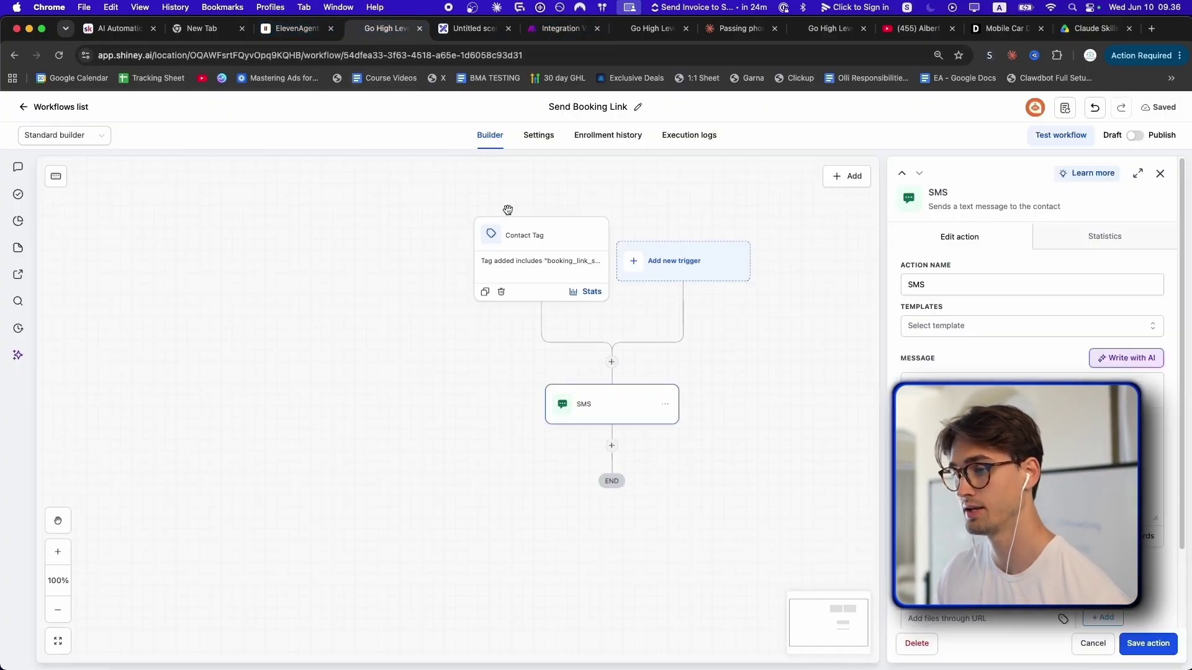